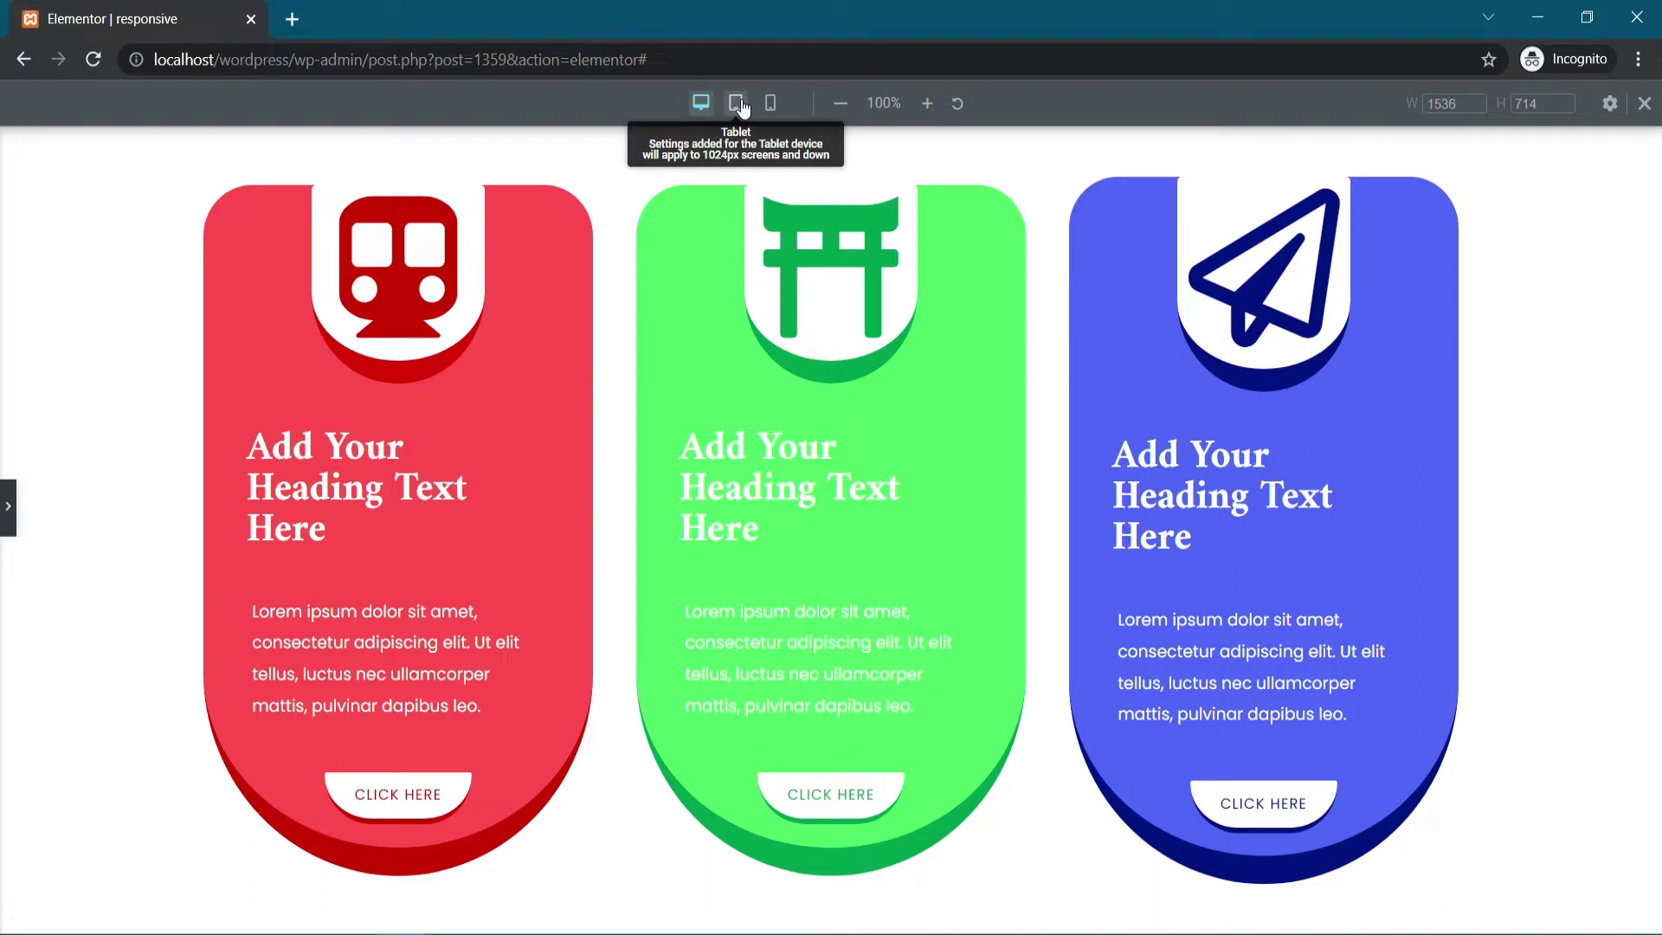
# Step: Examine the three-card layout in the tablet and mobile previews, and return to the desktop view
pyautogui.click(738, 104)
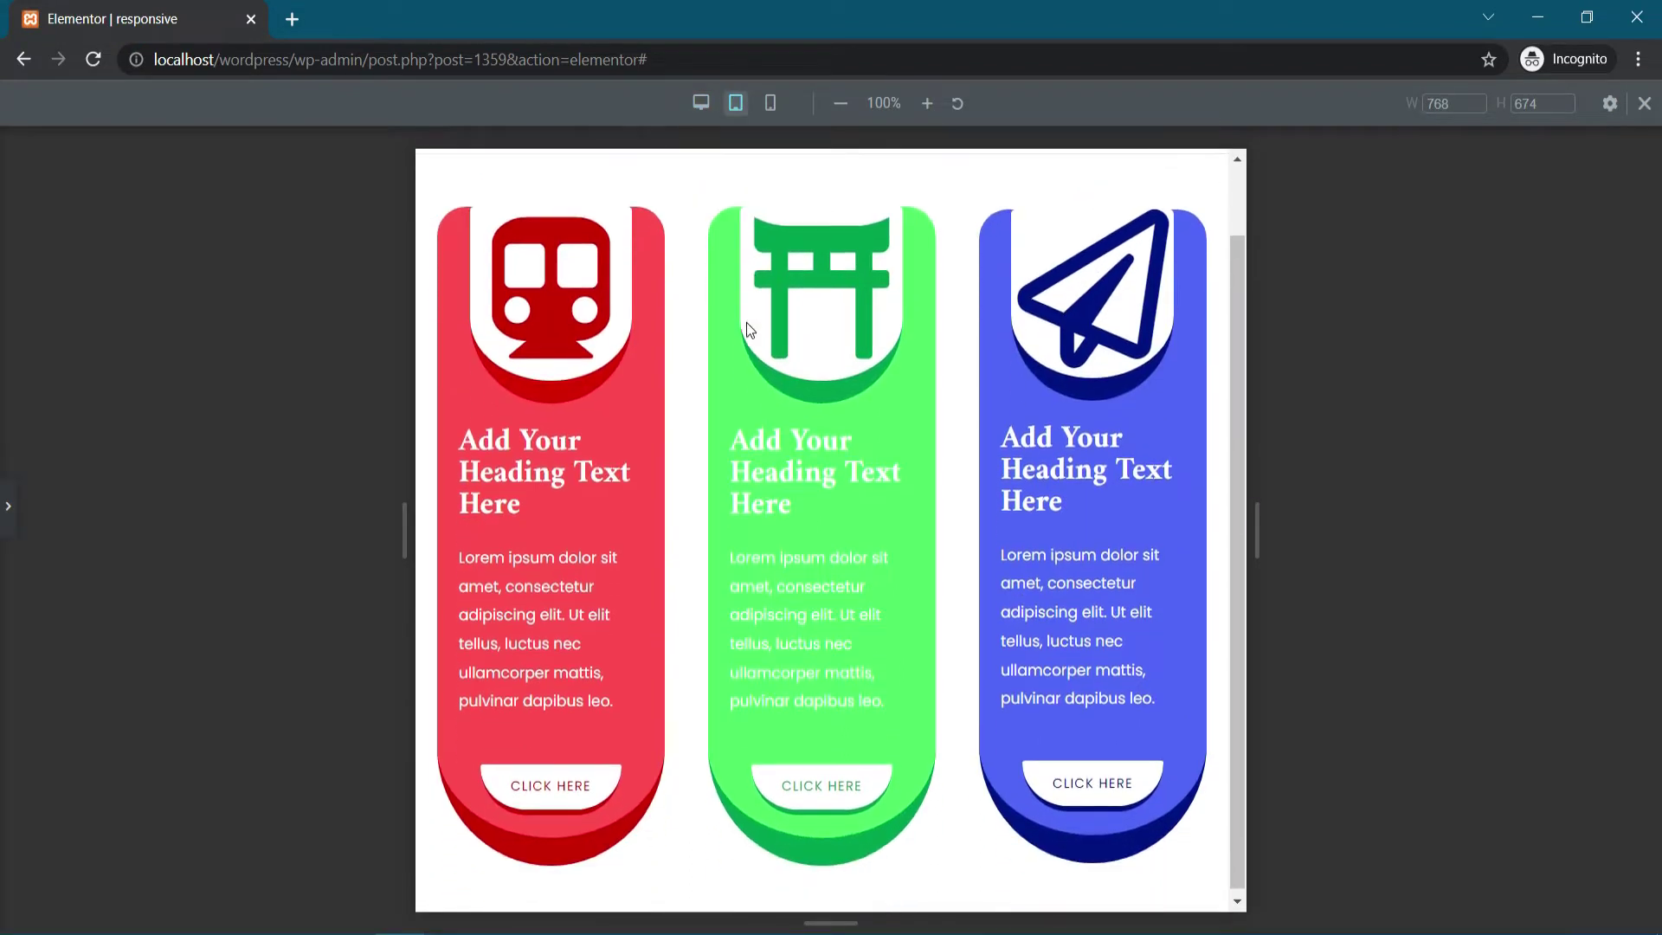
pyautogui.tripleClick(529, 468)
pyautogui.click(568, 502)
pyautogui.scroll(-1, 569, 504)
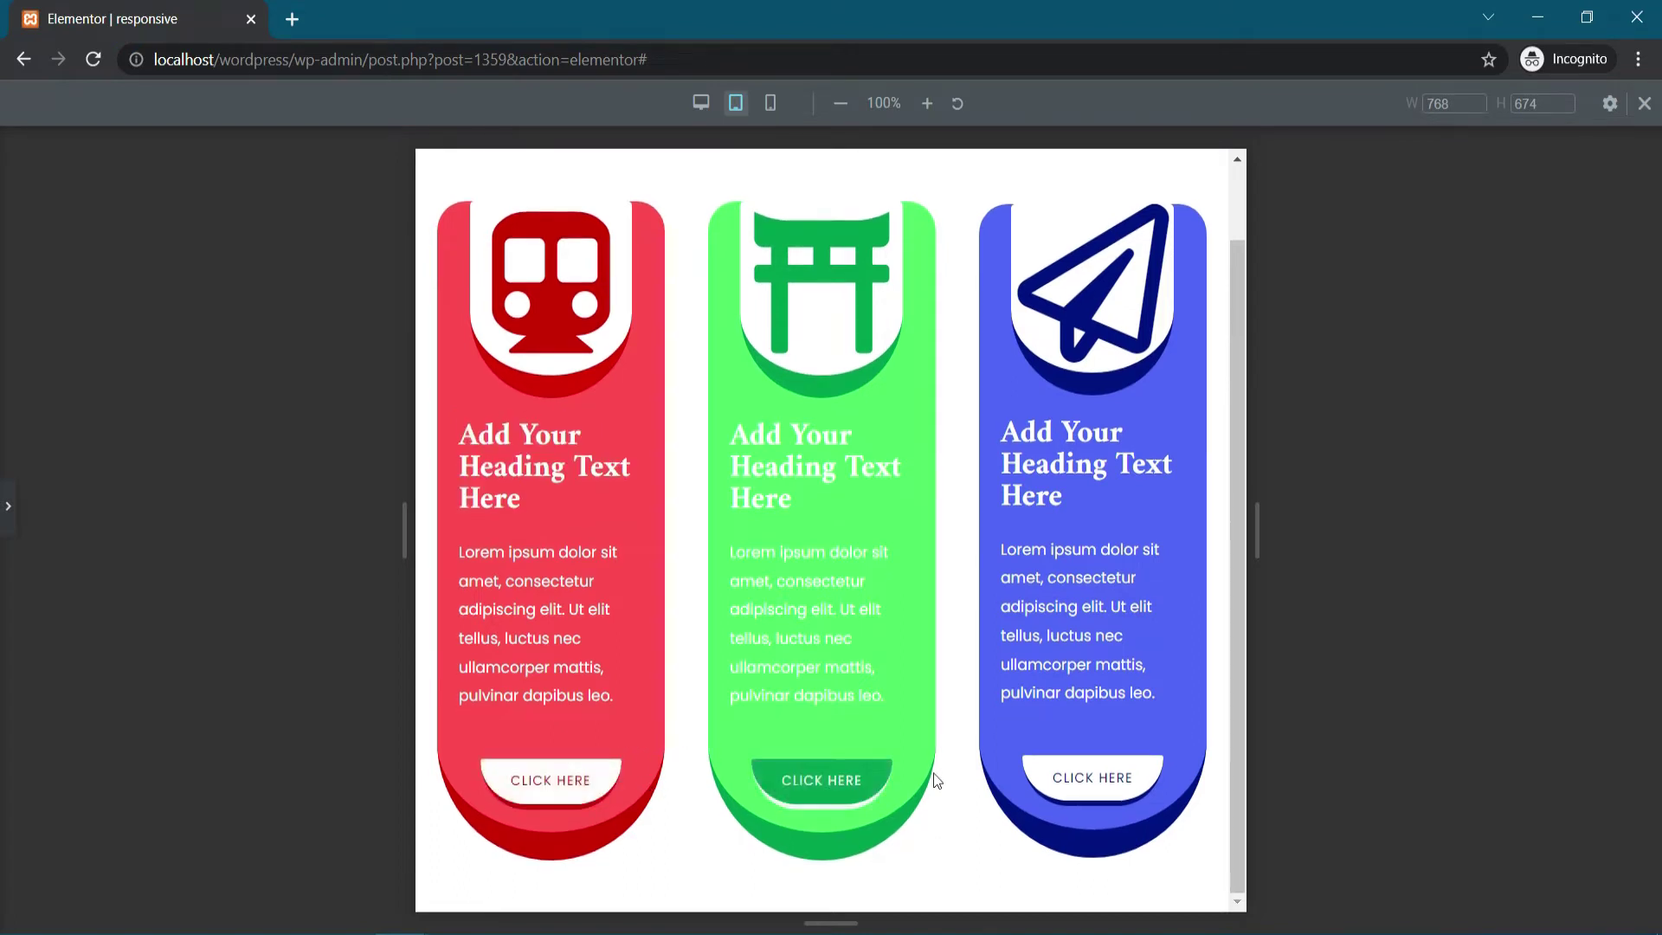
pyautogui.click(771, 109)
pyautogui.scroll(-5, 764, 413)
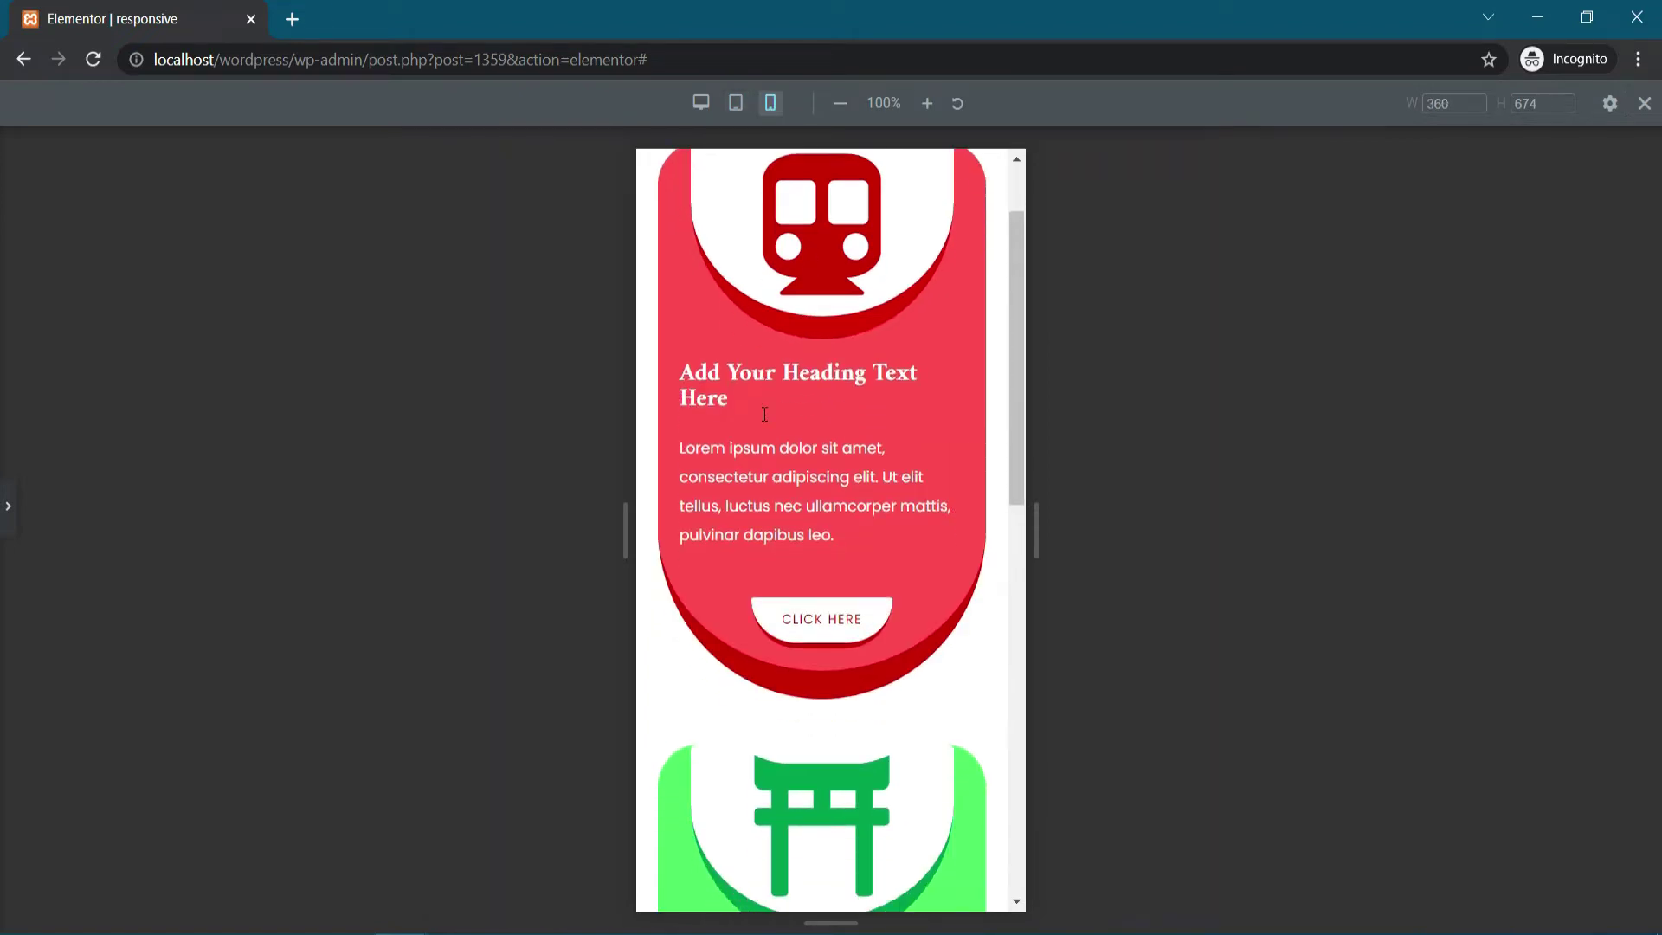
pyautogui.scroll(-5, 763, 416)
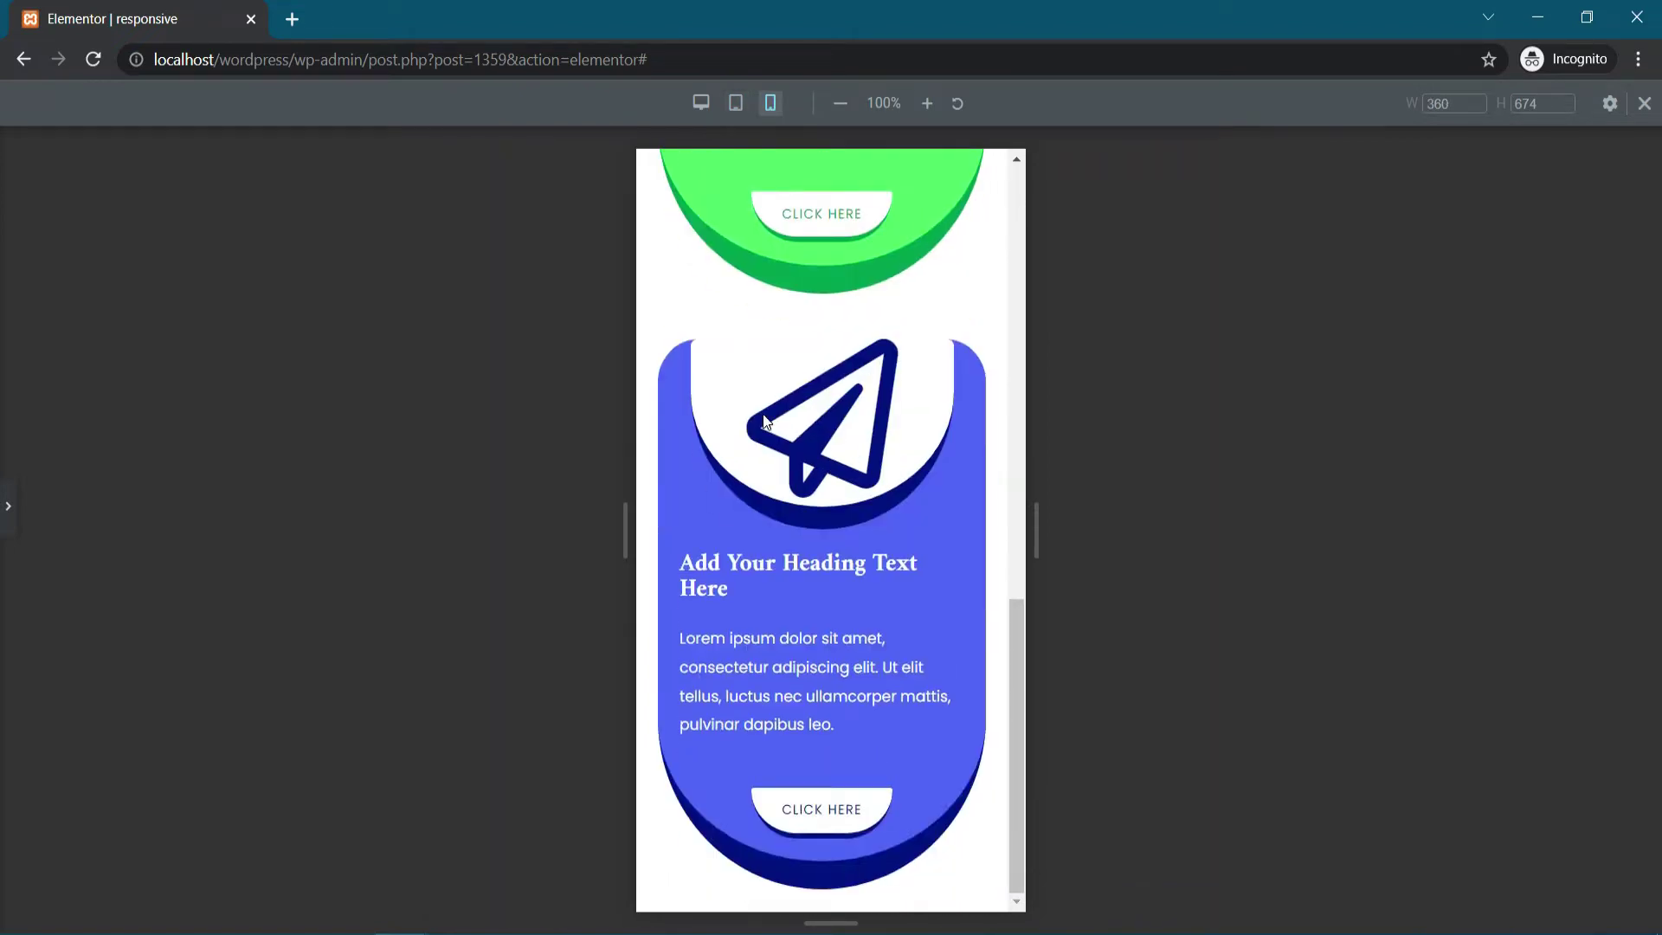
pyautogui.scroll(7, 764, 420)
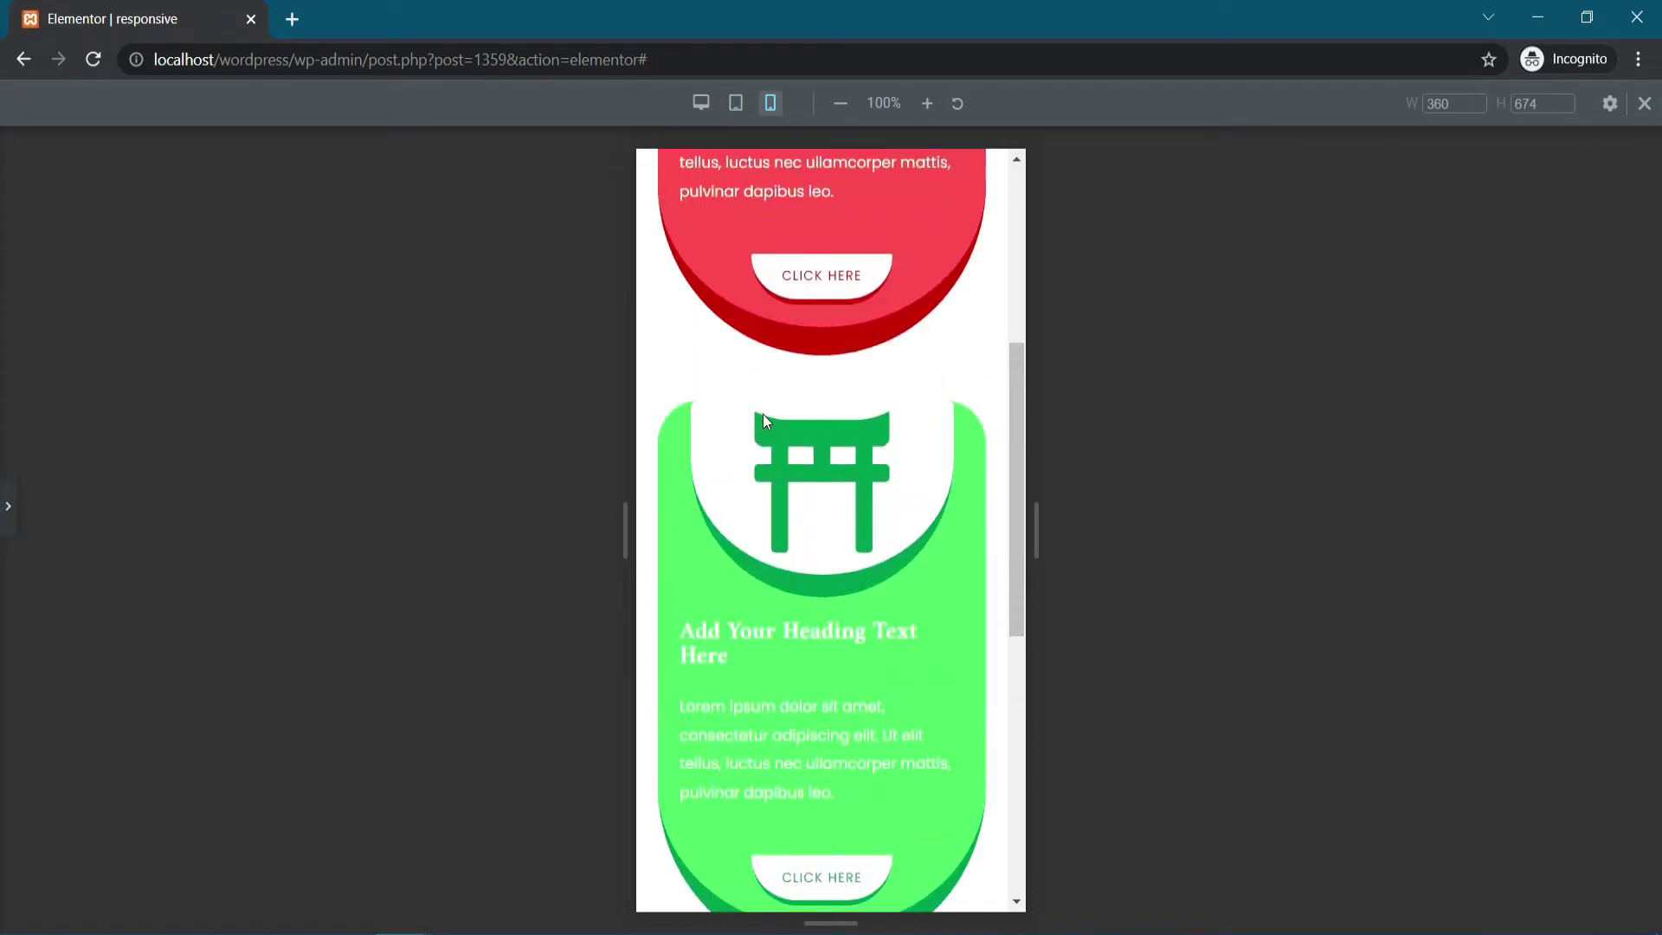
pyautogui.scroll(-5, 794, 386)
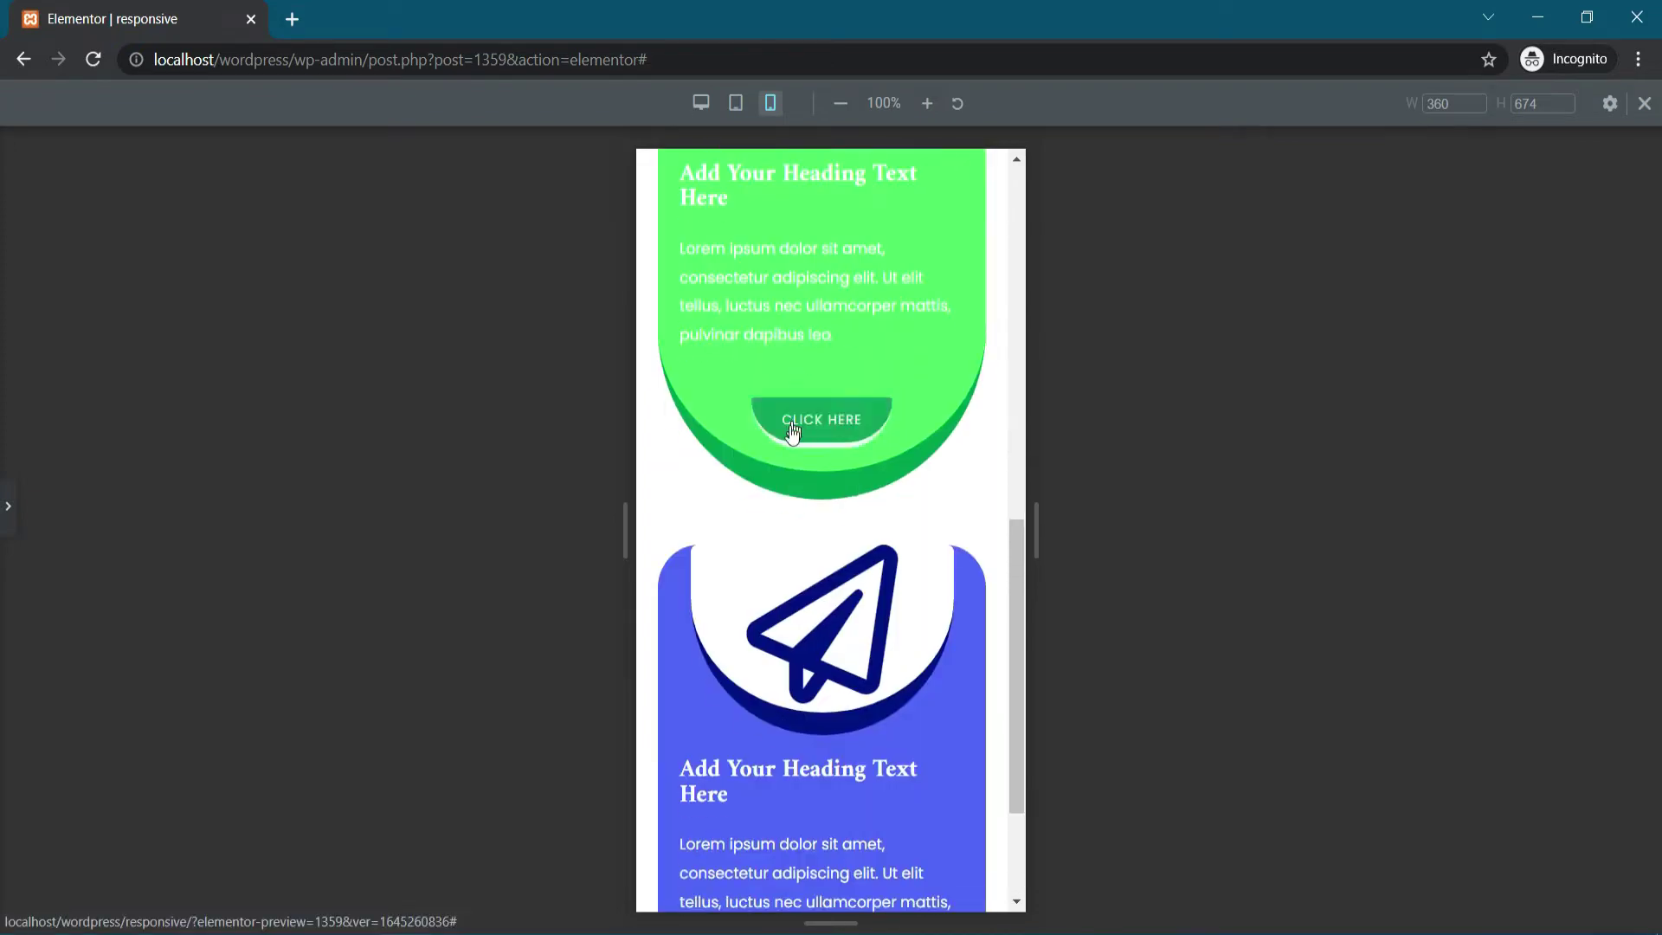
pyautogui.scroll(-2, 762, 688)
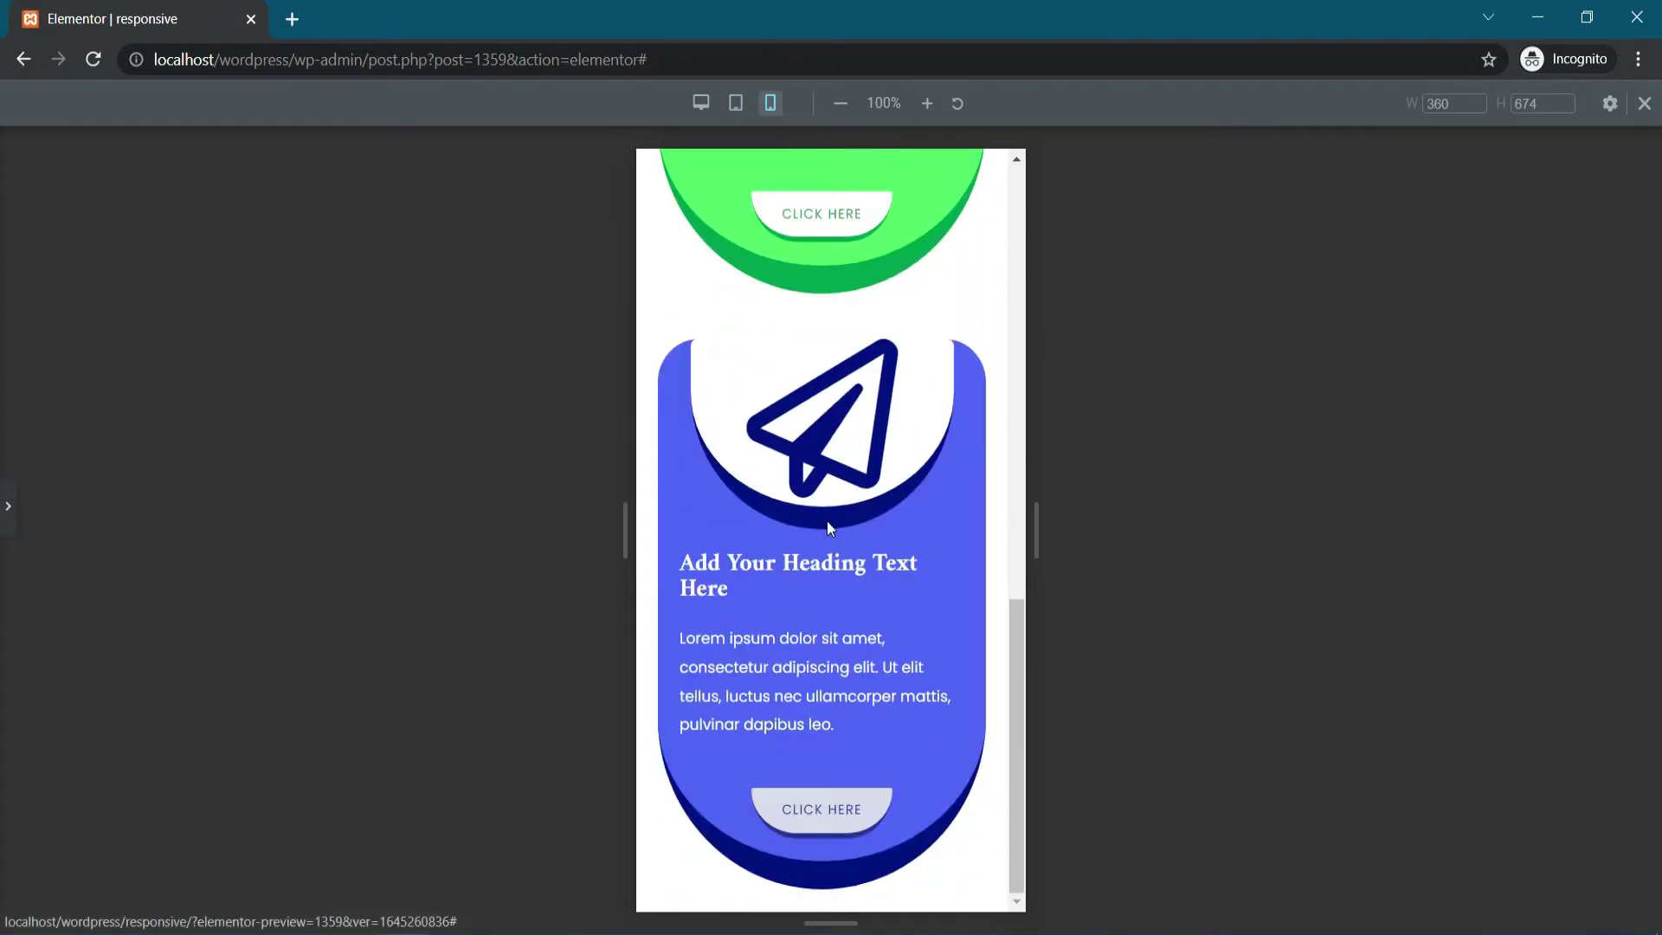
pyautogui.scroll(10, 828, 521)
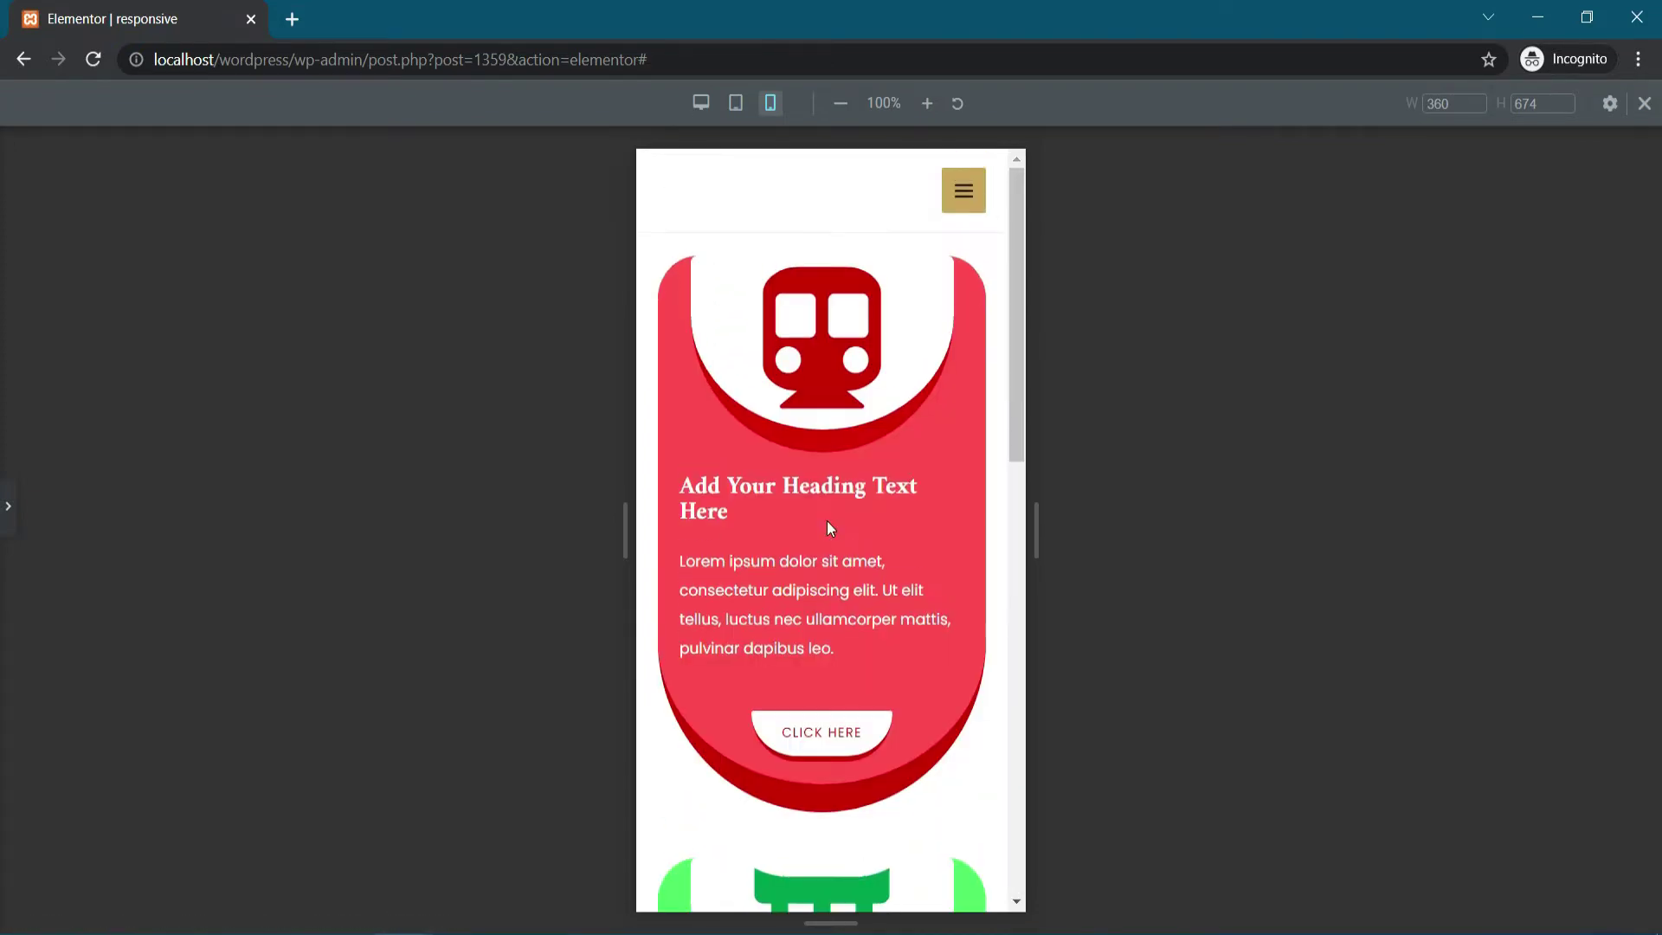
pyautogui.click(703, 100)
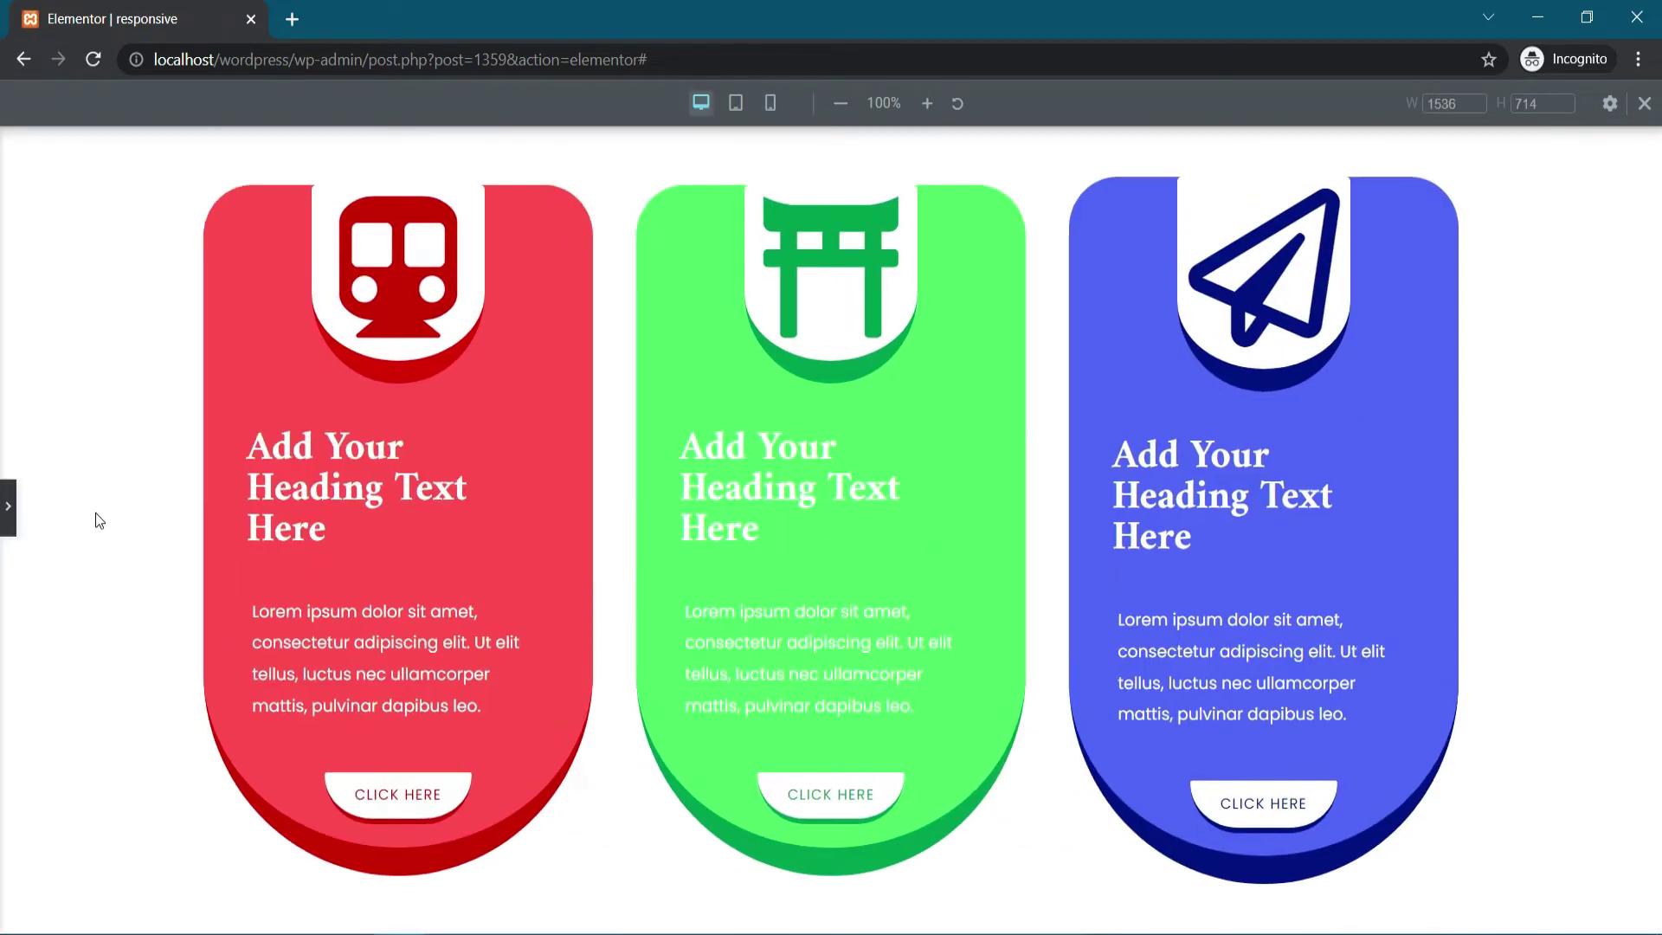
# Step: Add a new section with three equal columns below the existing cards
pyautogui.click(8, 507)
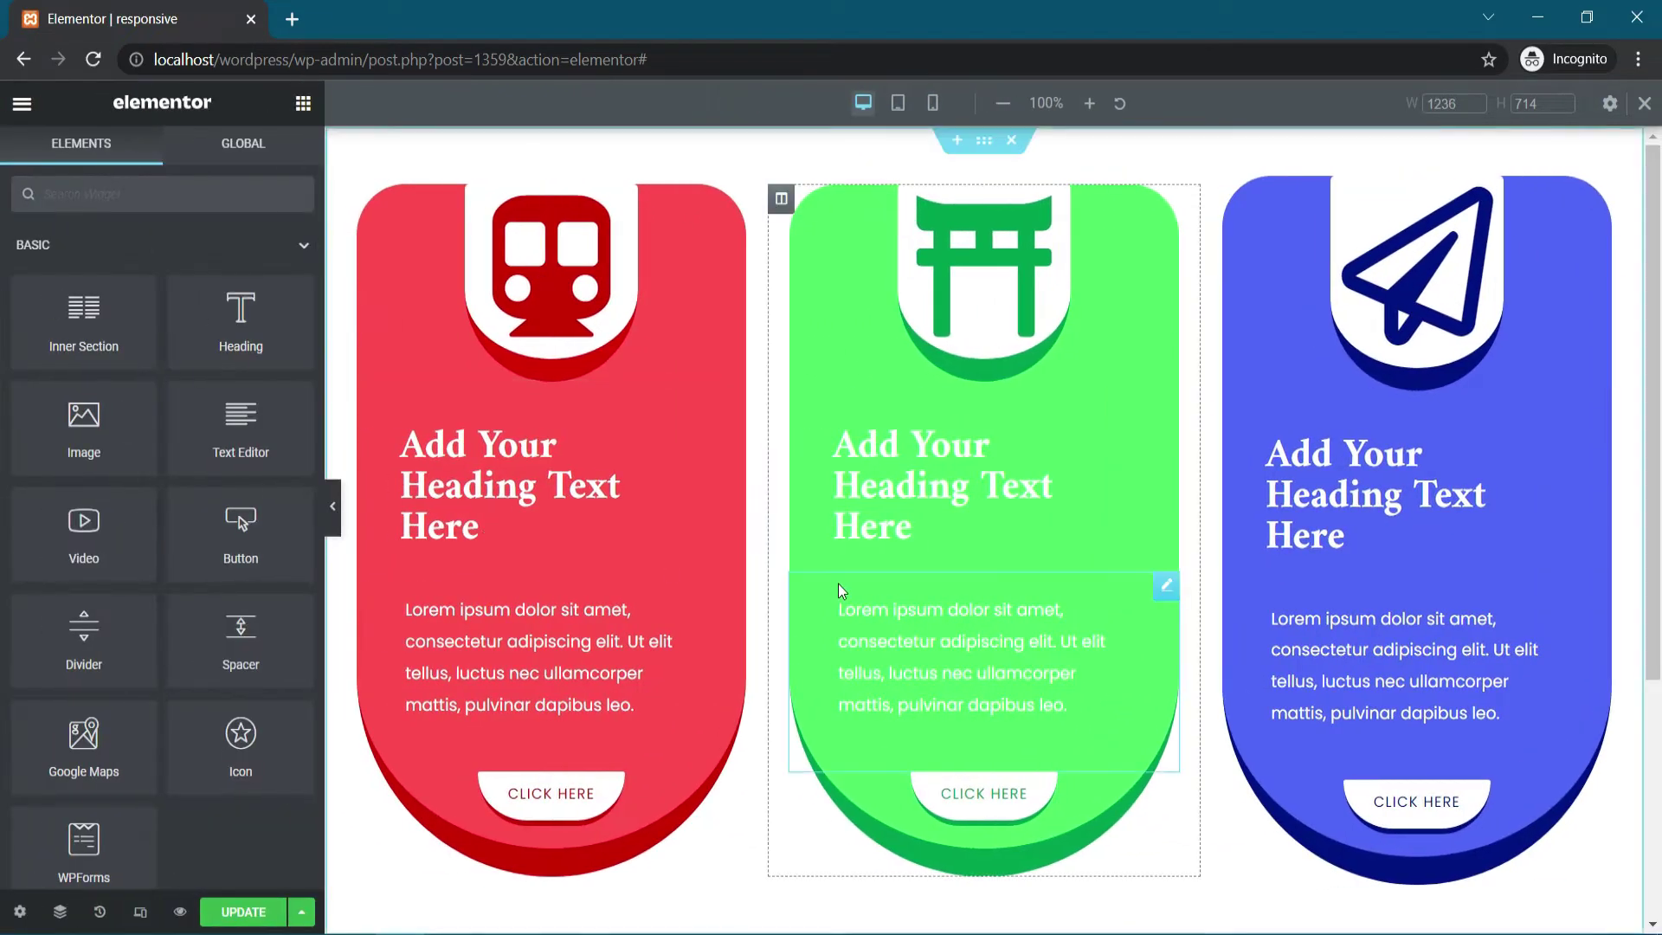
pyautogui.scroll(-4, 907, 695)
pyautogui.click(930, 738)
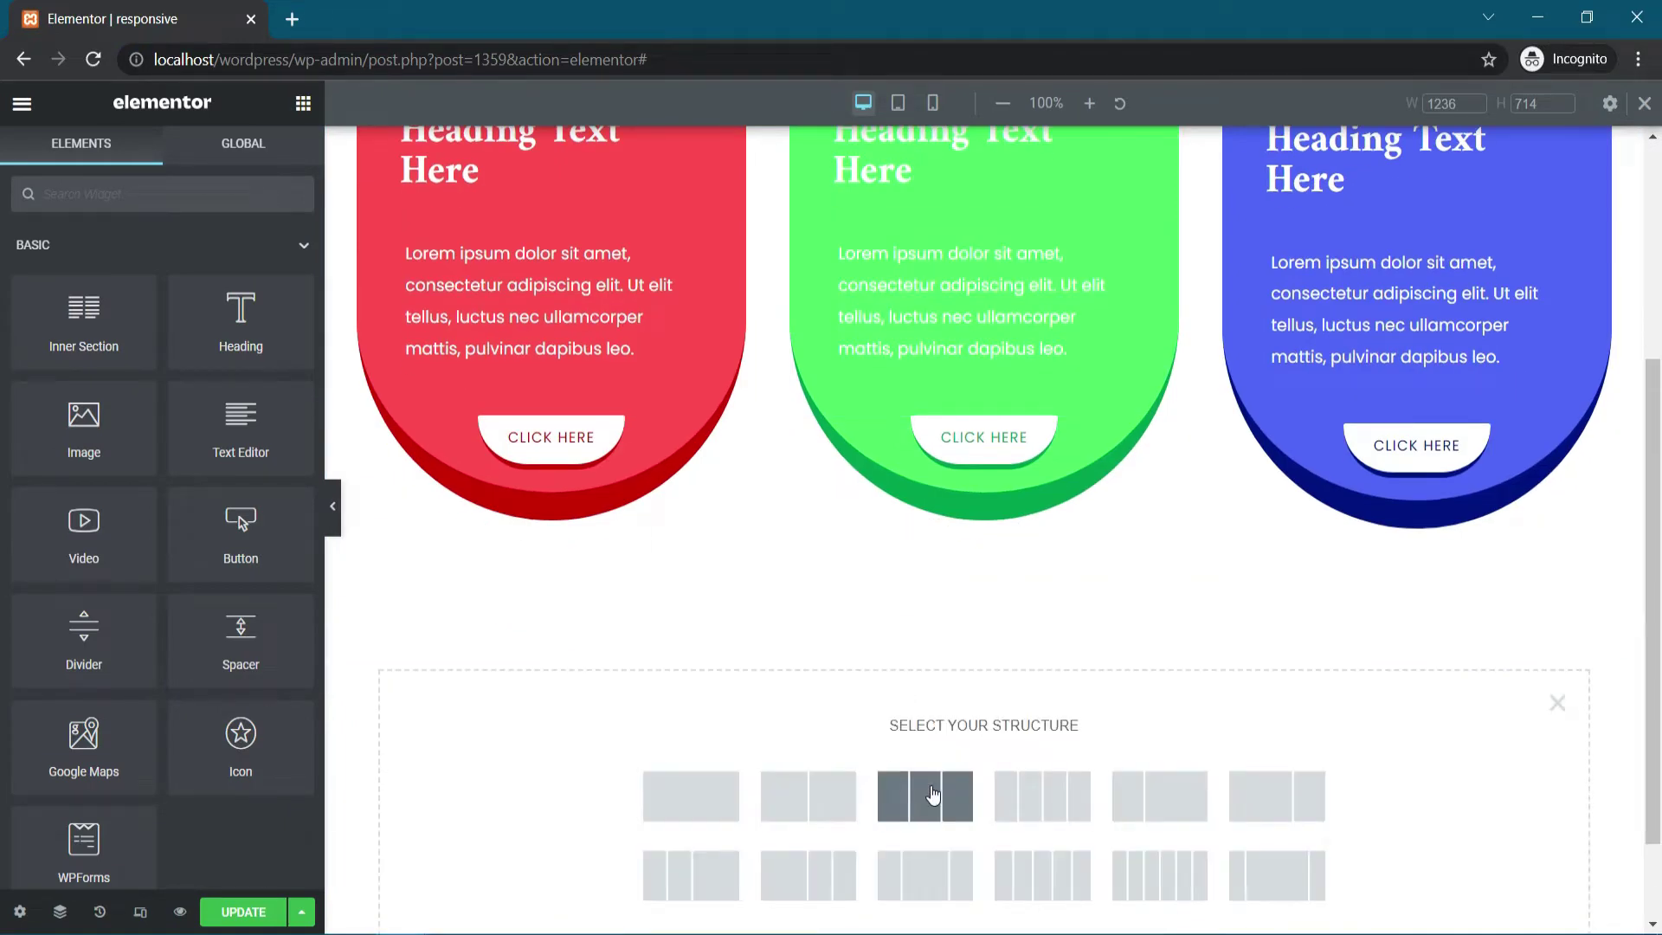
pyautogui.click(930, 790)
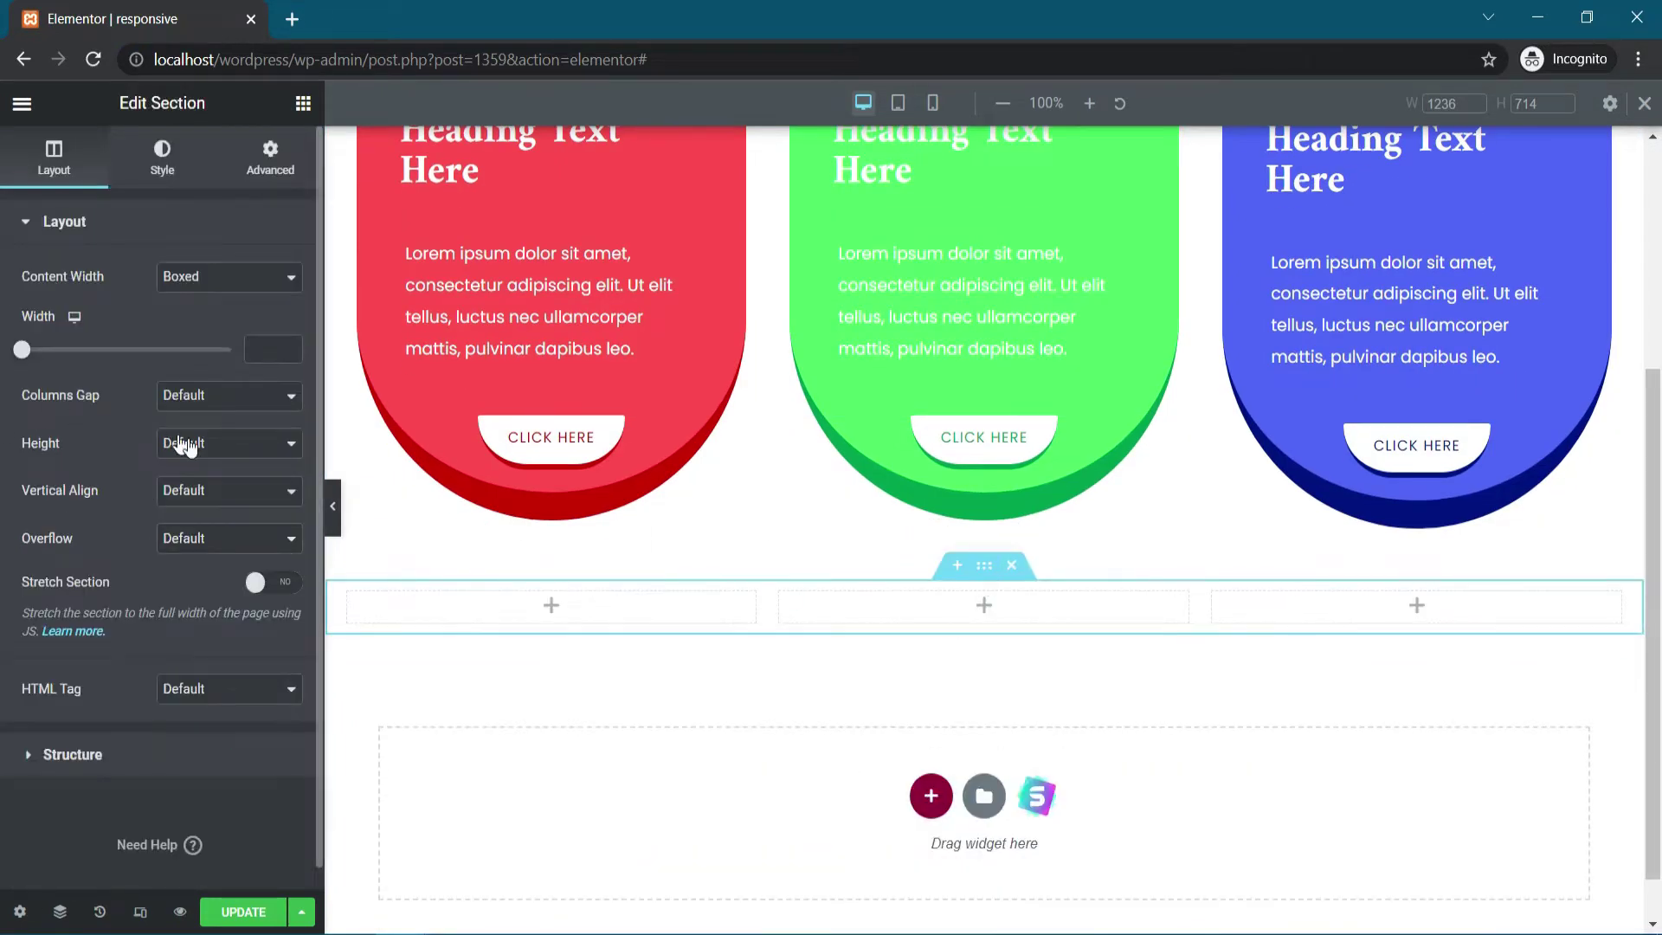
# Step: Set the new section's height to Fit To Screen
pyautogui.click(229, 442)
pyautogui.click(211, 482)
pyautogui.scroll(-2, 1032, 805)
pyautogui.scroll(-4, 1032, 805)
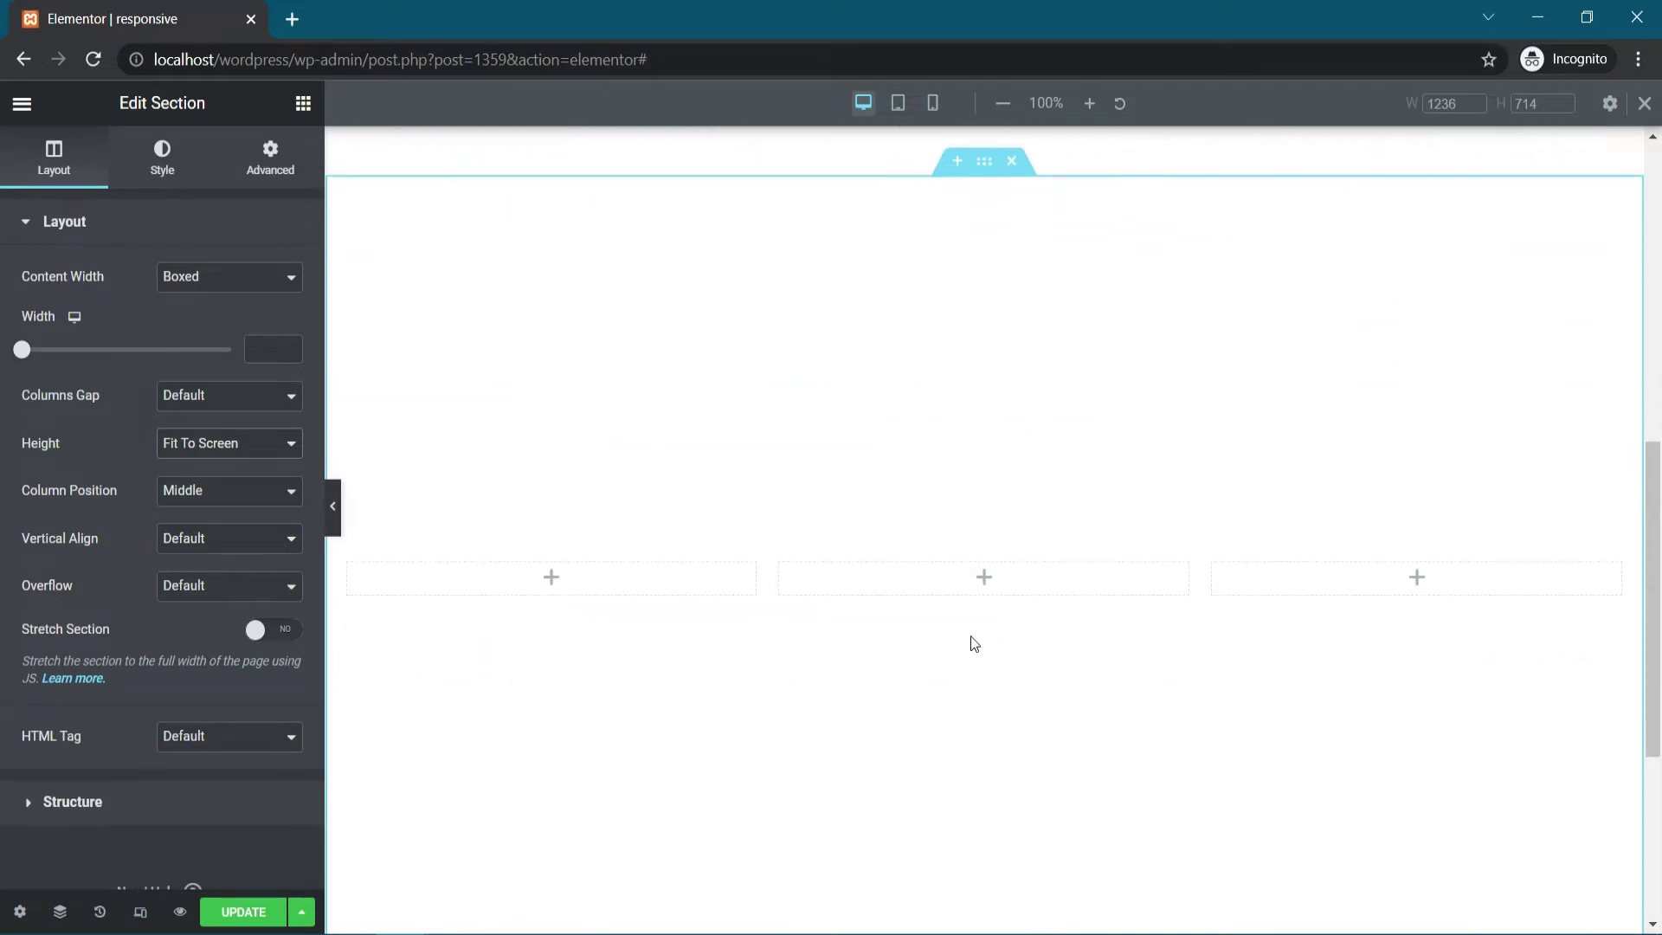
# Step: Fill the new section's first column with Icon, Heading, Text Editor and Button widgets, stacked in that order
pyautogui.click(386, 422)
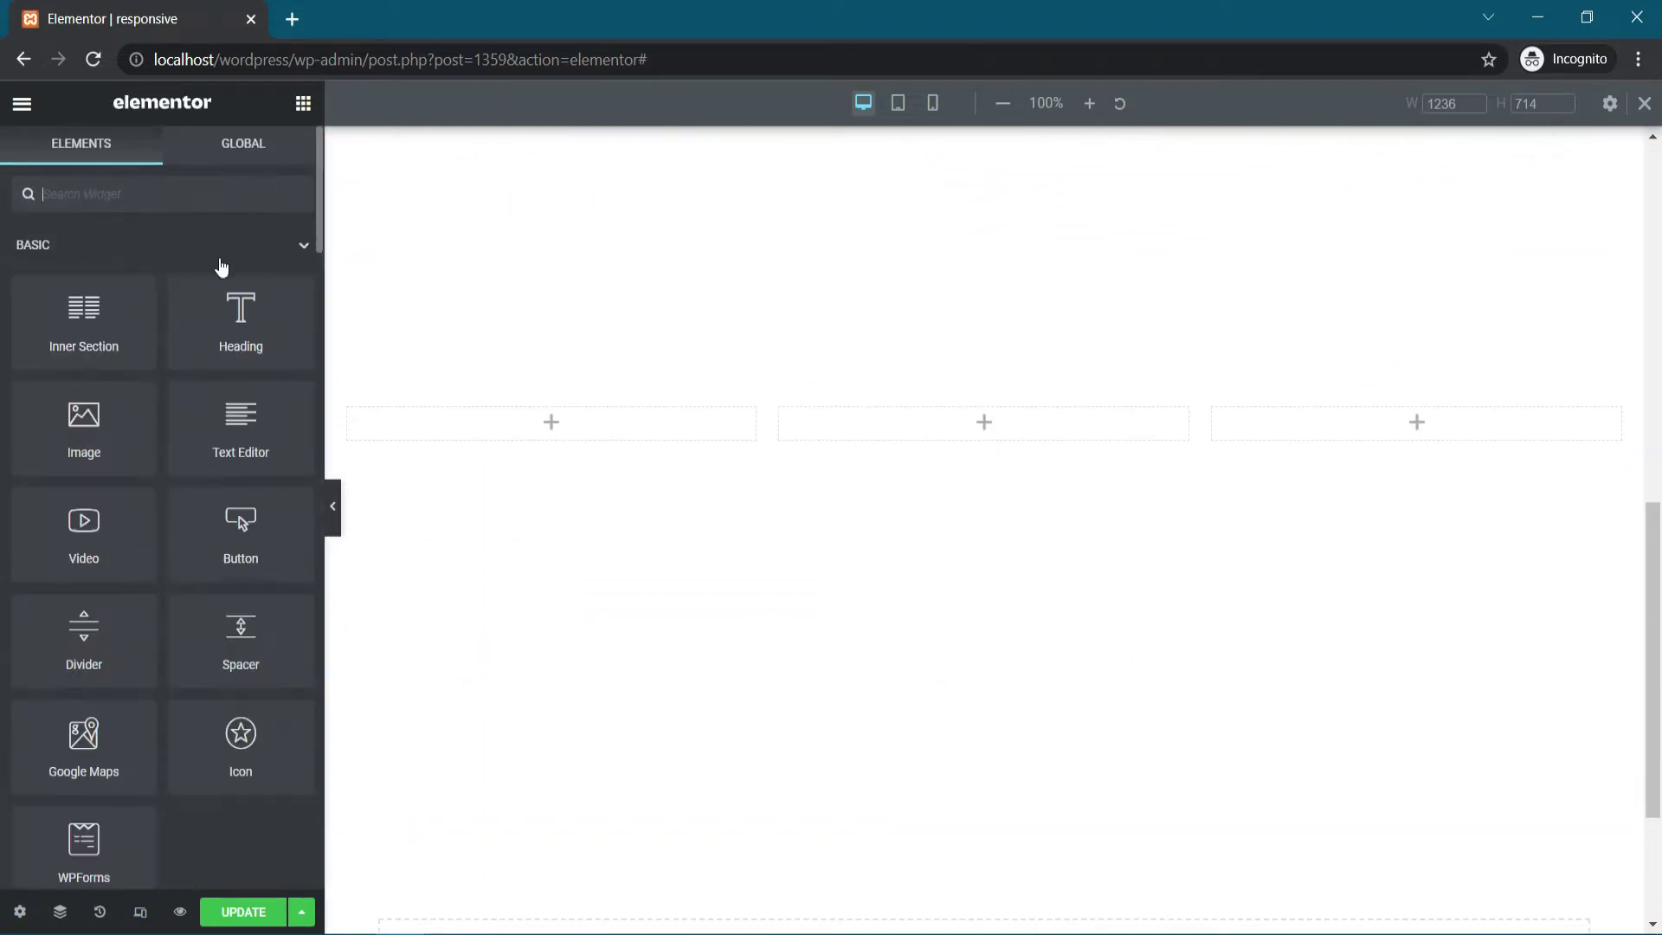
pyautogui.moveTo(240, 735); pyautogui.dragTo(595, 430)
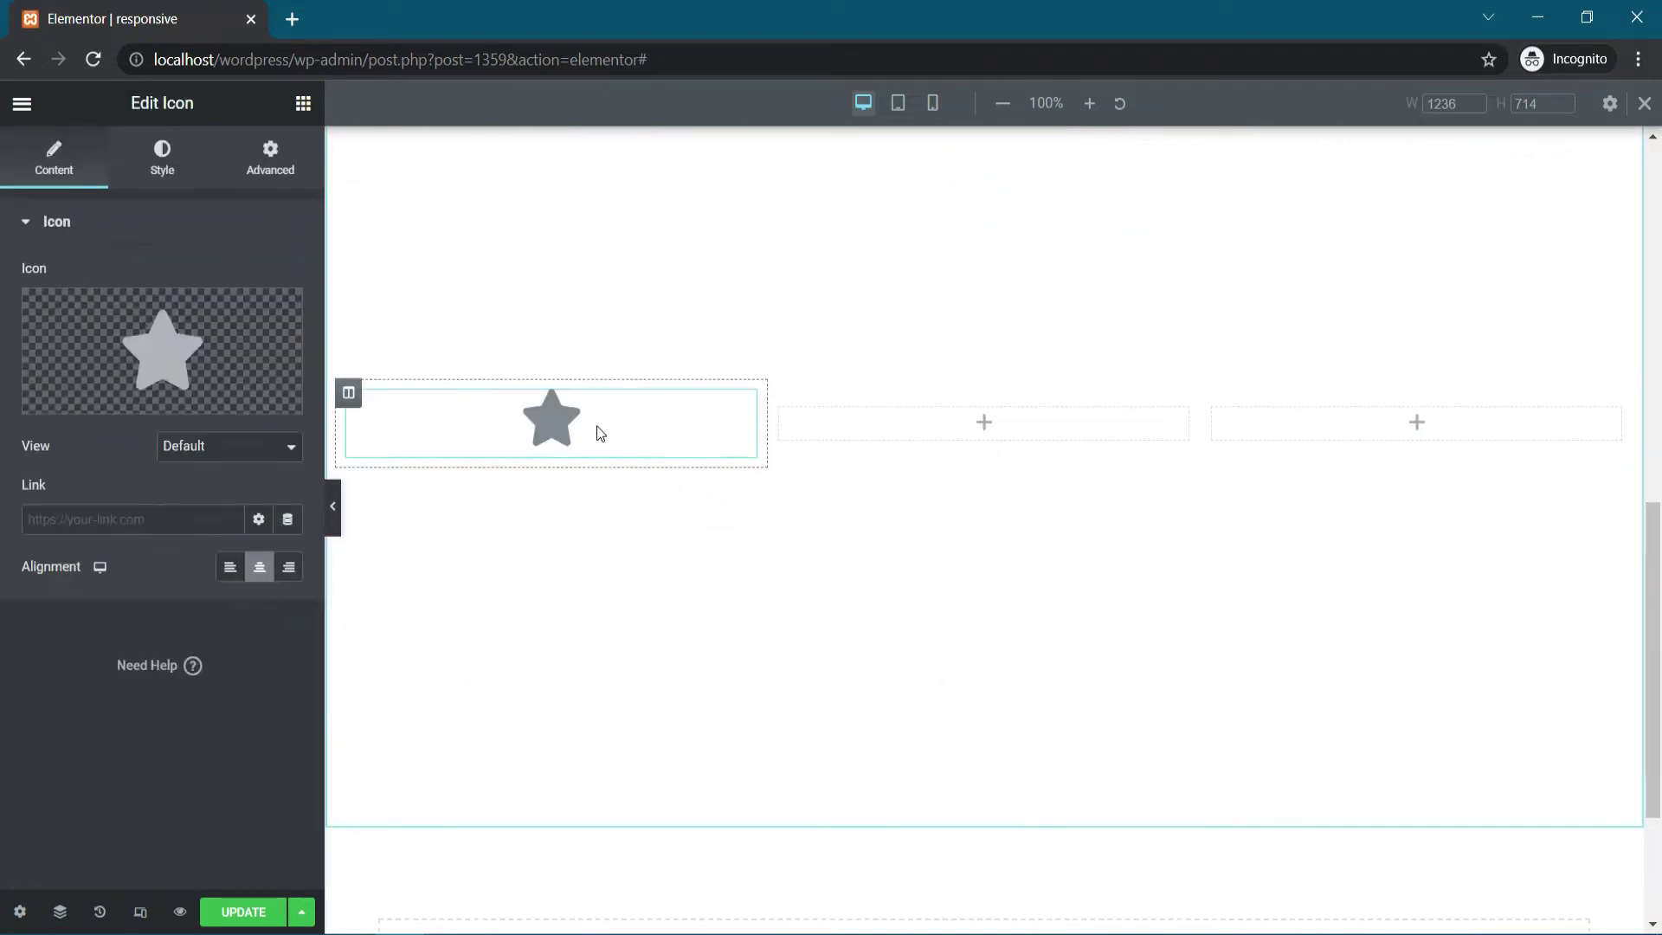
pyautogui.click(303, 105)
pyautogui.moveTo(235, 344); pyautogui.dragTo(554, 459)
pyautogui.click(303, 105)
pyautogui.moveTo(241, 424); pyautogui.dragTo(571, 493)
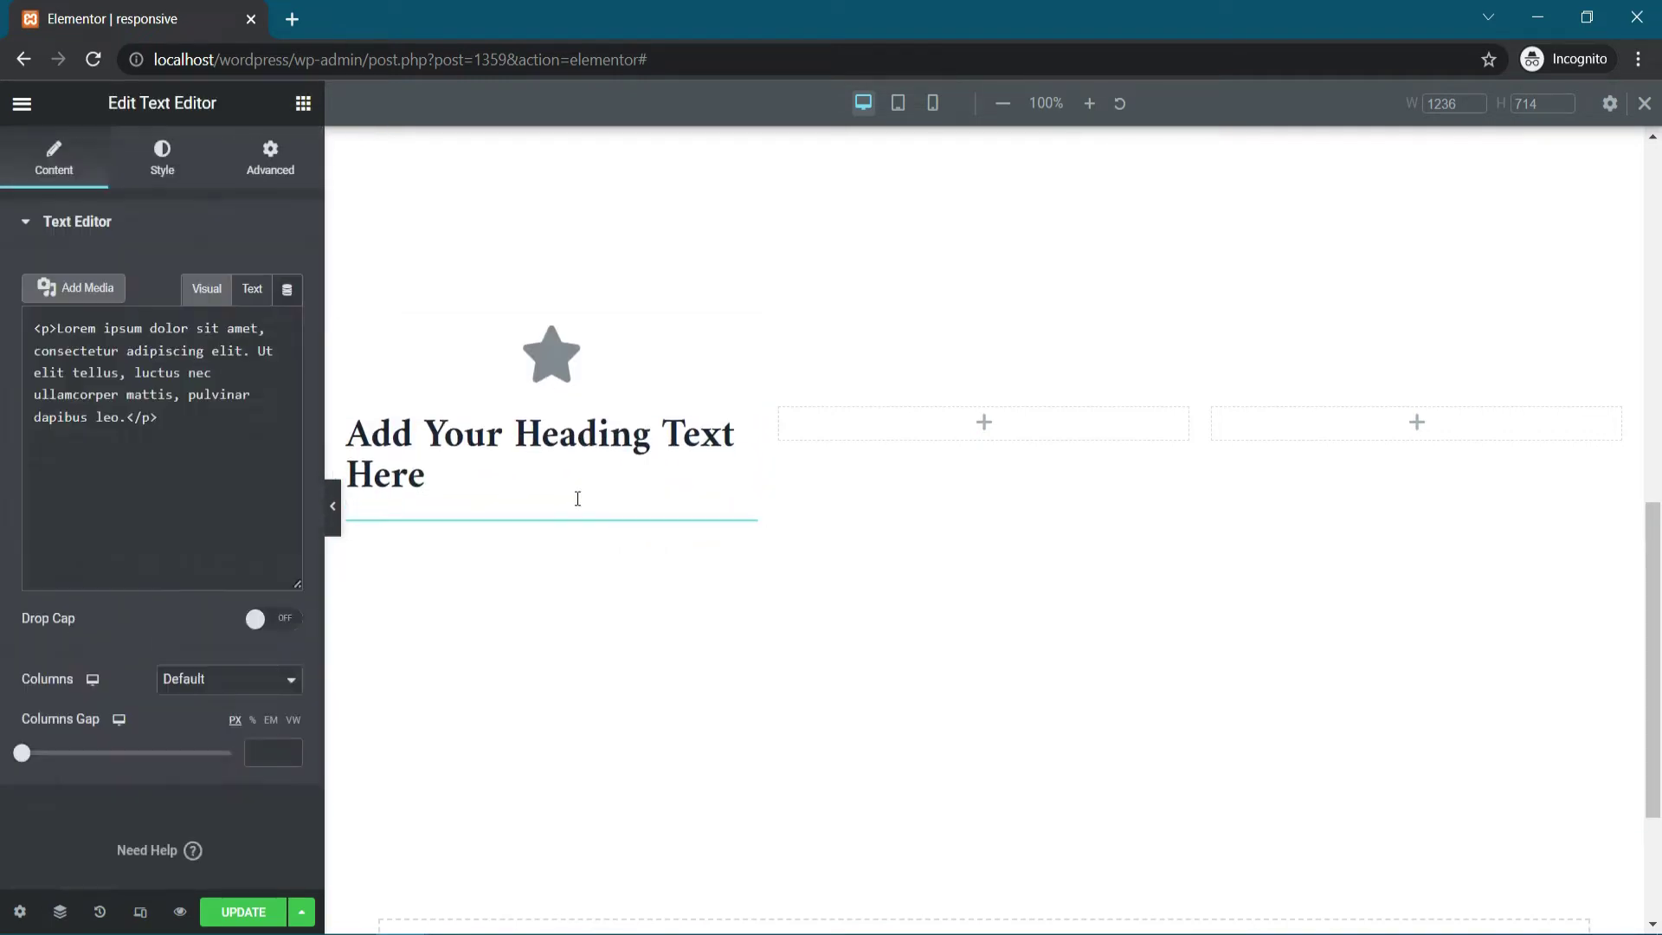
pyautogui.click(303, 104)
pyautogui.moveTo(199, 569); pyautogui.dragTo(537, 571)
# Step: Set the first column's widgets space to 0 px
pyautogui.click(349, 232)
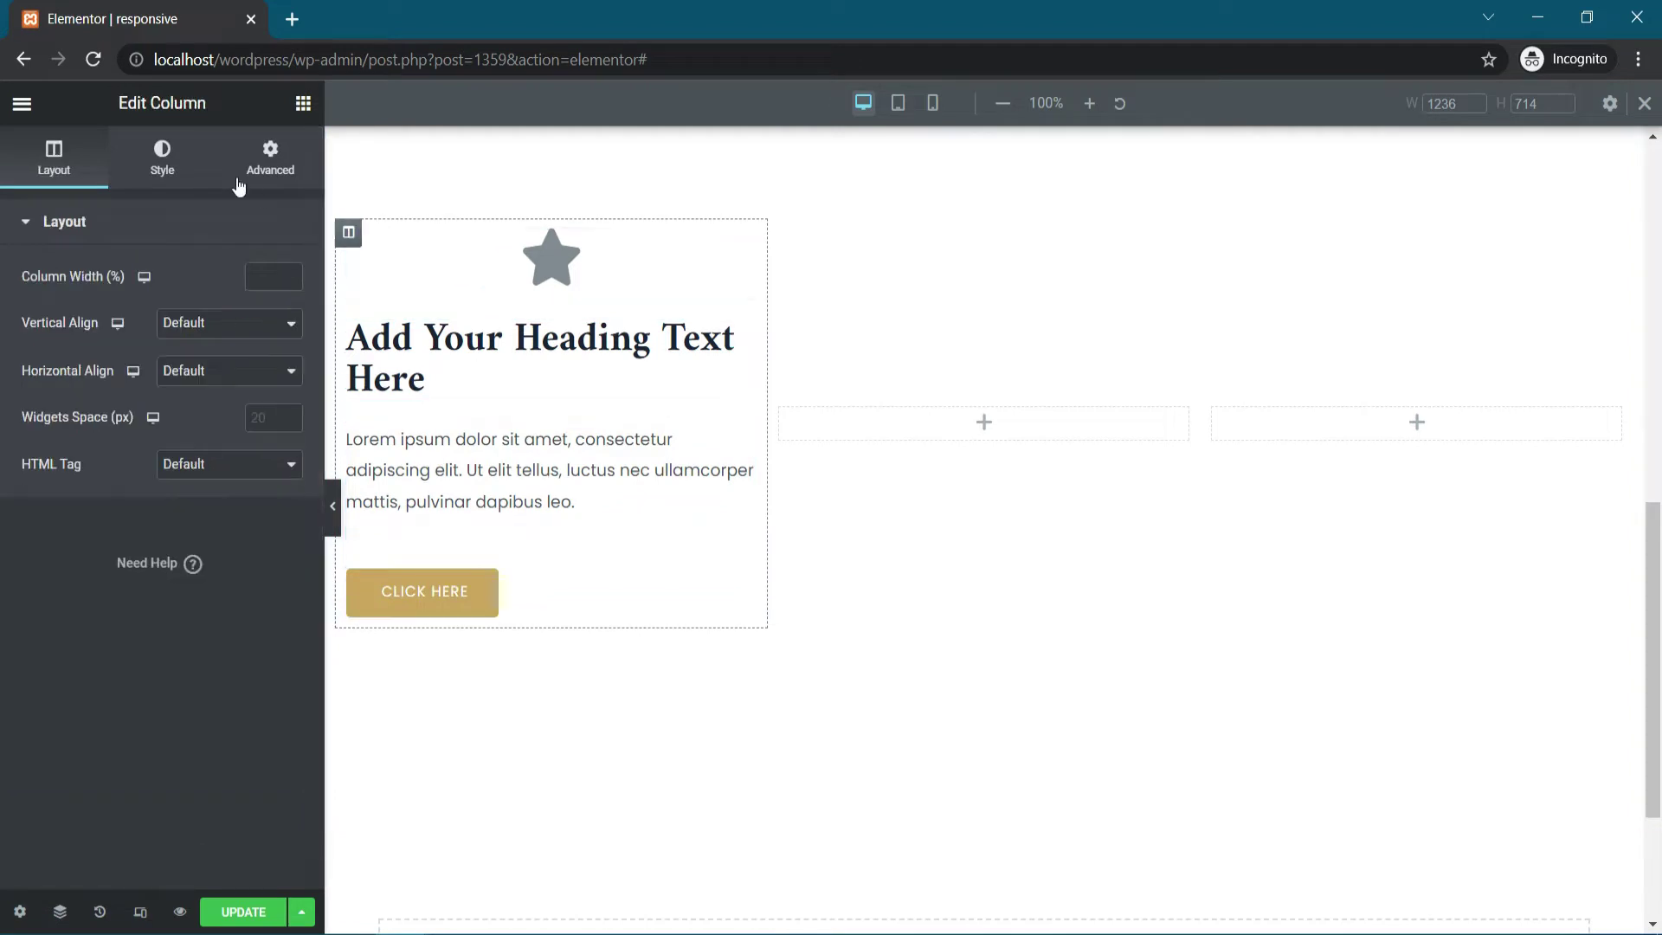
pyautogui.click(162, 158)
pyautogui.click(53, 160)
pyautogui.click(261, 418)
pyautogui.write('0')
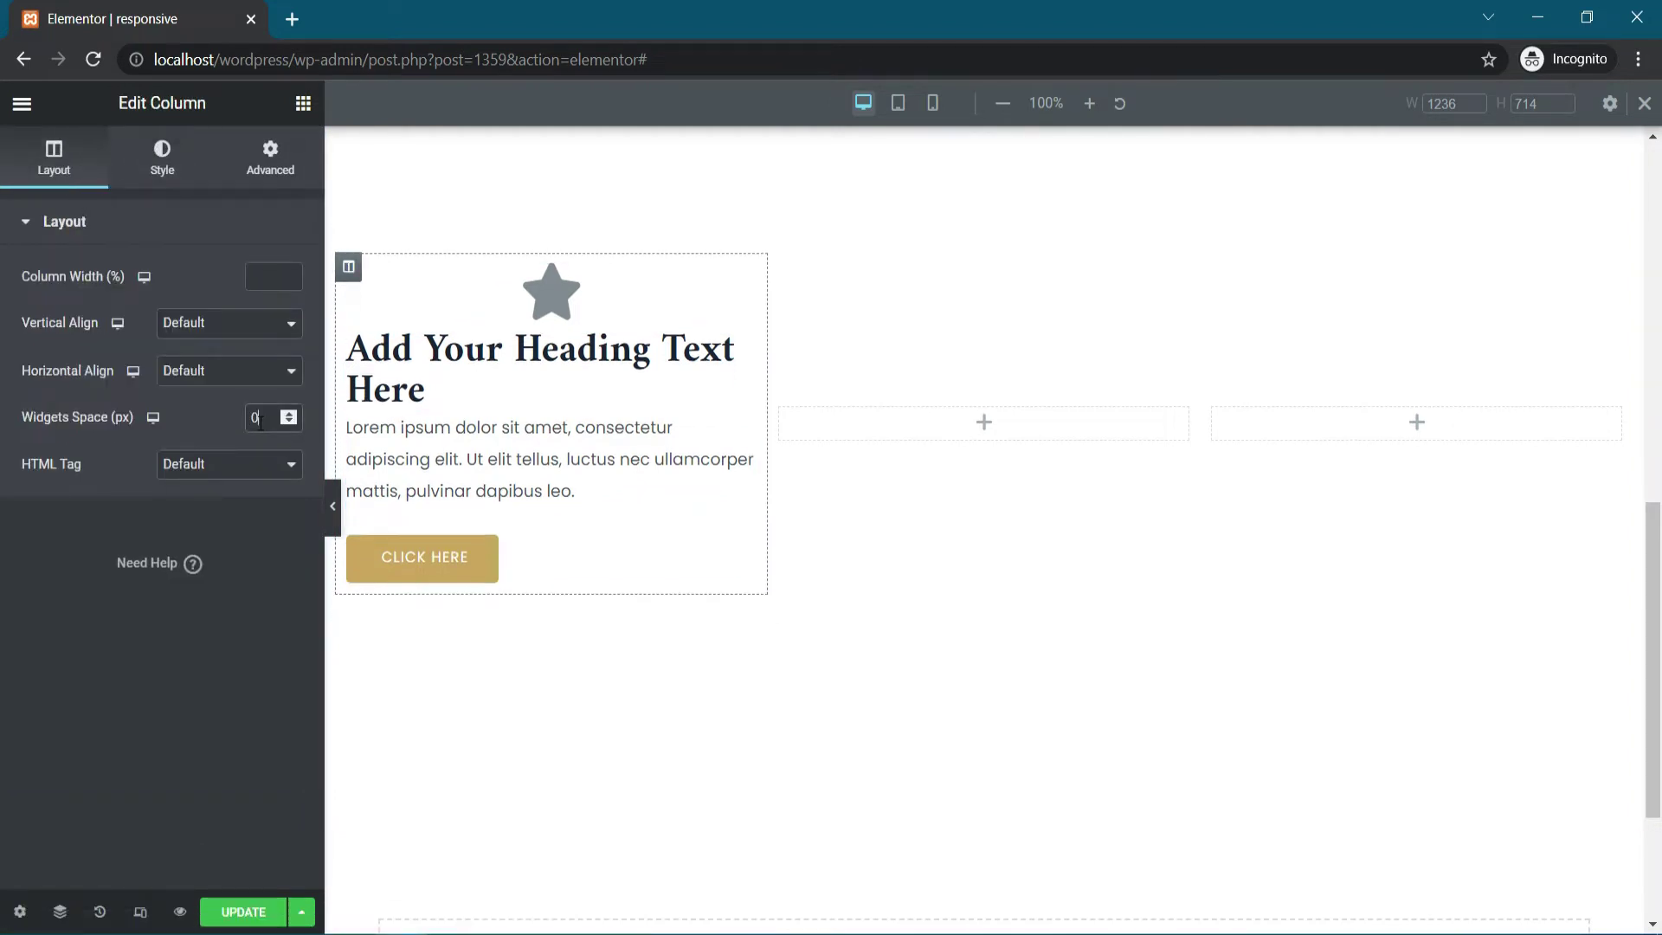
# Step: Give the new first column a classic background using colour #FF4D4D copied from the existing red card
pyautogui.click(164, 164)
pyautogui.click(230, 325)
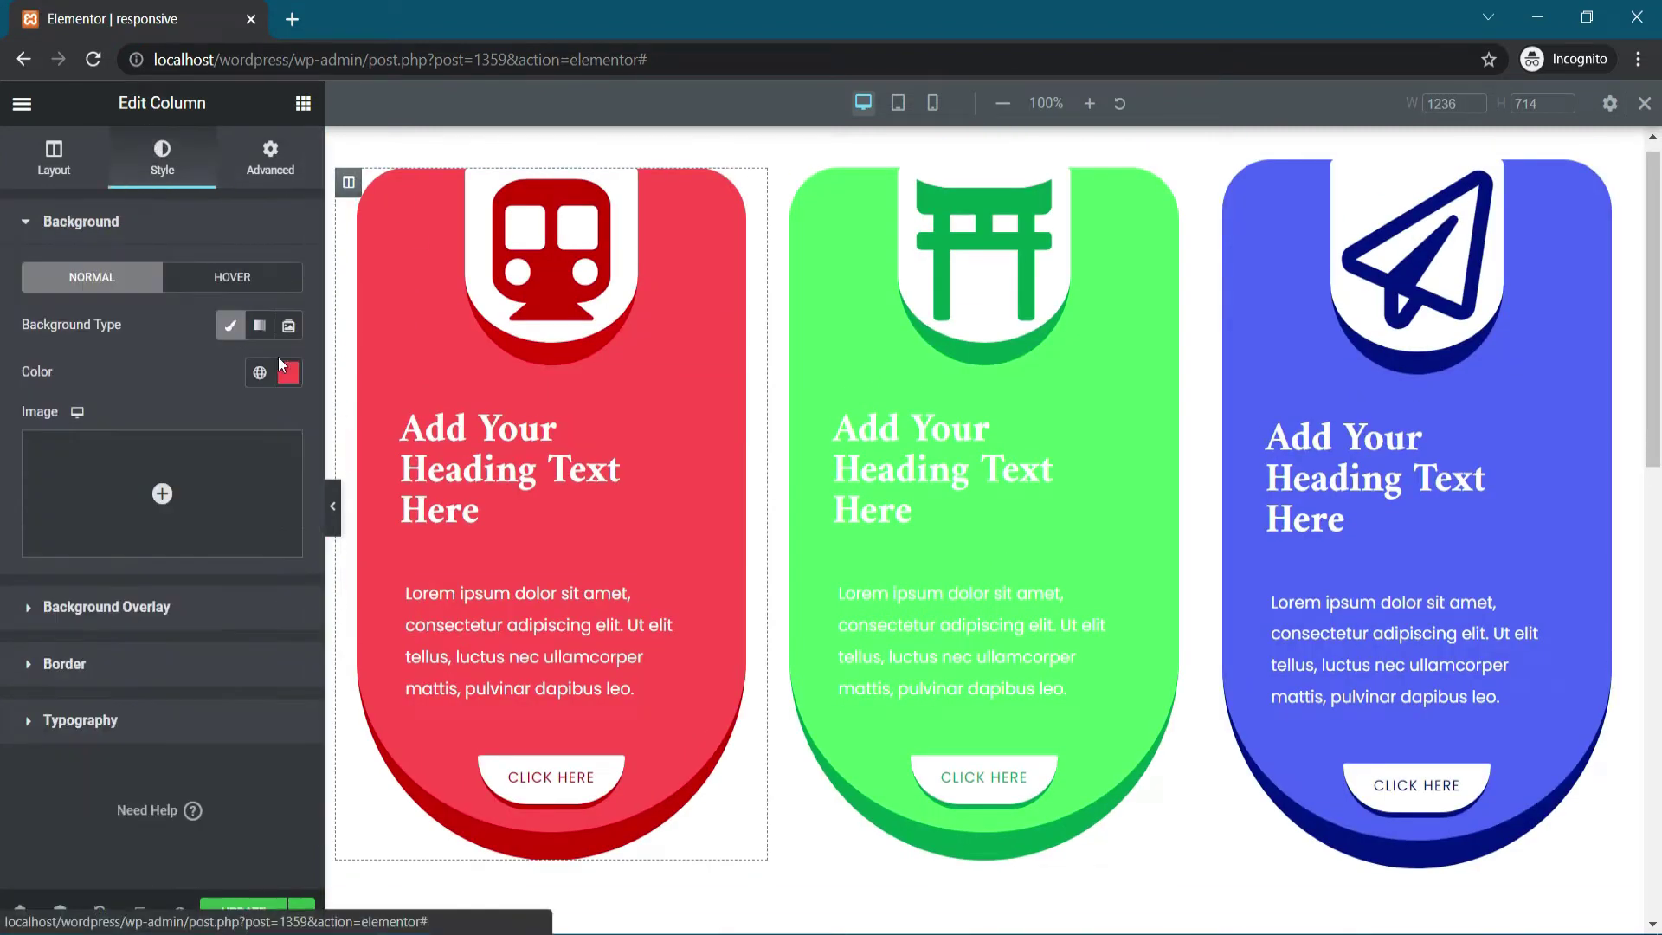
pyautogui.click(288, 372)
pyautogui.hotkey('ctrl', 'c')
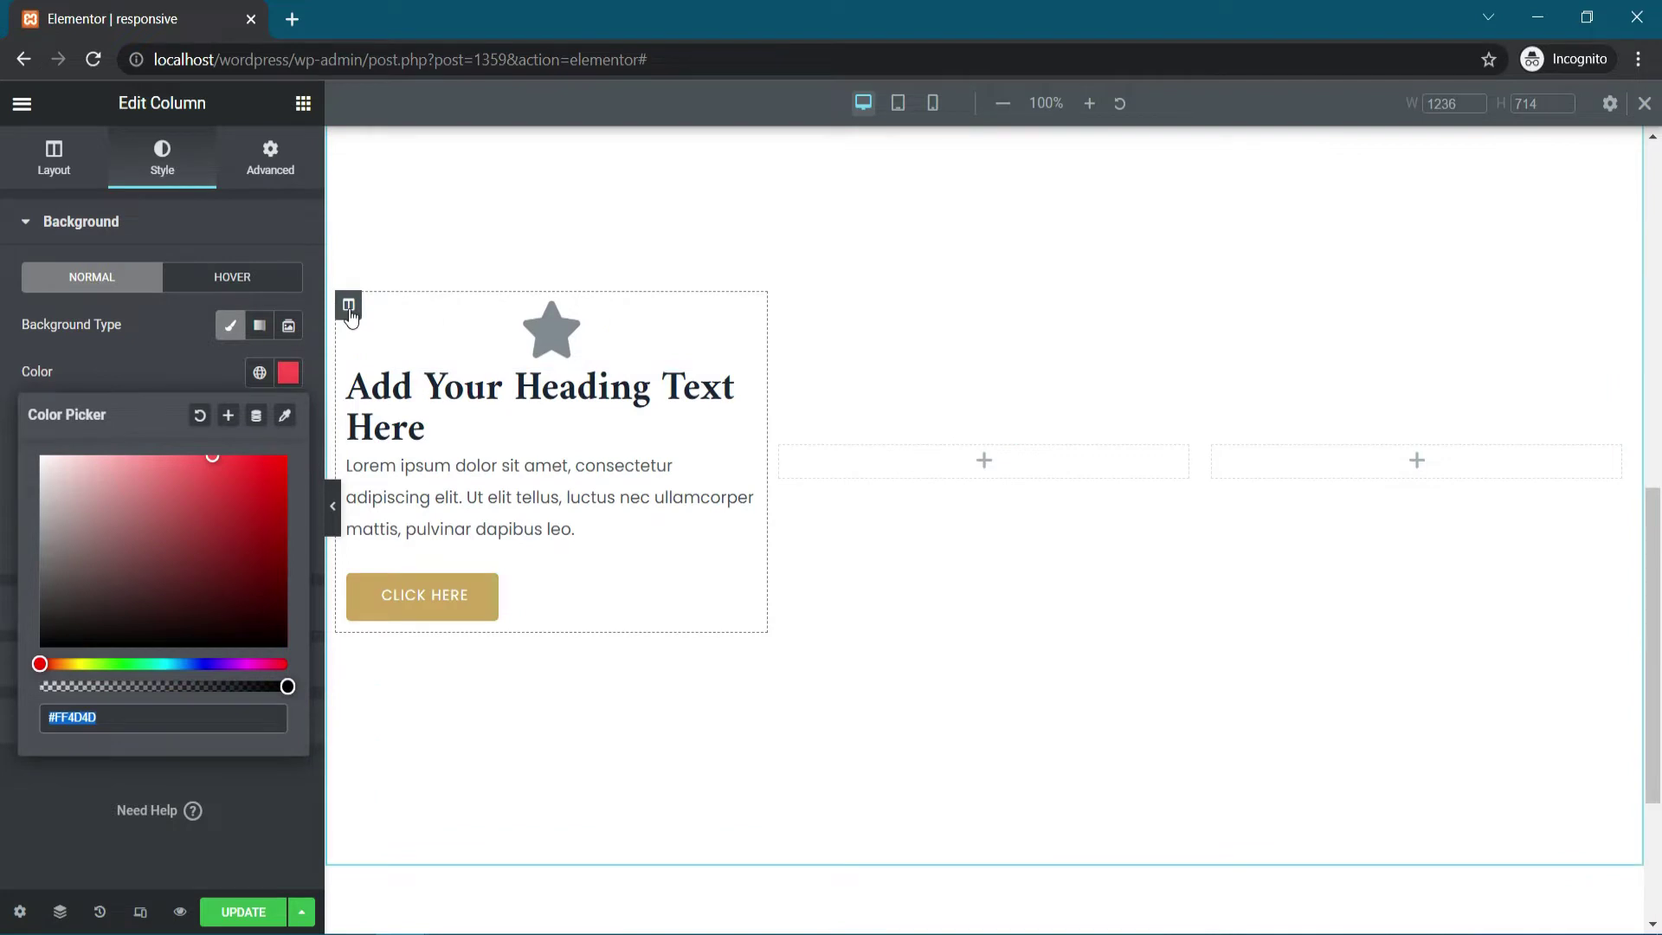
pyautogui.click(348, 308)
pyautogui.click(286, 376)
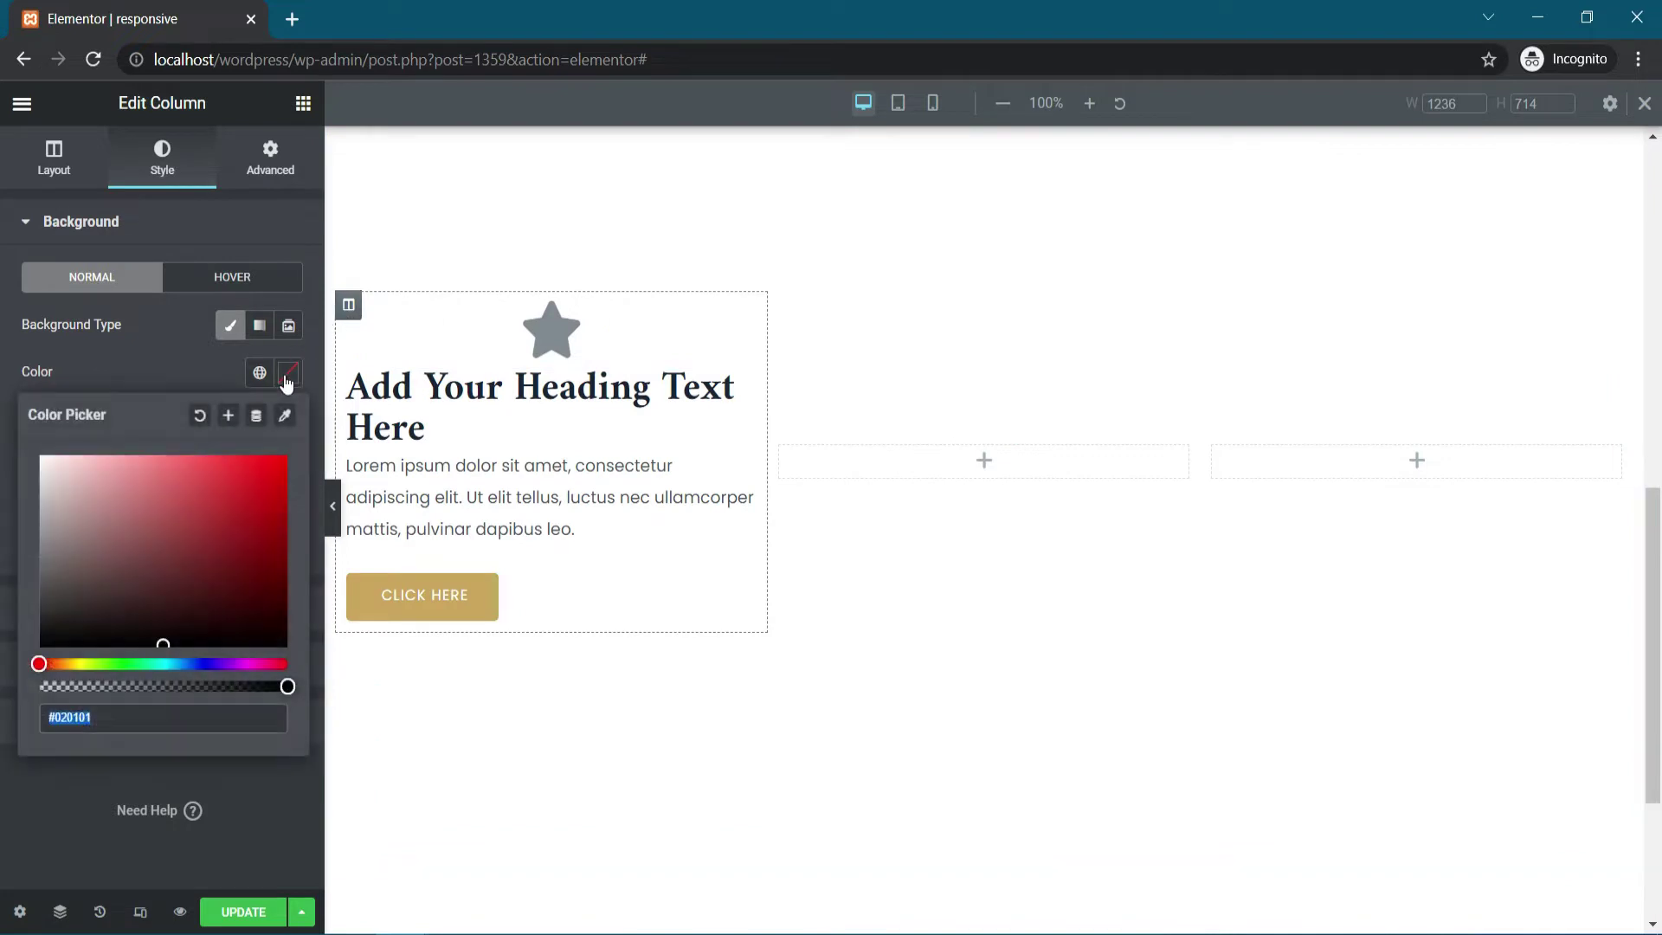
pyautogui.hotkey('ctrl', 'v')
pyautogui.click(199, 358)
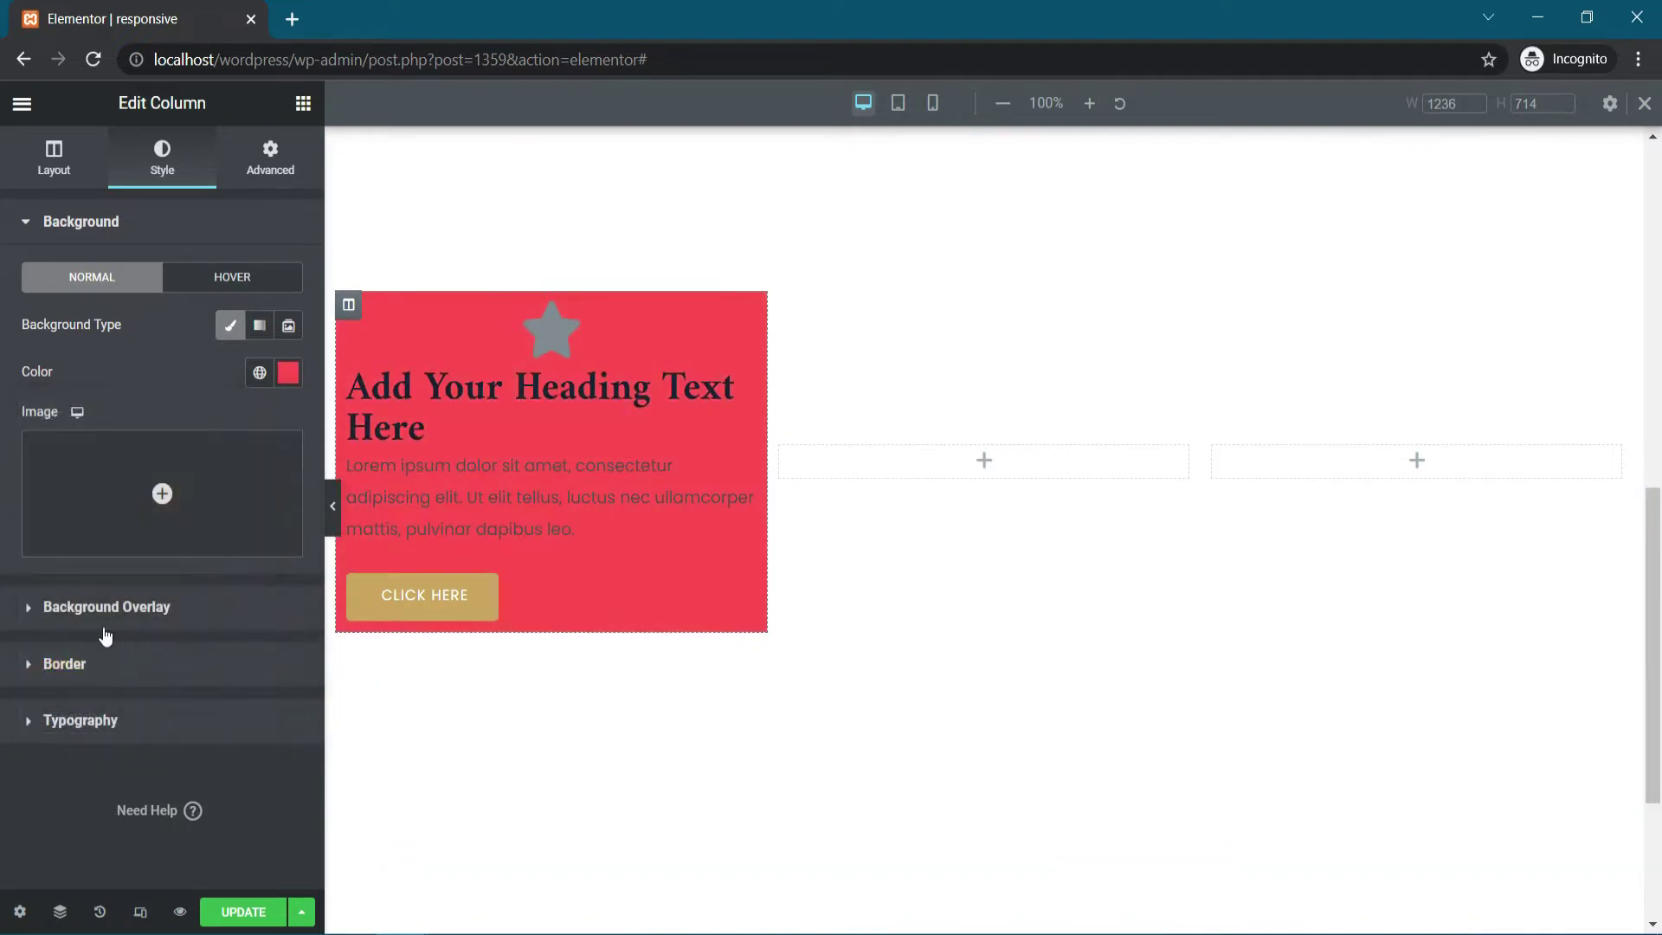
# Step: Set the column's border radius to 50 px top, 50 px right, 200 px bottom and 200 px left
pyautogui.click(64, 664)
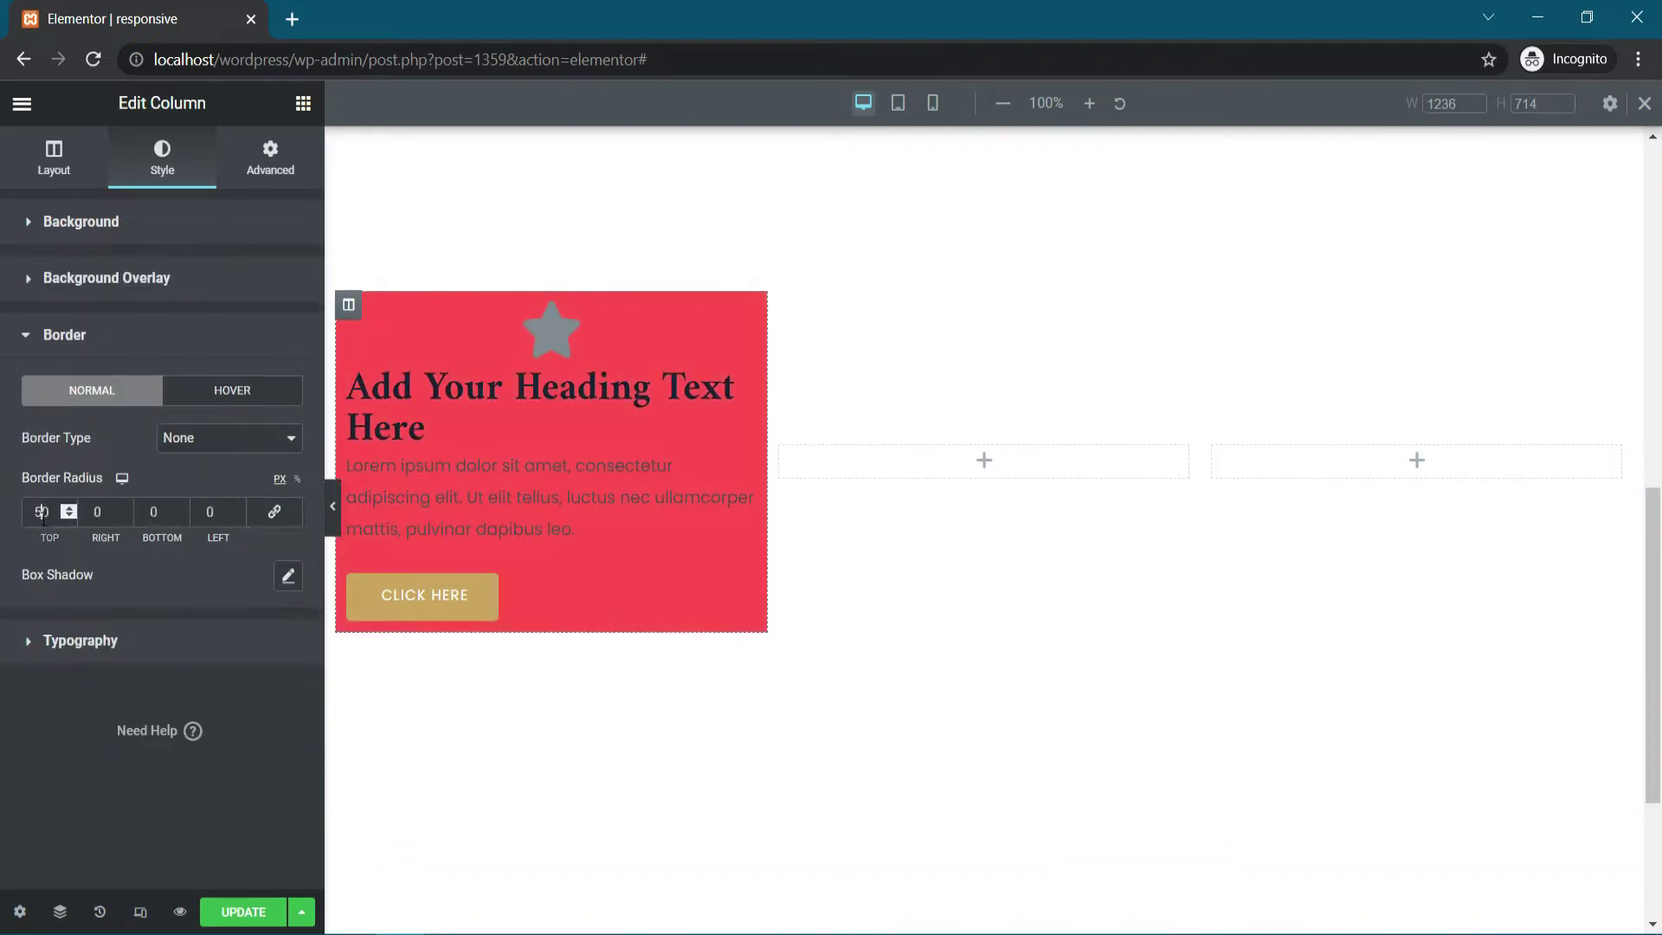
pyautogui.write('0')
pyautogui.press('Tab')
pyautogui.write('2')
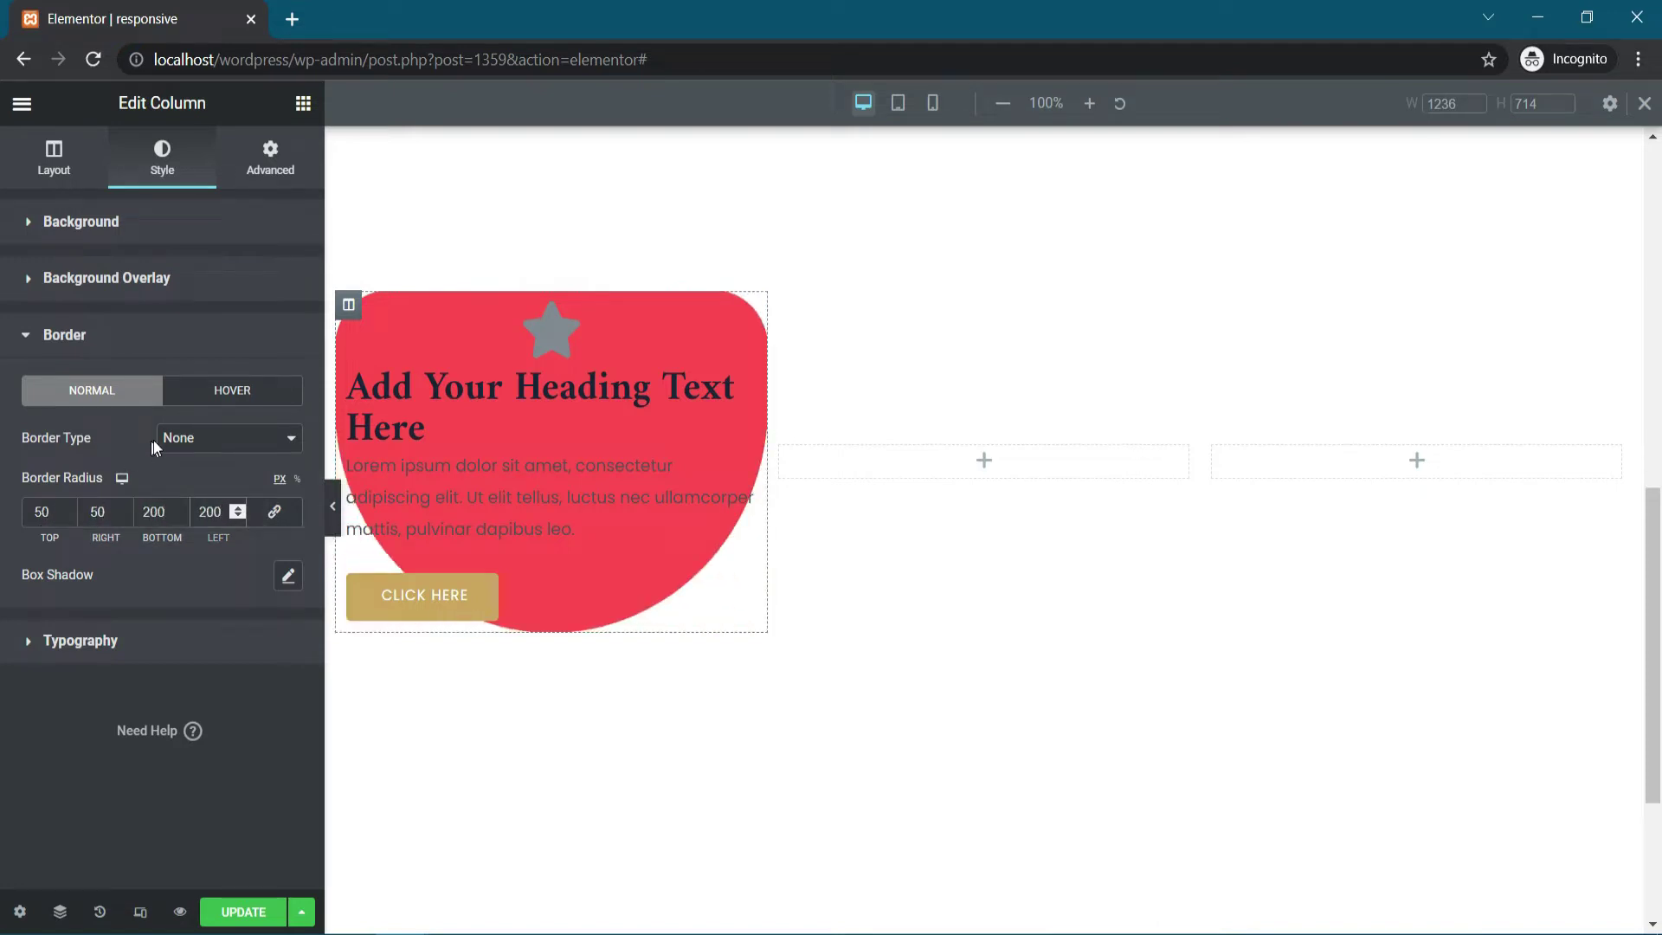
# Step: Add a solid border to the column with a bottom width of 25 and colour #CC0000
pyautogui.click(184, 439)
pyautogui.click(184, 476)
pyautogui.click(273, 510)
pyautogui.click(162, 512)
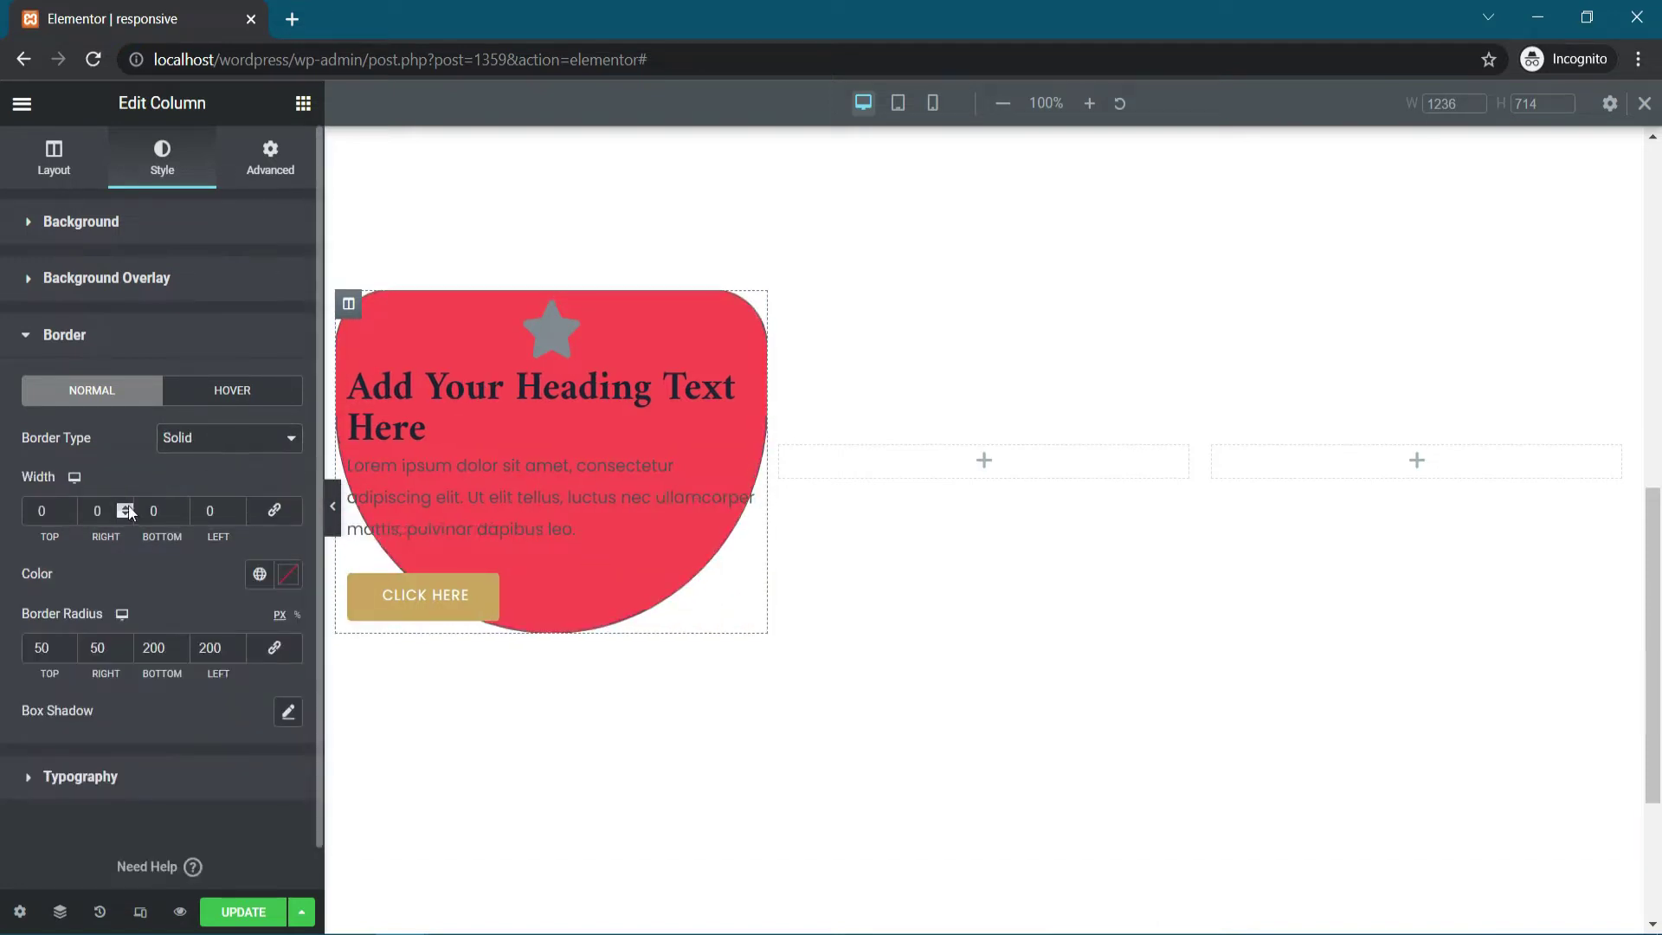
pyautogui.write('25')
pyautogui.click(287, 574)
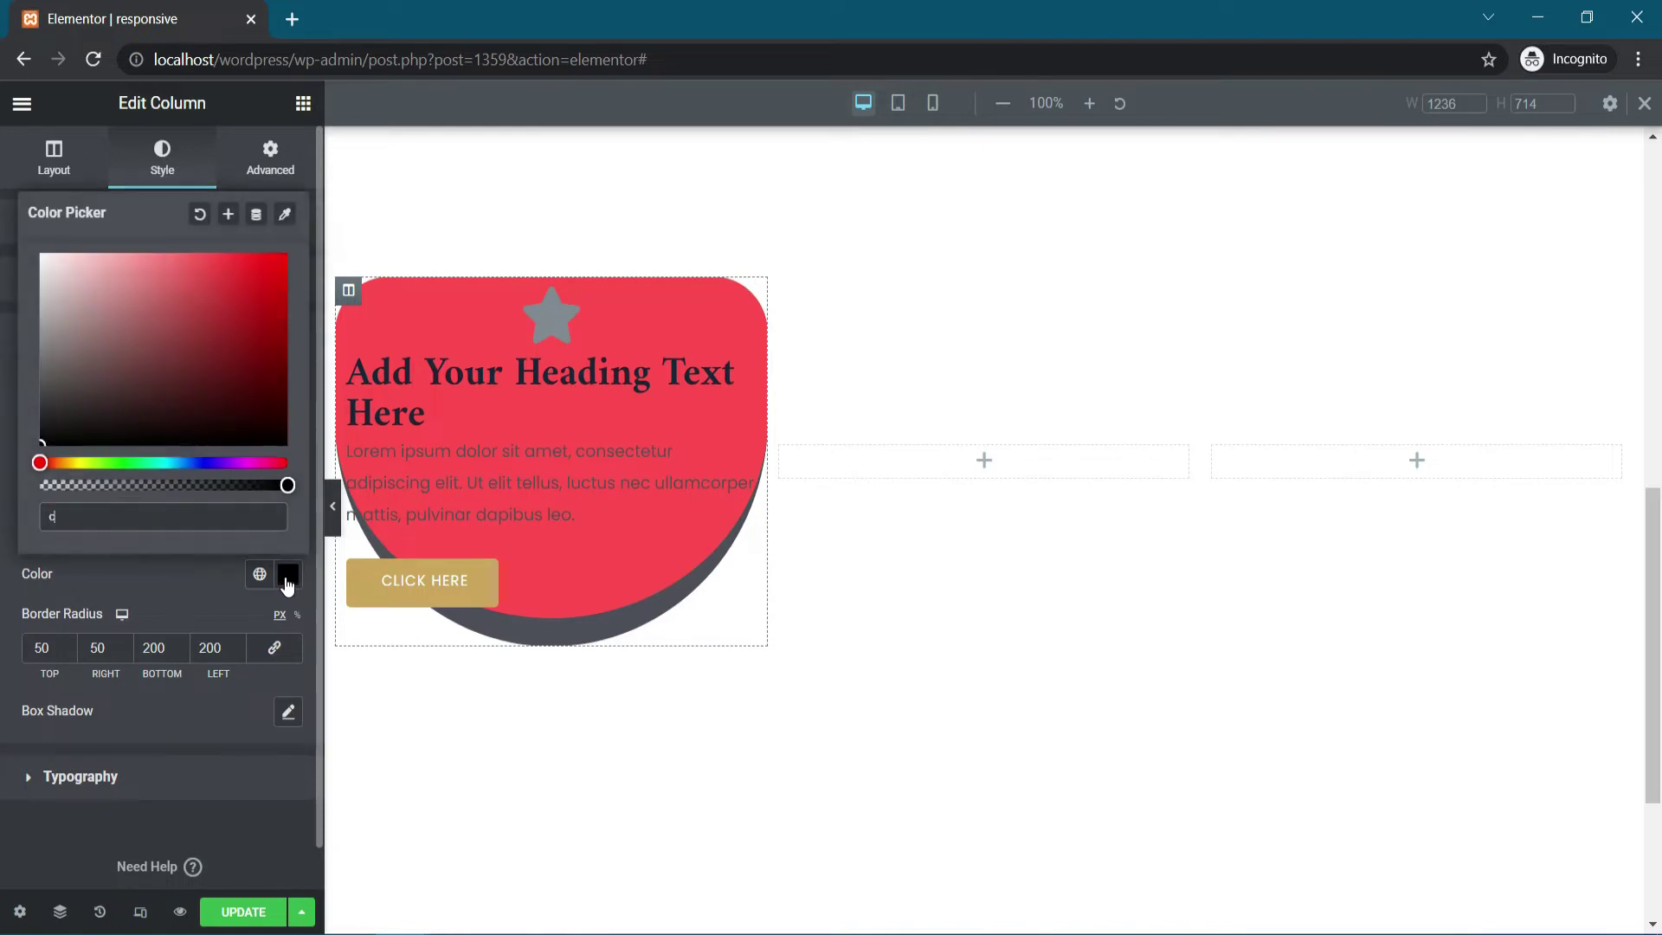
pyautogui.write('cc0000')
pyautogui.click(204, 593)
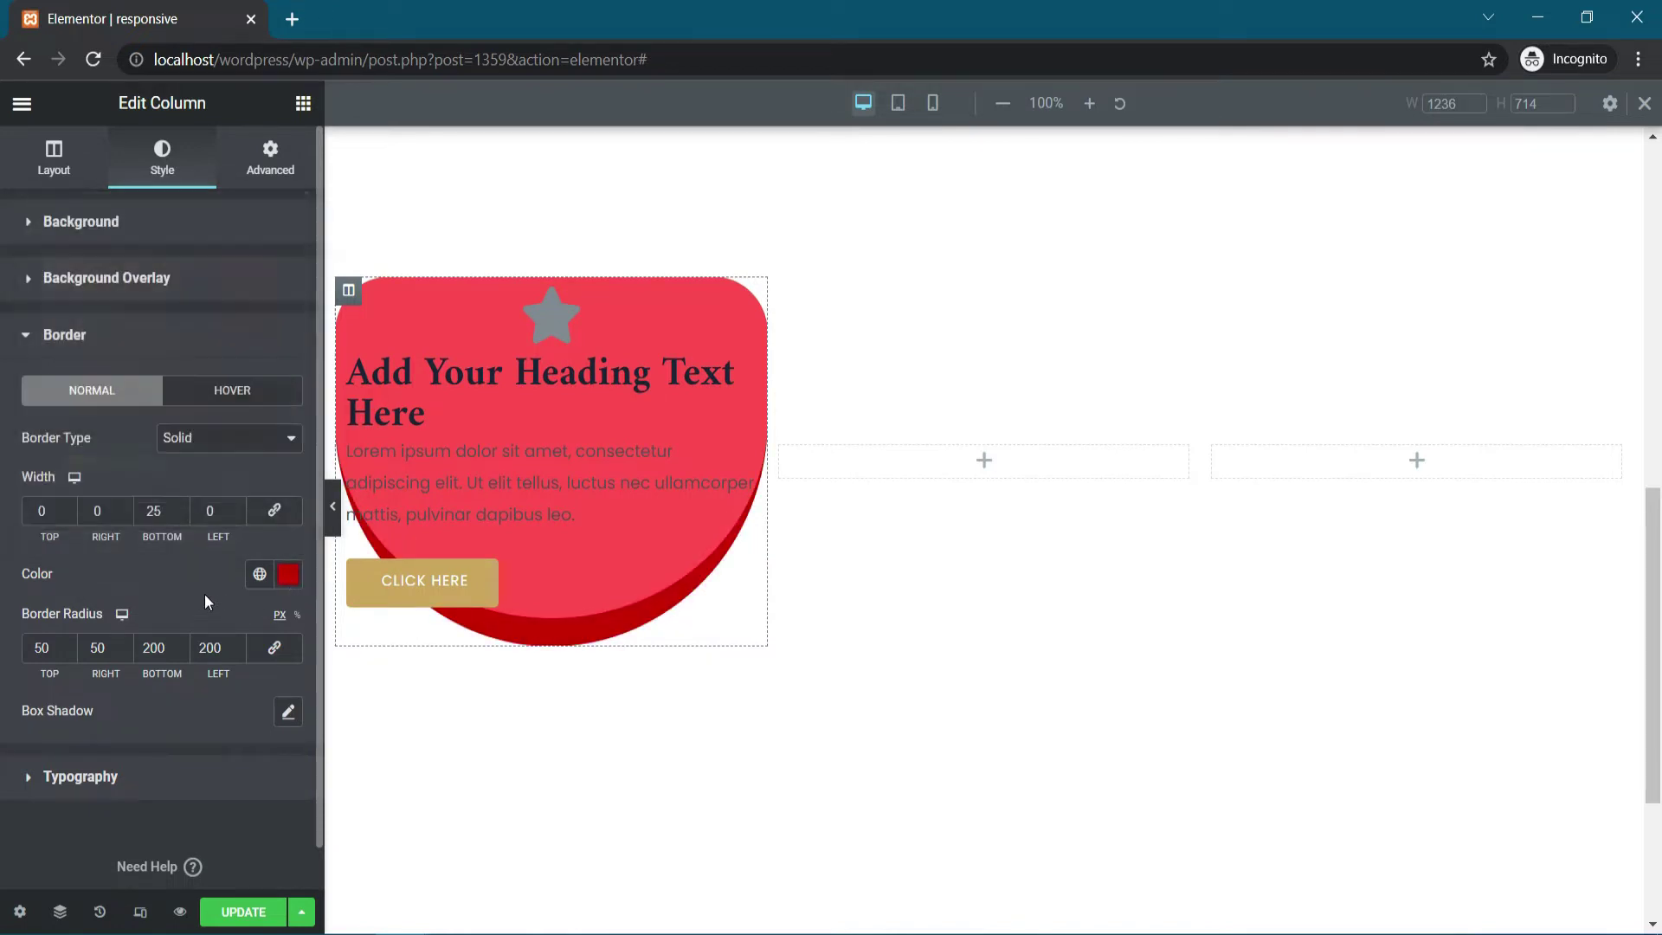
# Step: Set the icon widget's padding to 20 px on all sides and its right and left margins to 25 px
pyautogui.click(627, 306)
pyautogui.click(277, 168)
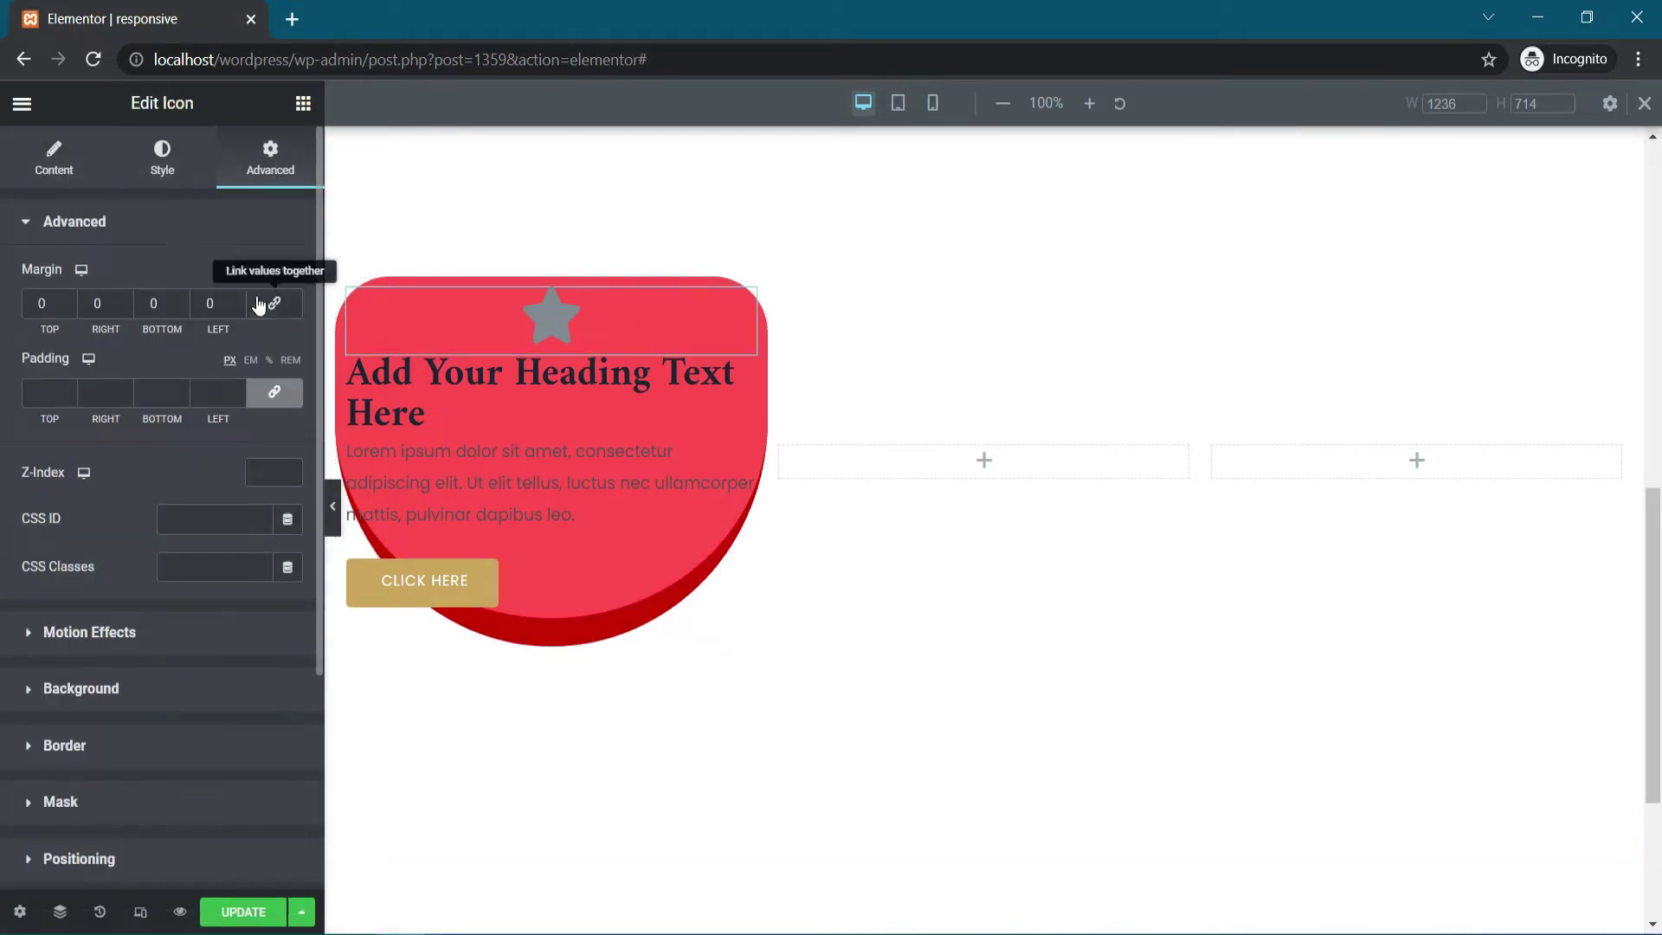
pyautogui.click(269, 393)
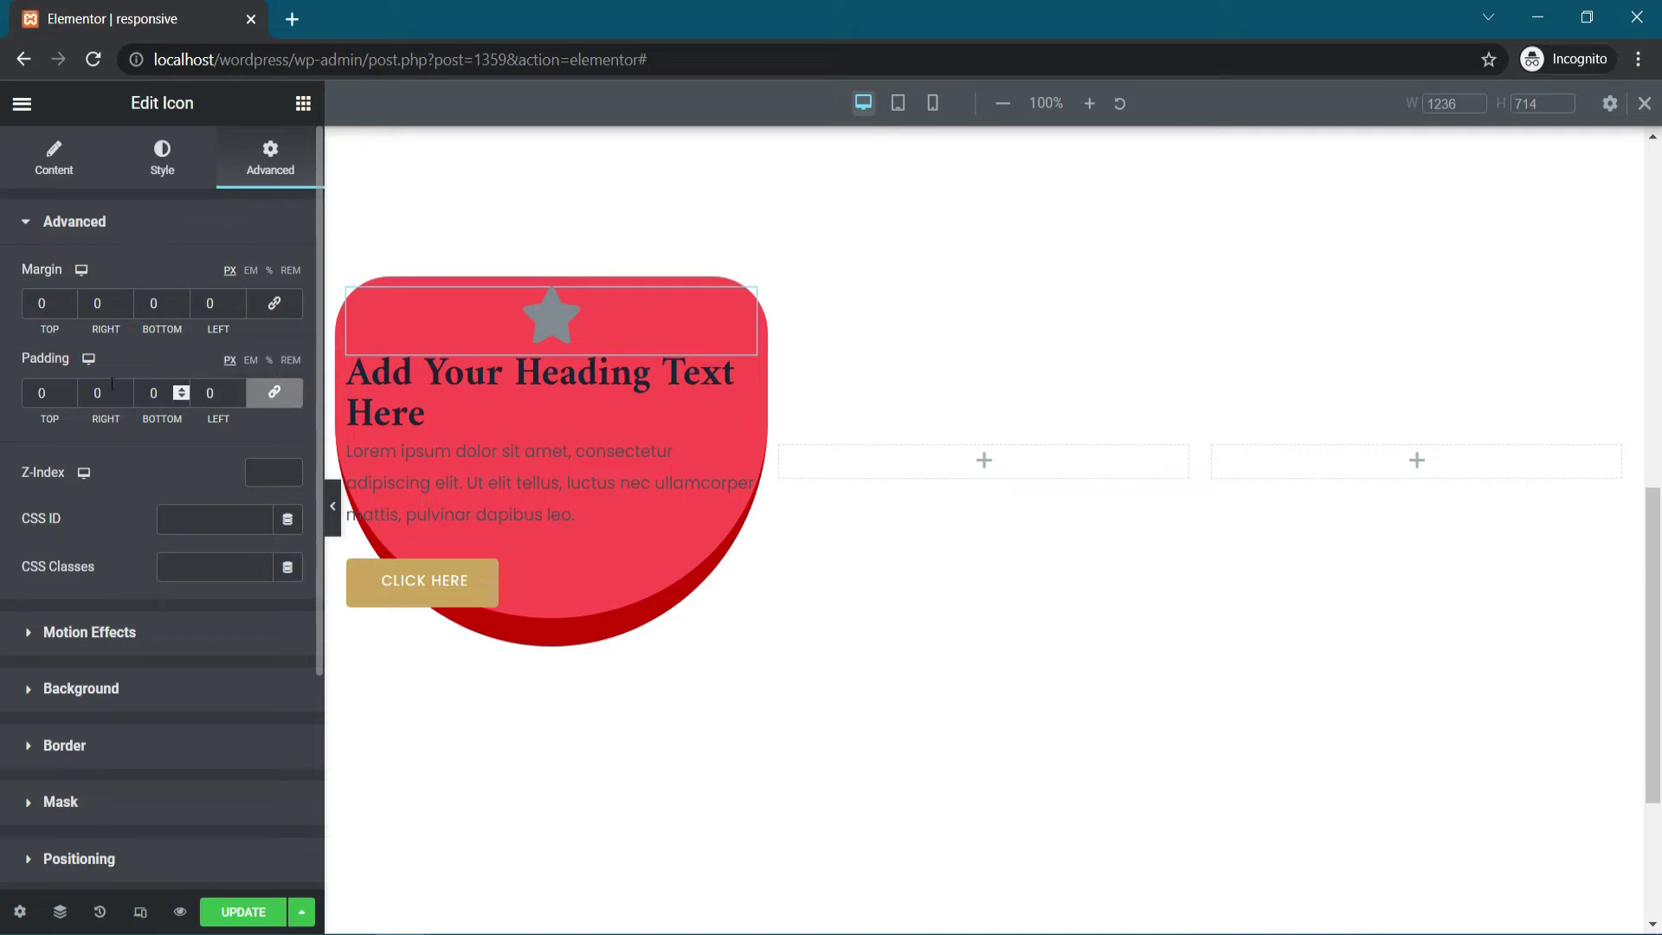
pyautogui.write('25')
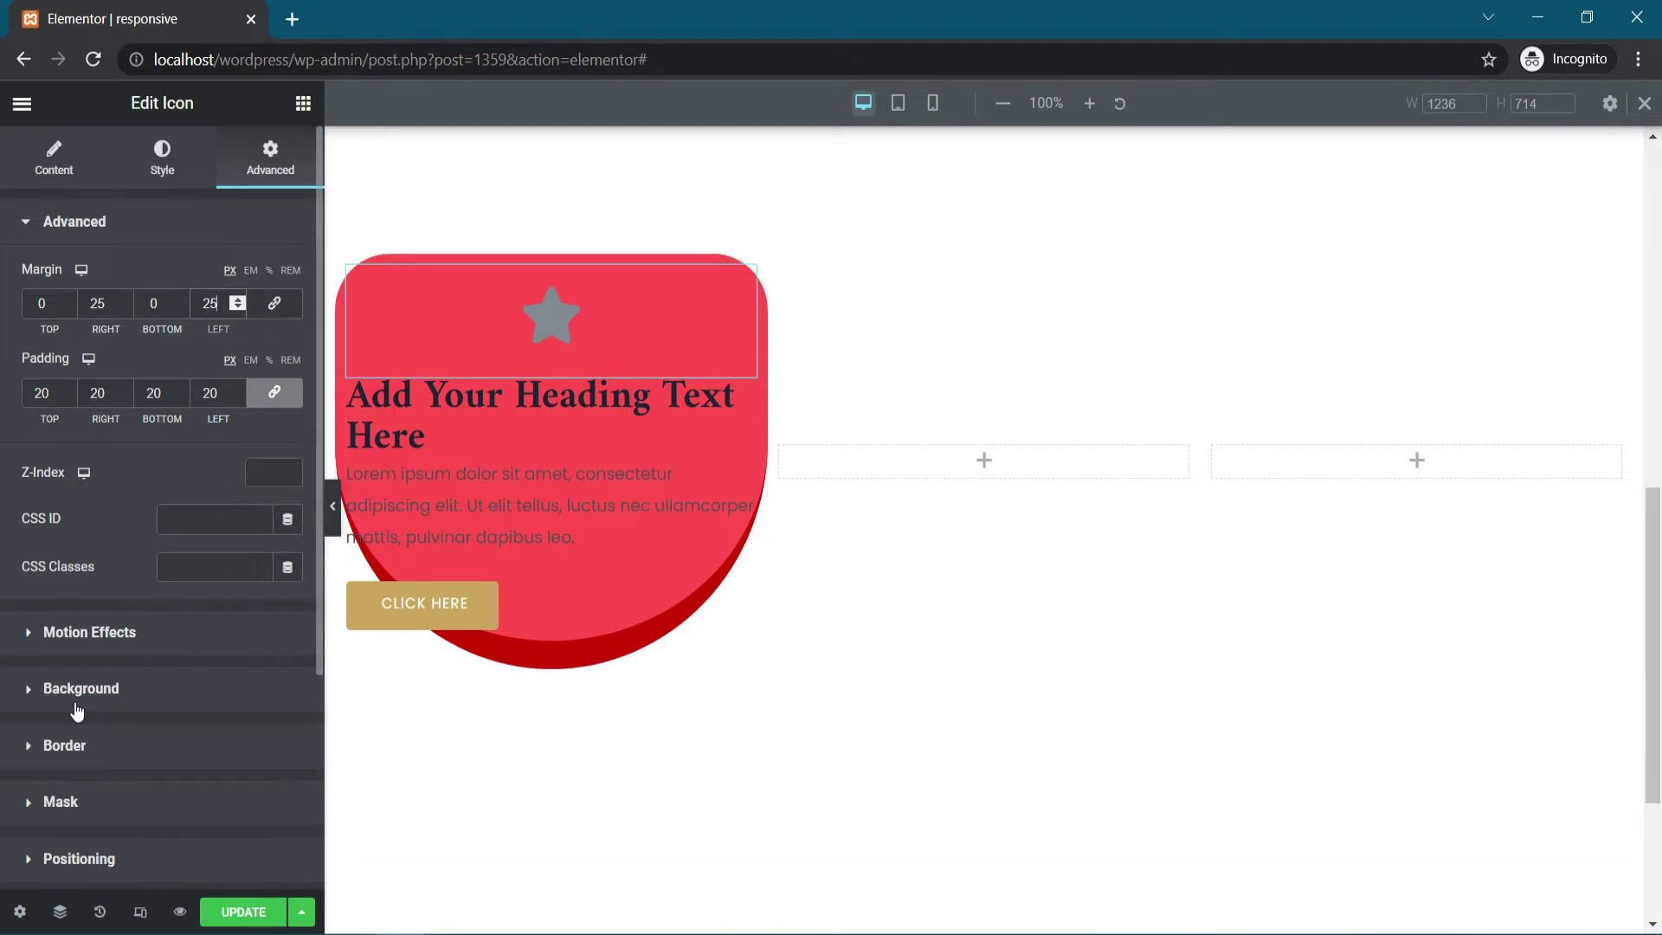
# Step: Give the icon widget a classic white background matching the main section's background
pyautogui.click(215, 688)
pyautogui.click(259, 438)
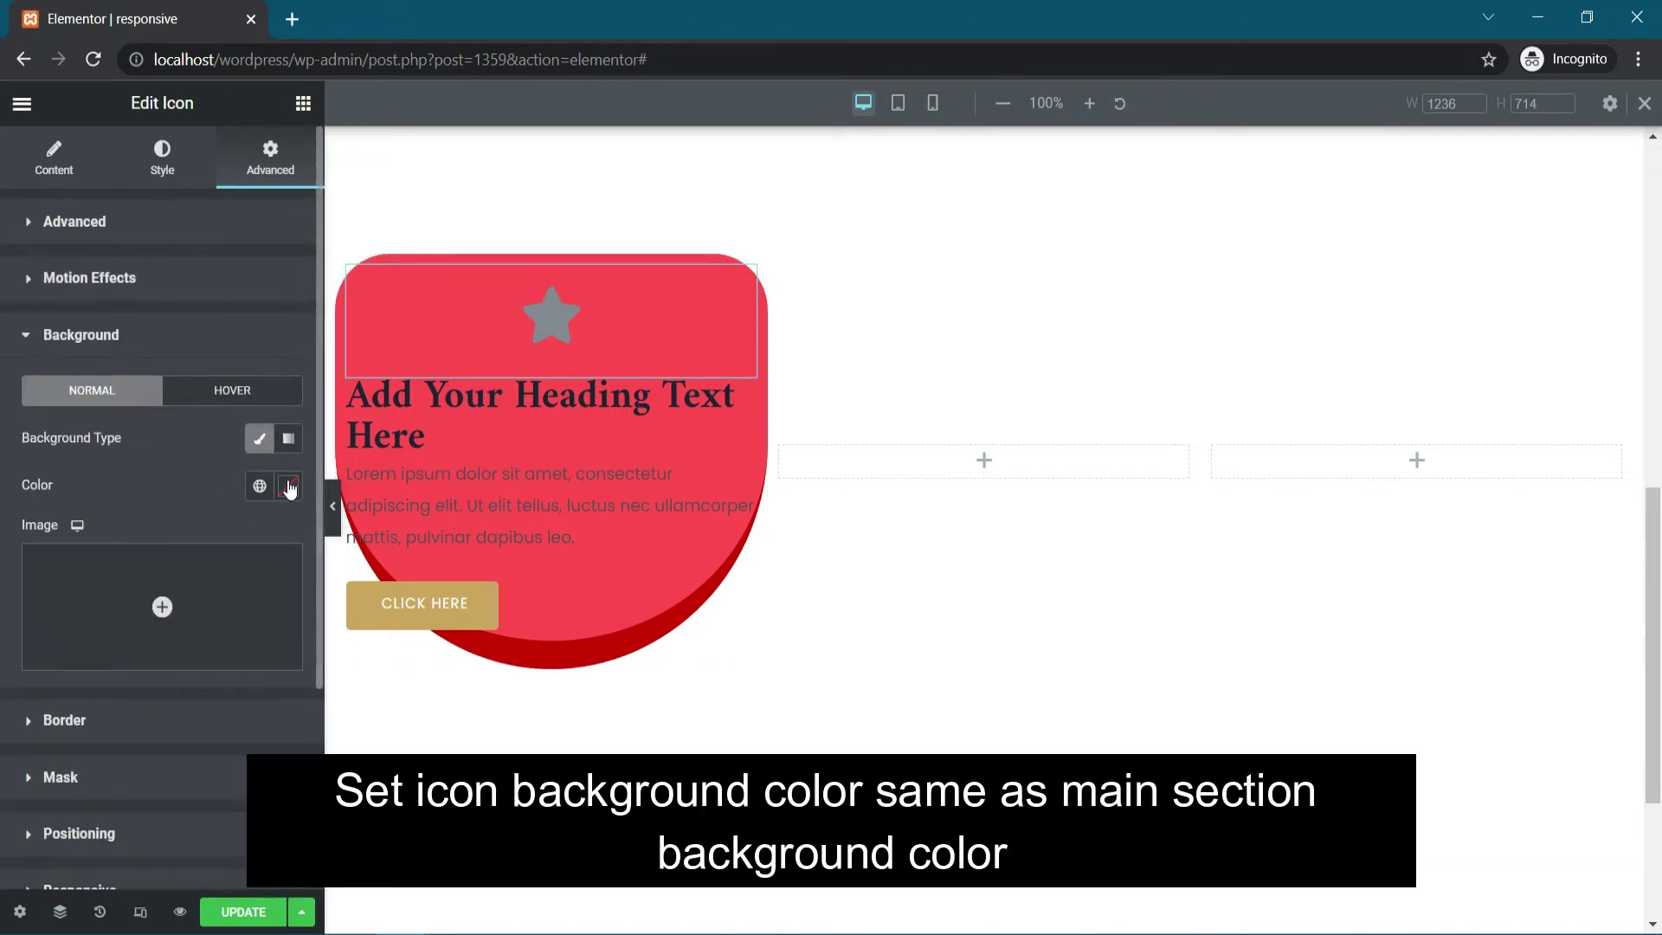
pyautogui.click(288, 486)
pyautogui.click(98, 483)
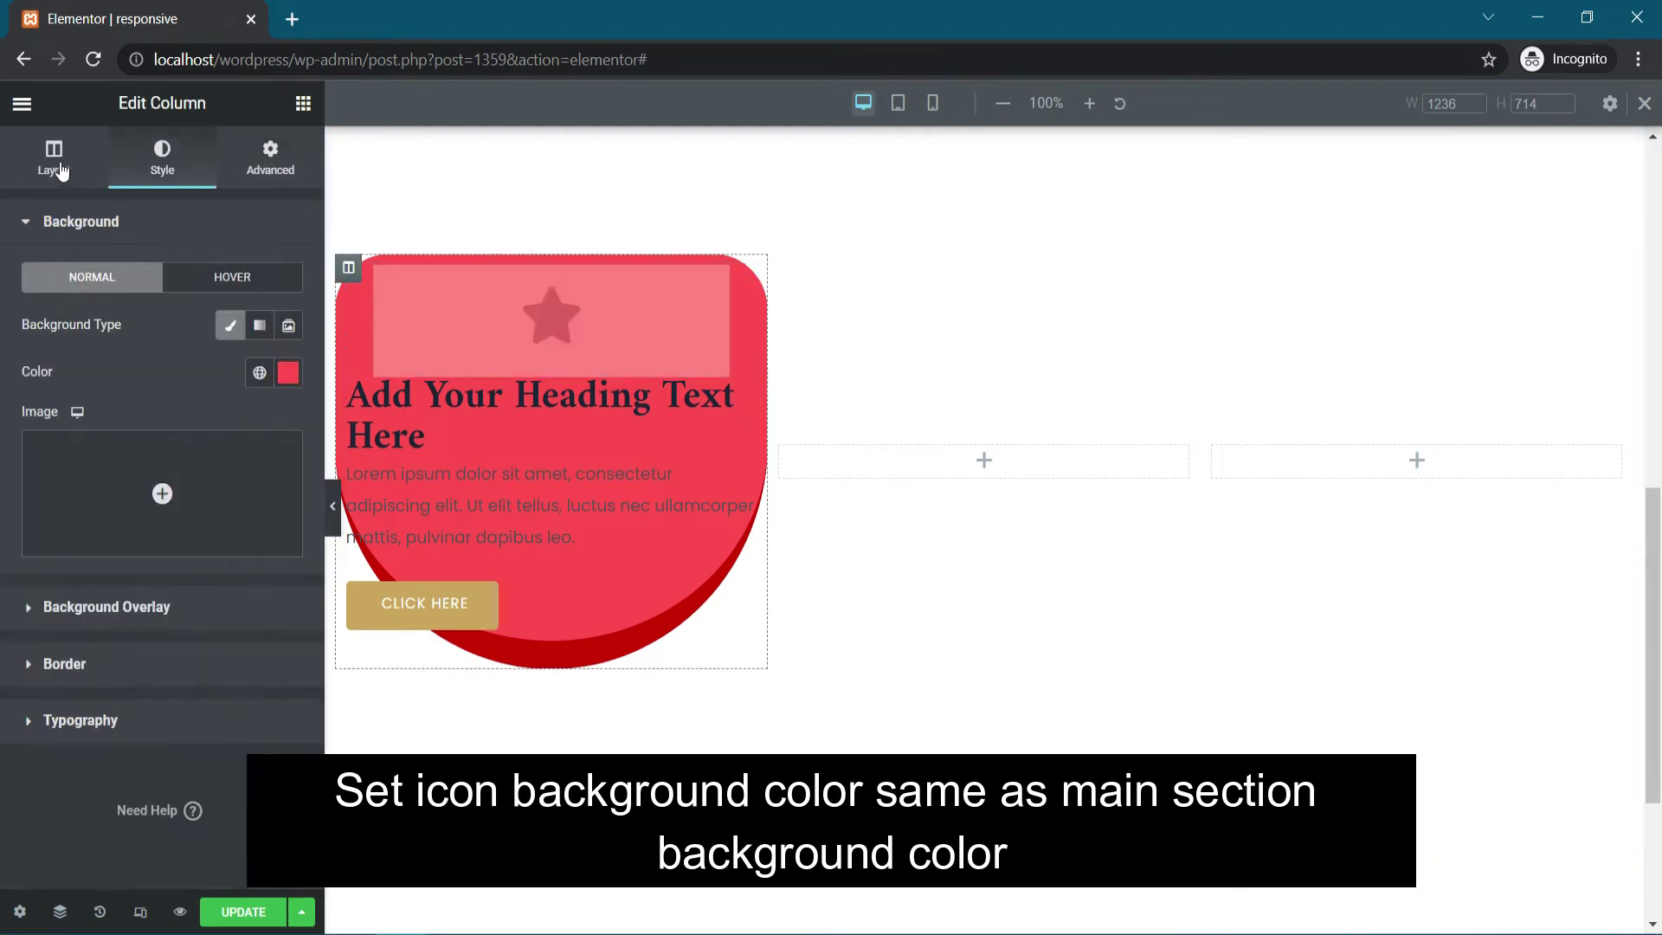
# Step: Set the column's padding to 0 px on all sides and unlink its margin values
pyautogui.click(54, 161)
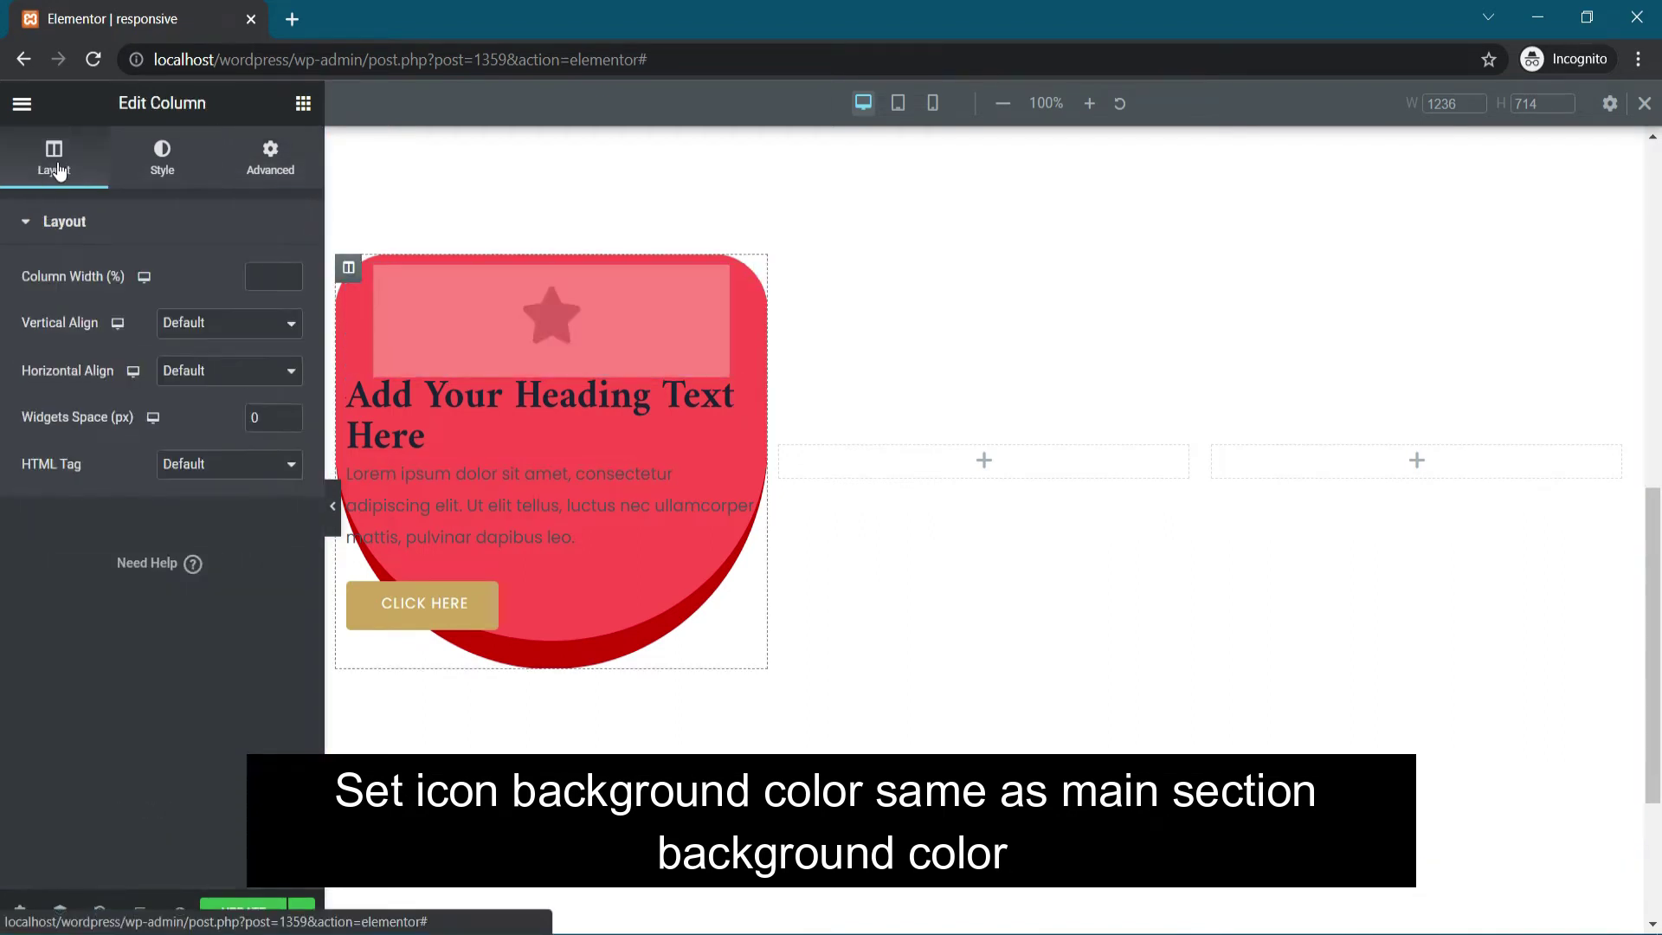
pyautogui.click(270, 161)
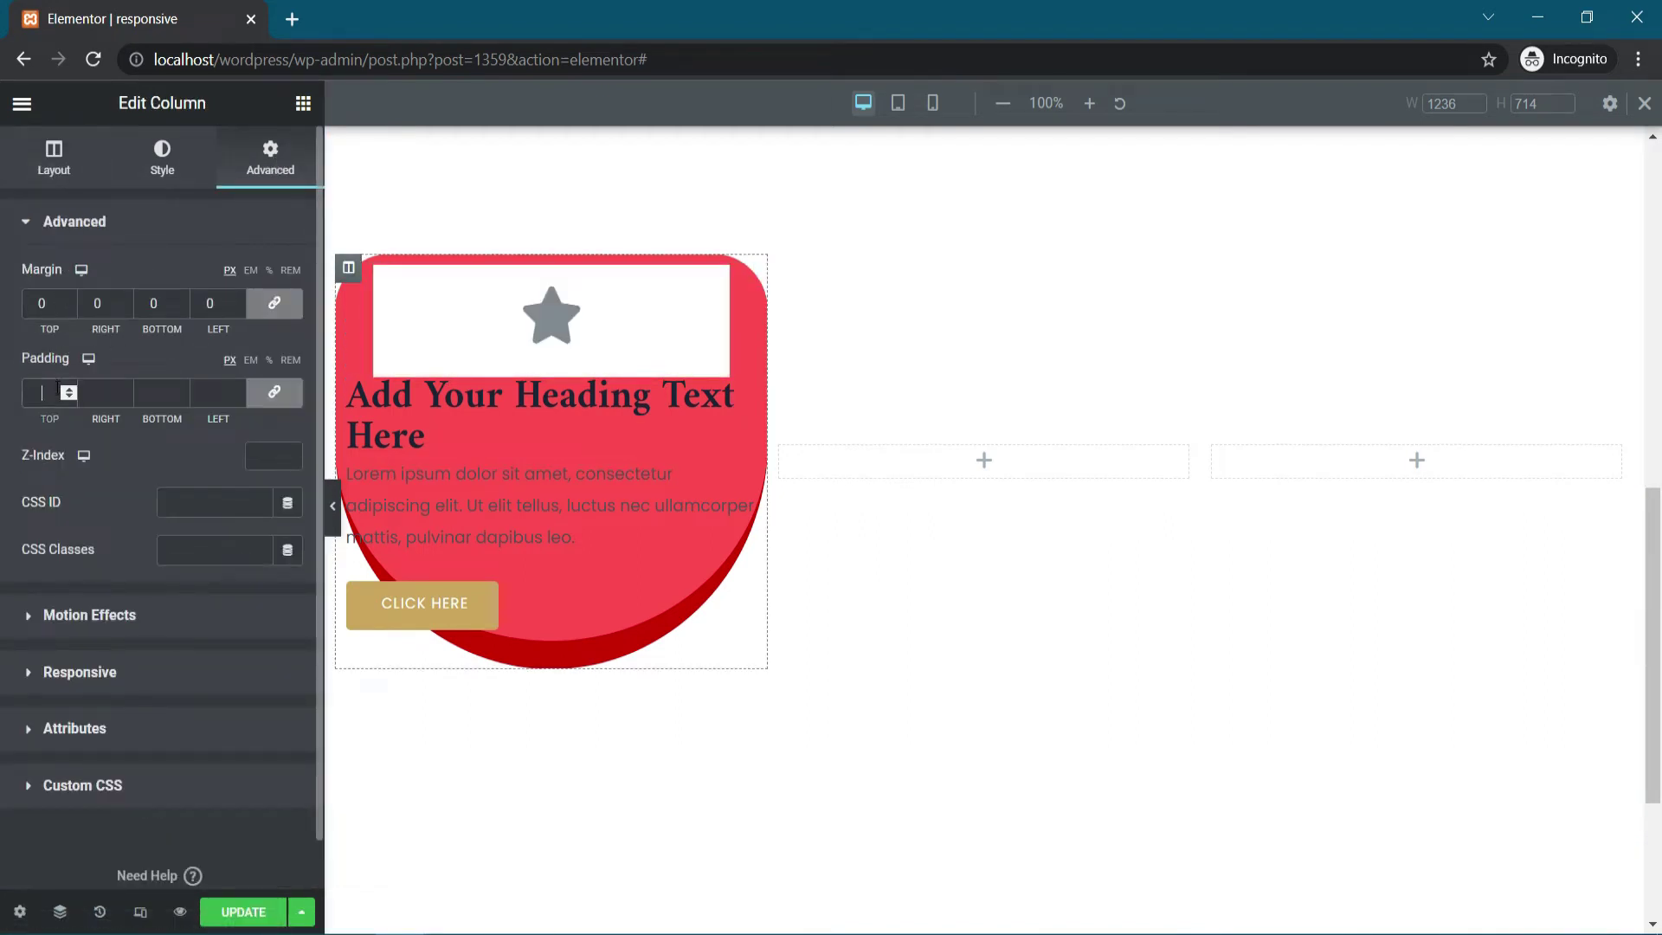
pyautogui.write('0')
pyautogui.click(283, 305)
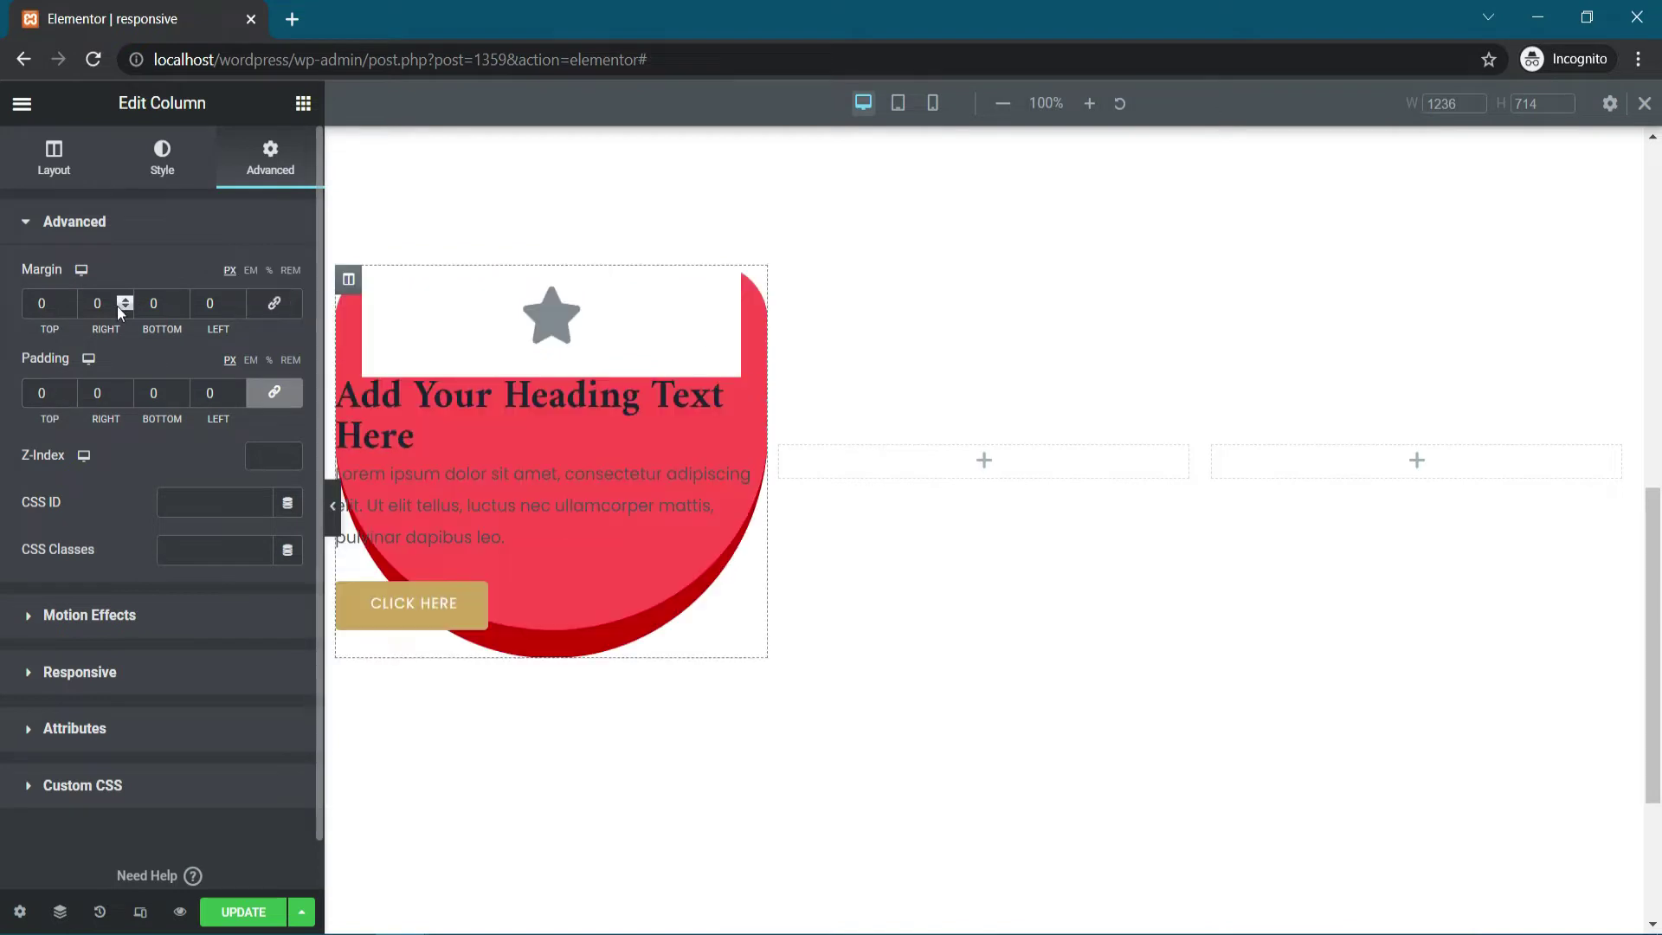
# Step: Replace the star in the icon widget with the Subway icon from the icon library
pyautogui.click(615, 324)
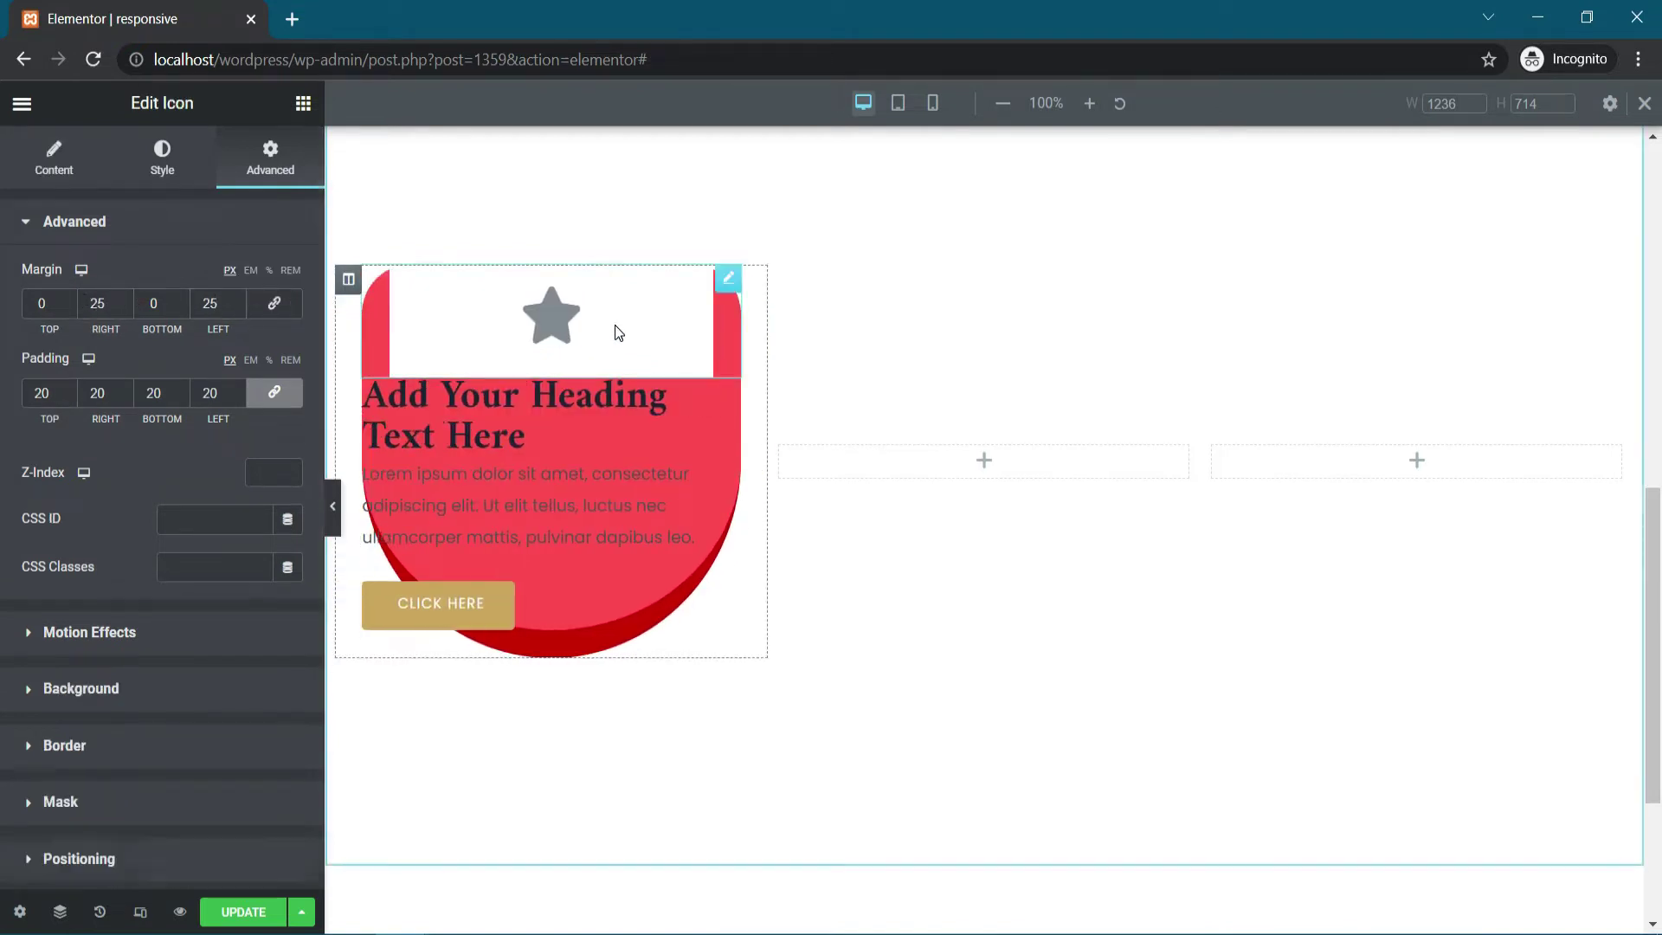
pyautogui.click(54, 160)
pyautogui.click(162, 351)
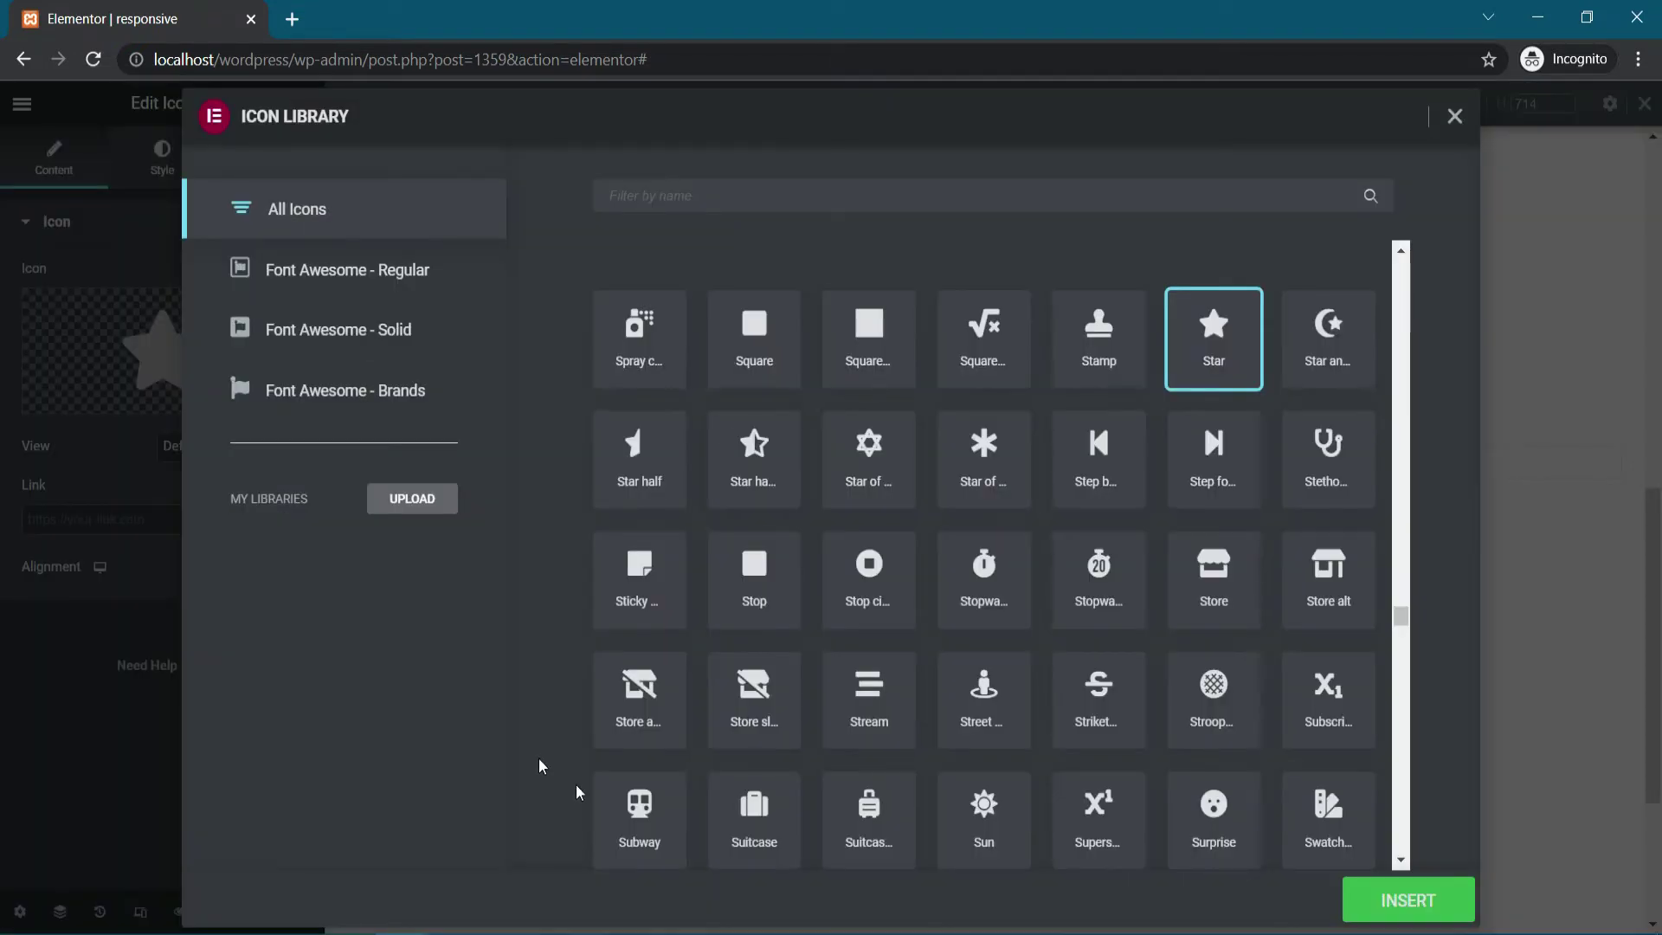
pyautogui.click(1358, 896)
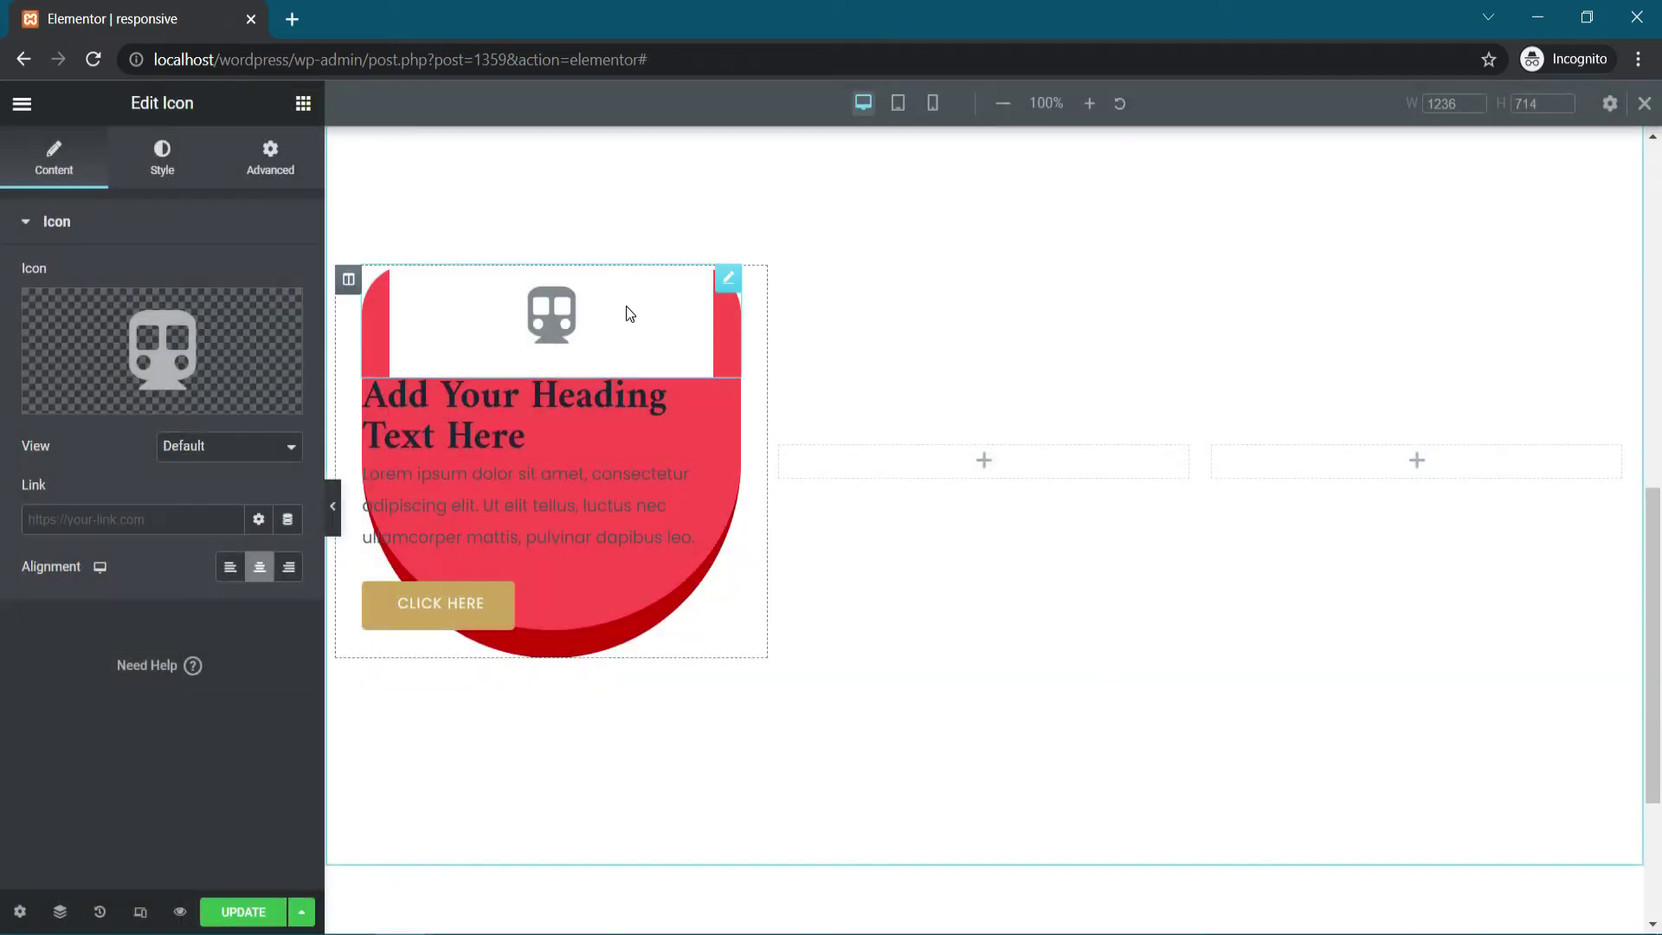
# Step: Set the subway icon's size to 125 and its primary colour to #CC0000
pyautogui.click(161, 150)
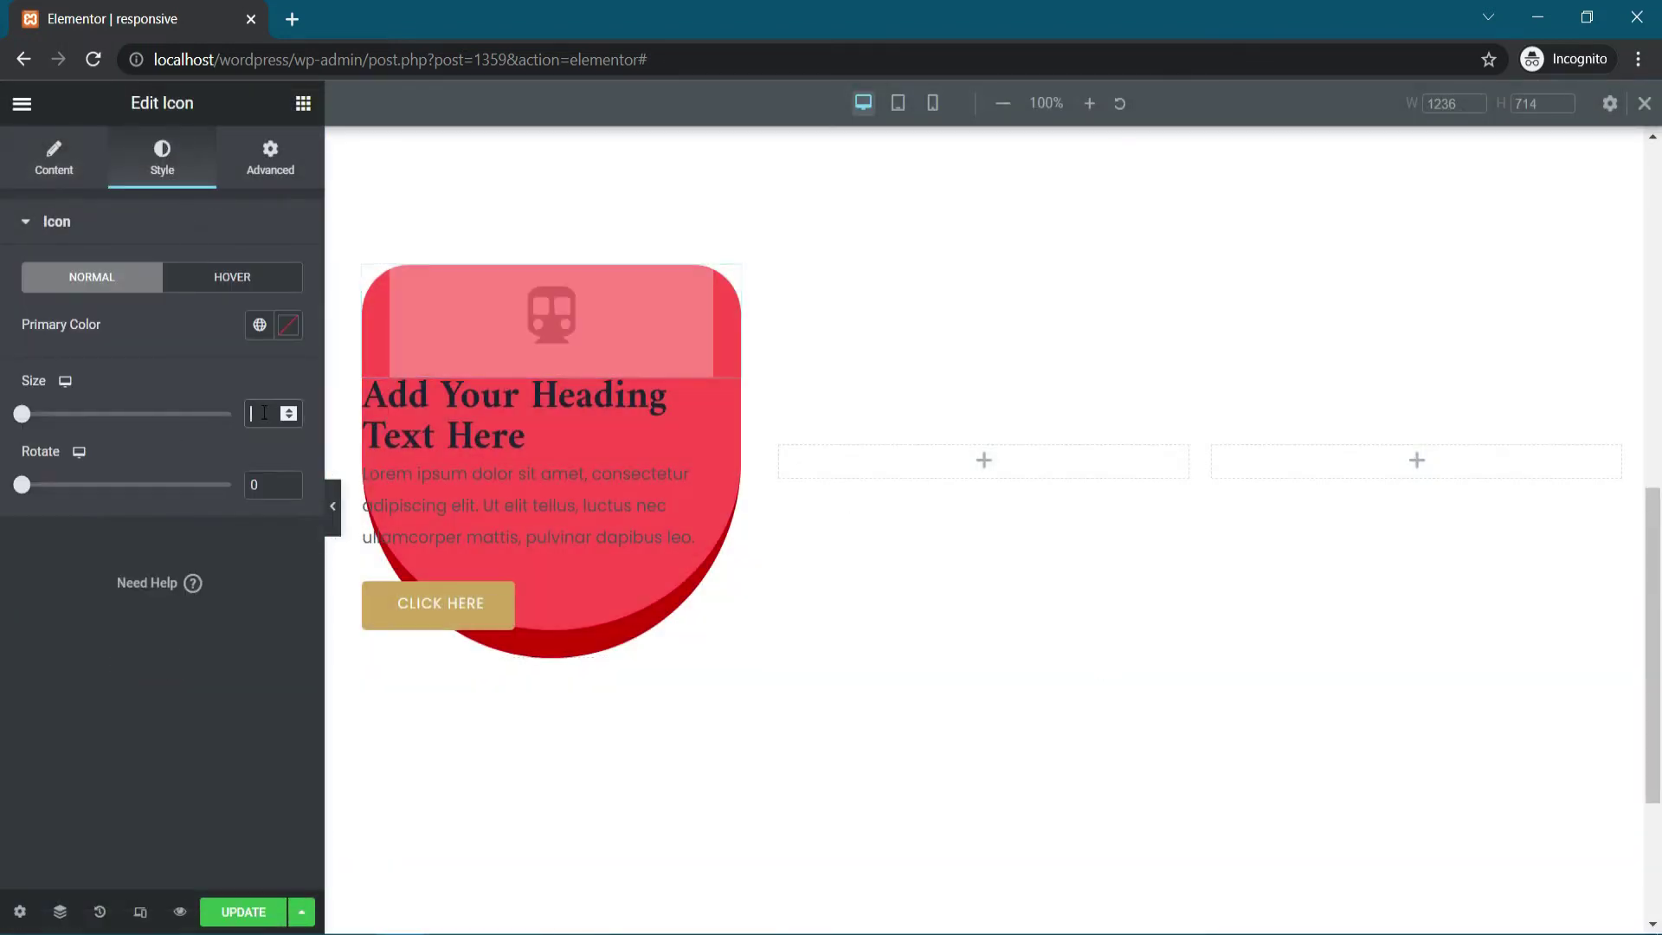
pyautogui.write('125')
pyautogui.click(288, 326)
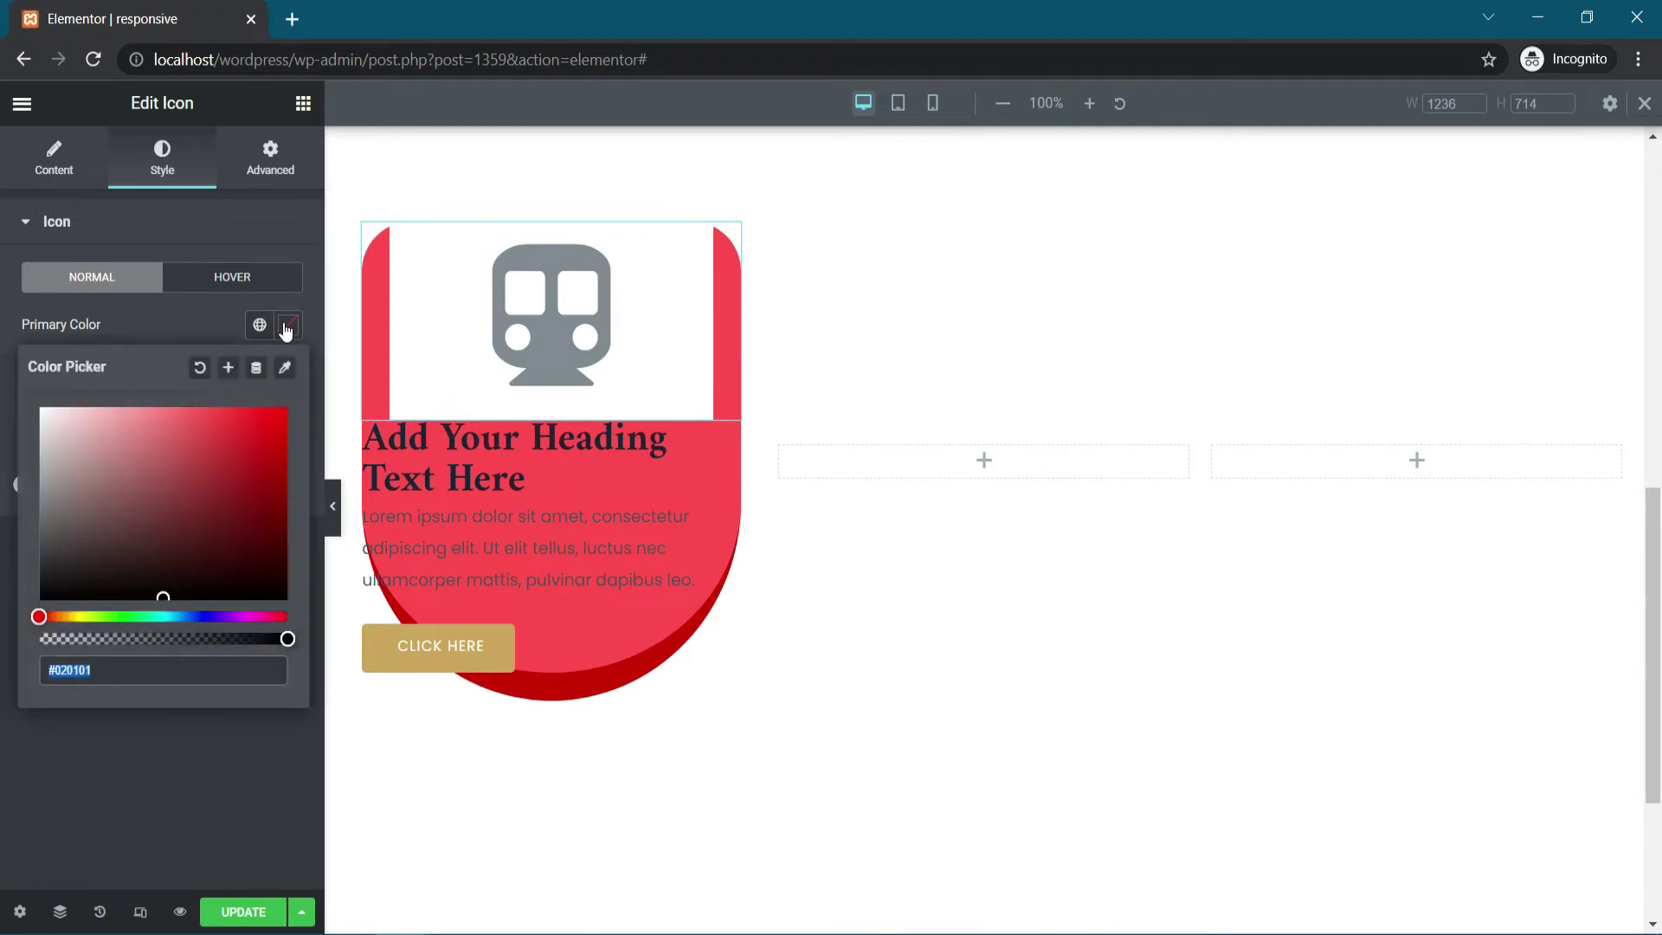
pyautogui.write('cc0000')
pyautogui.click(204, 322)
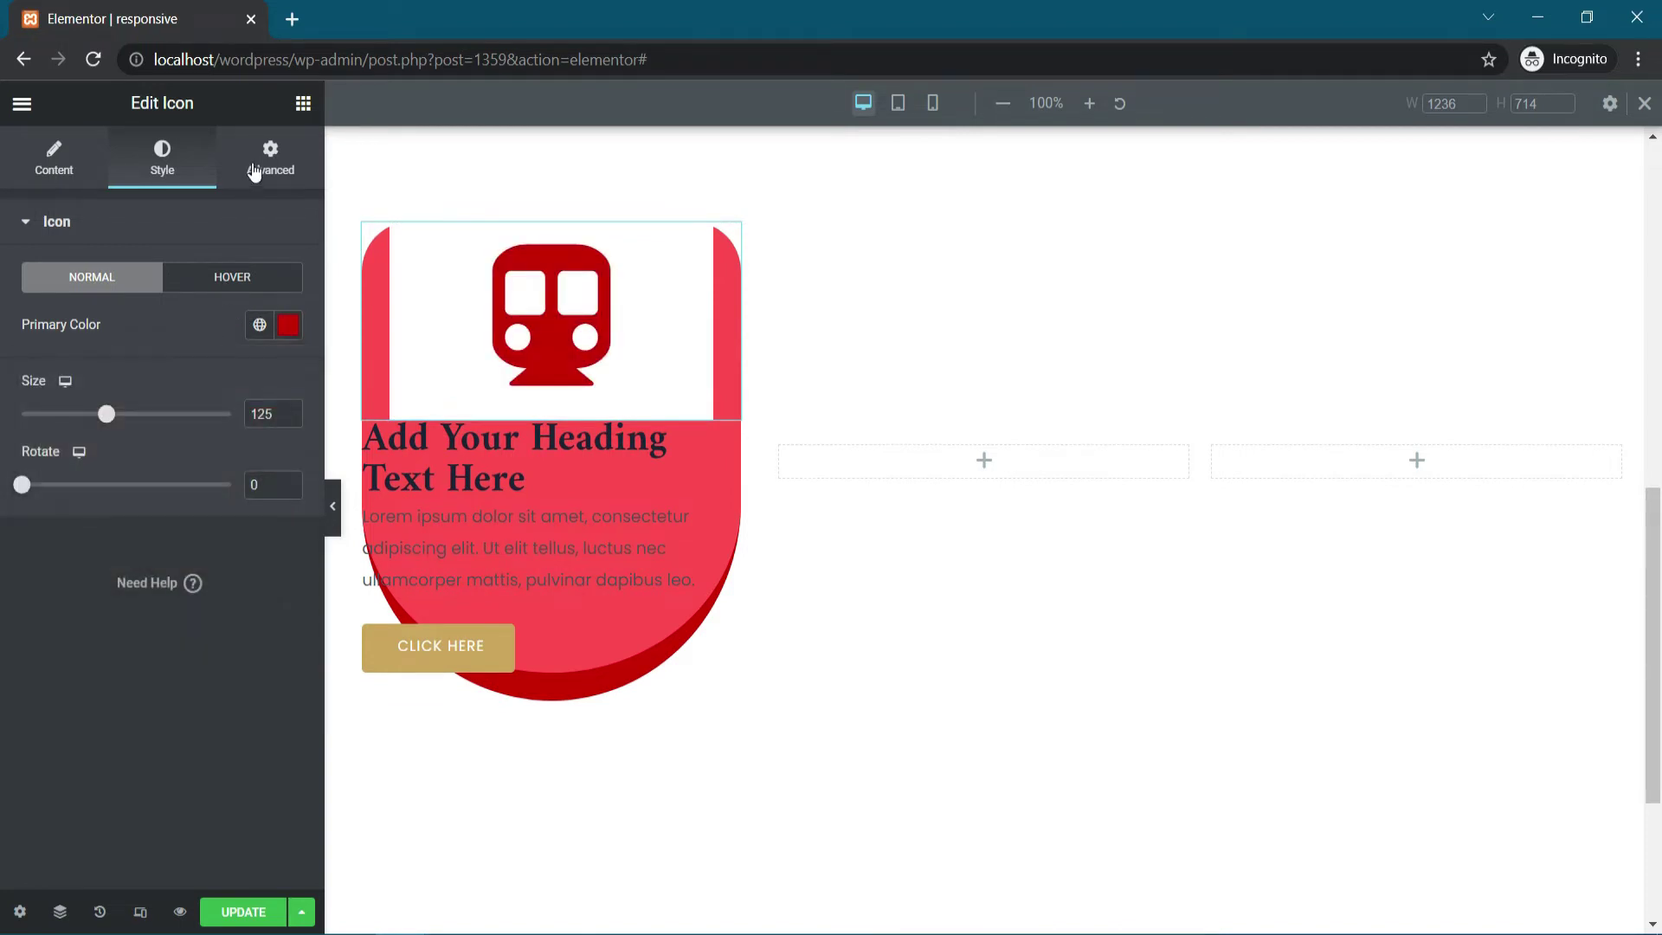
# Step: Try right and left margins of 20 px on the icon widget
pyautogui.click(255, 173)
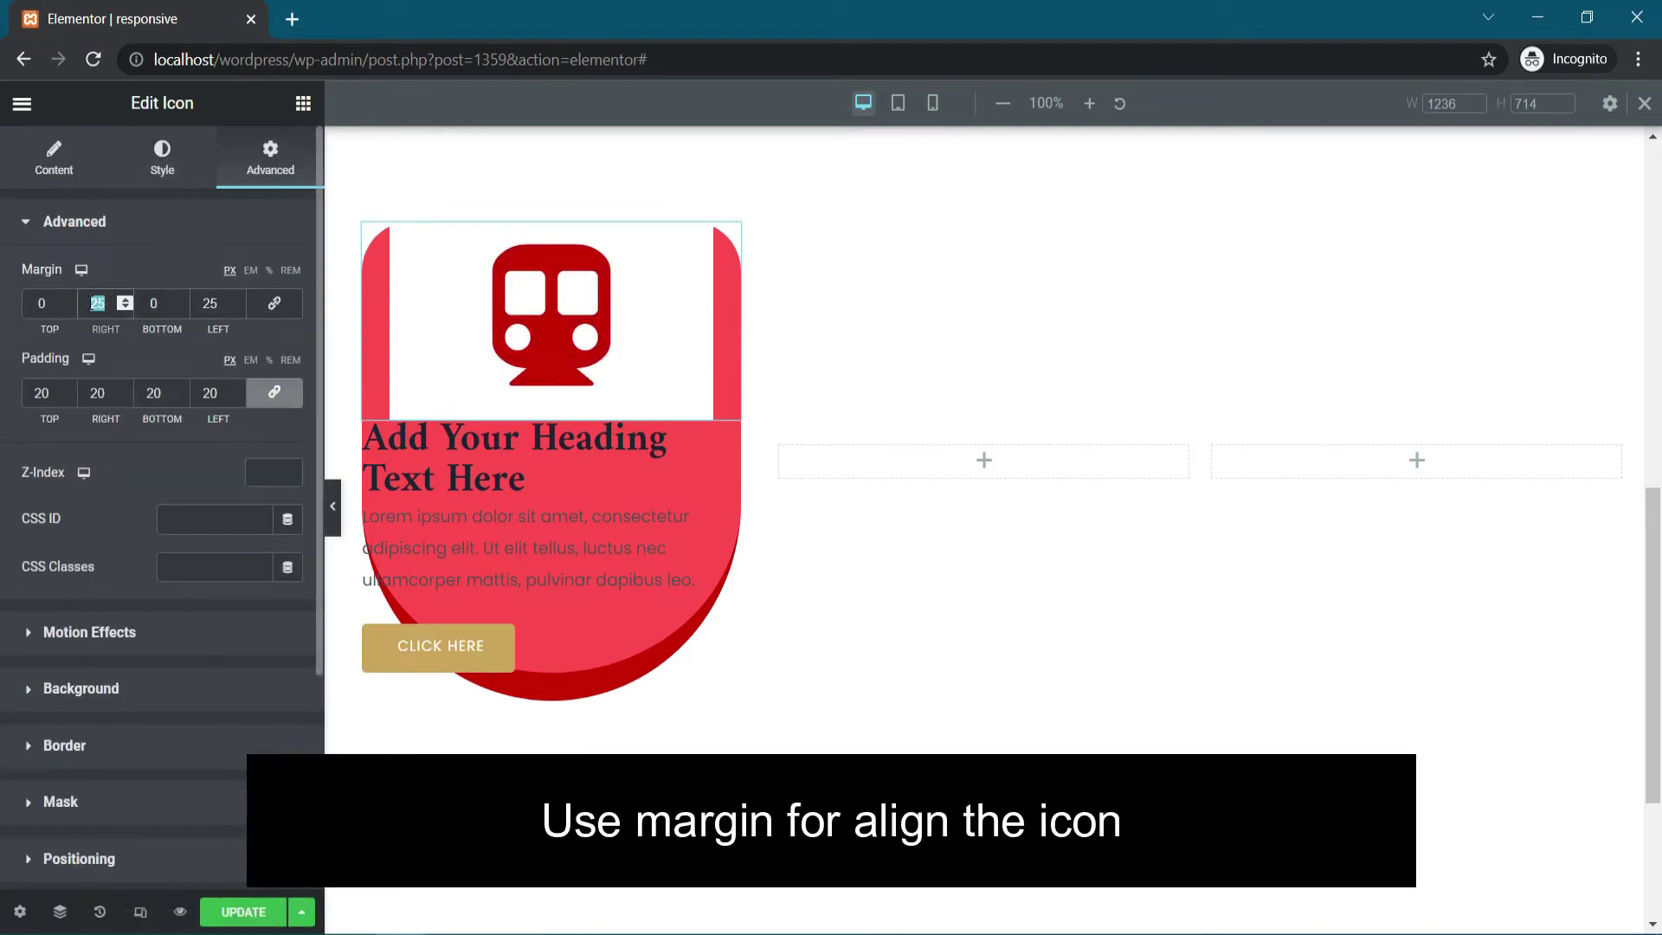
pyautogui.write('20')
pyautogui.press('Tab')
pyautogui.press('Tab')
pyautogui.write('20')
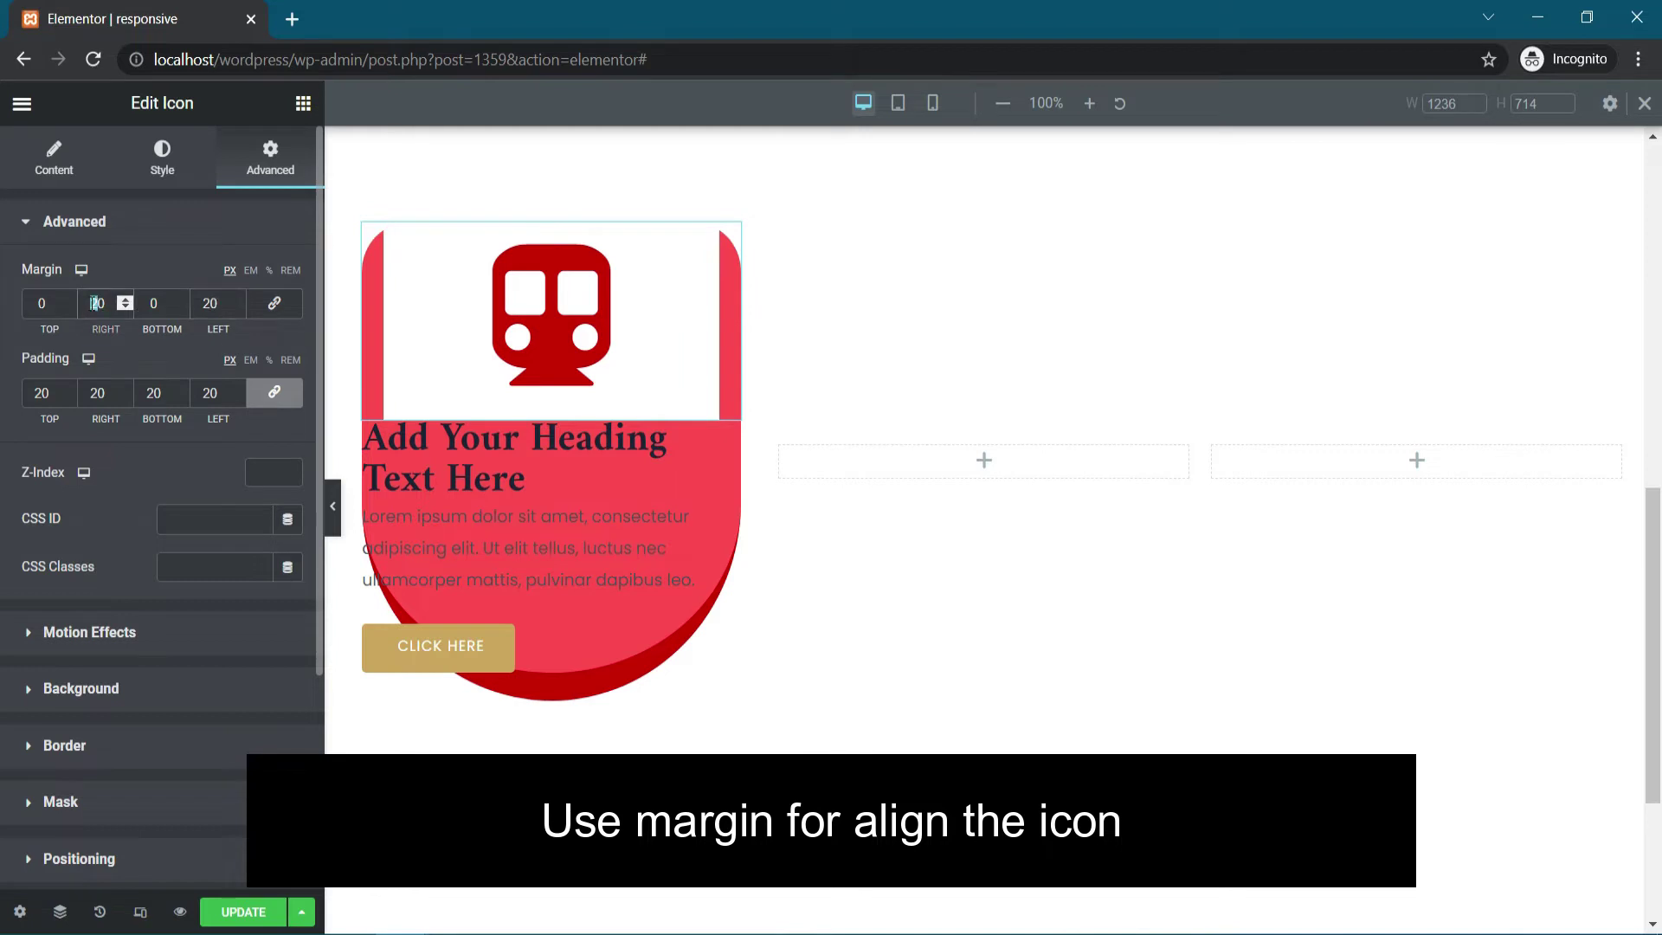
# Step: Restore the icon widget's right and left margins to 25 px
pyautogui.write('25')
pyautogui.press('Tab')
pyautogui.press('Tab')
pyautogui.write('25')
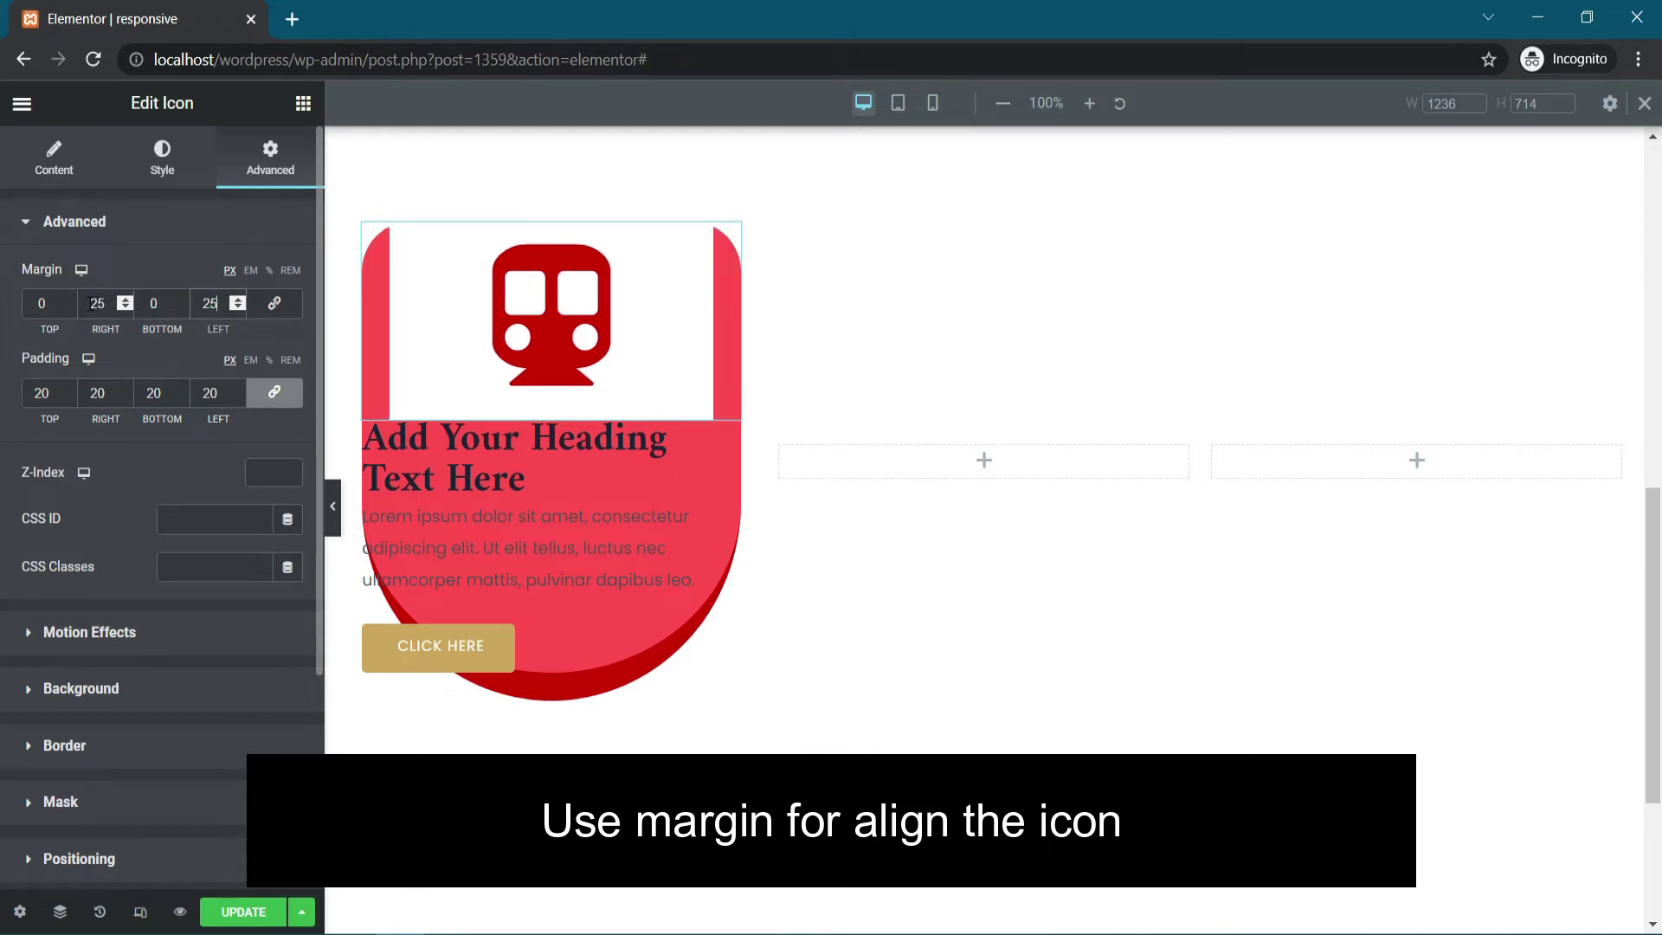
# Step: Add a solid border to the icon widget with a bottom width of 20 and colour #CC0000
pyautogui.click(165, 176)
pyautogui.click(248, 169)
pyautogui.click(110, 733)
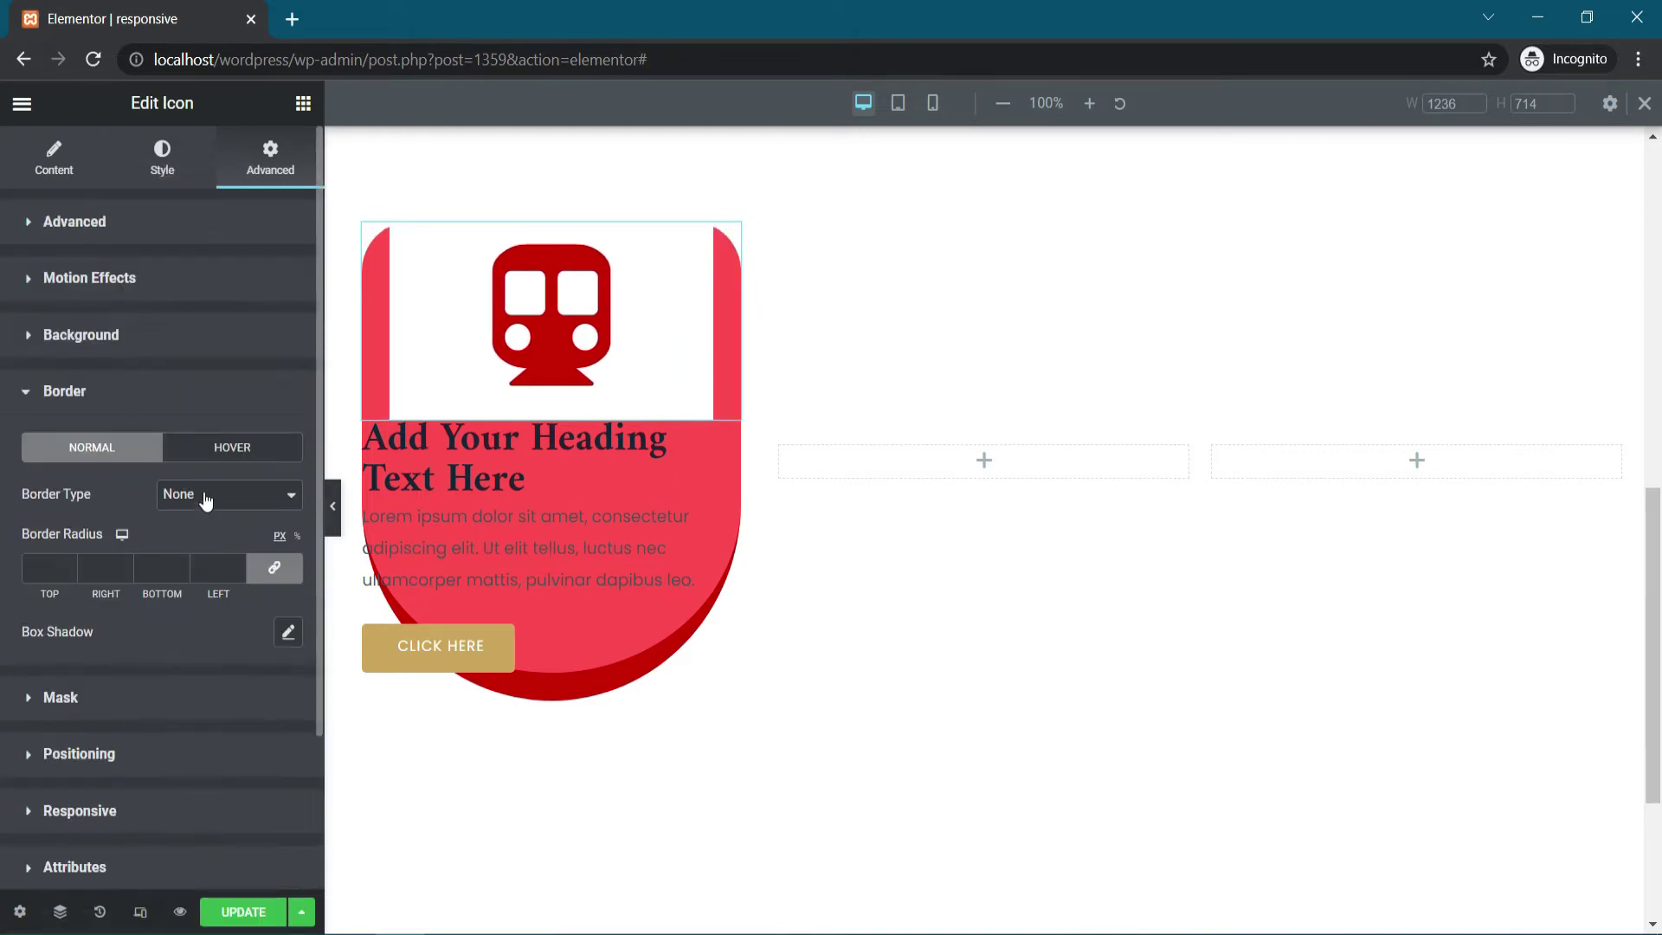
pyautogui.click(230, 493)
pyautogui.click(205, 539)
pyautogui.click(259, 574)
pyautogui.doubleClick(165, 567)
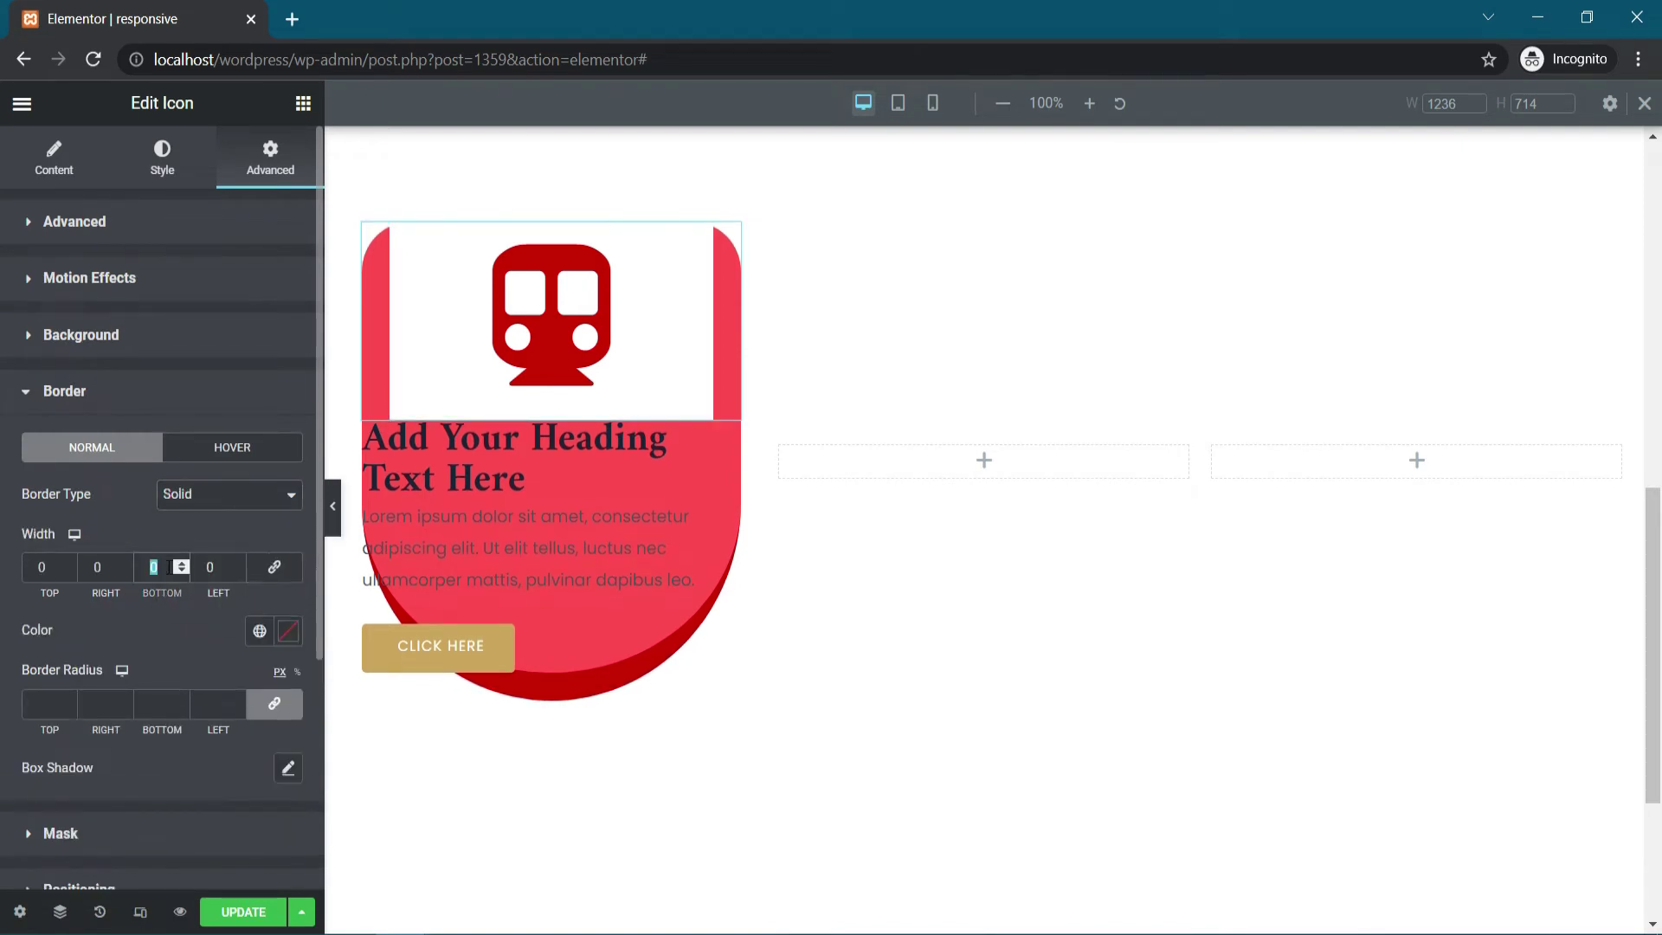
pyautogui.write('20')
pyautogui.click(289, 635)
pyautogui.write('cc0000')
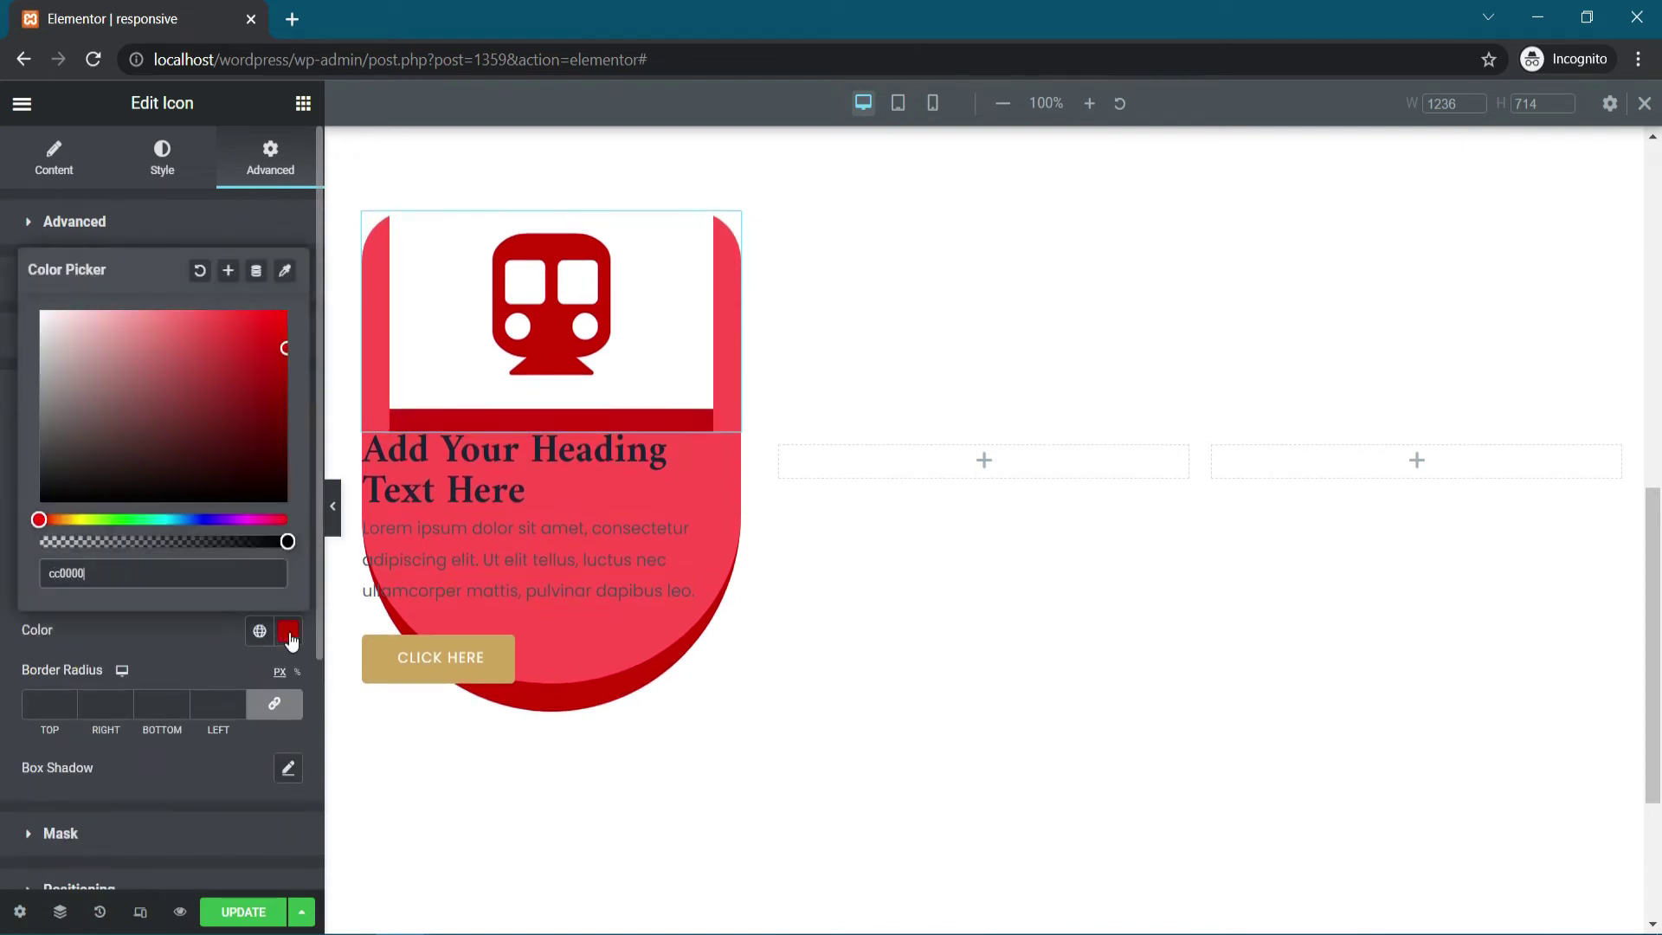
# Step: Set the icon widget's border radius to 10 px top, 10 px right, 200 px bottom and 200 px left
pyautogui.click(65, 703)
pyautogui.click(273, 703)
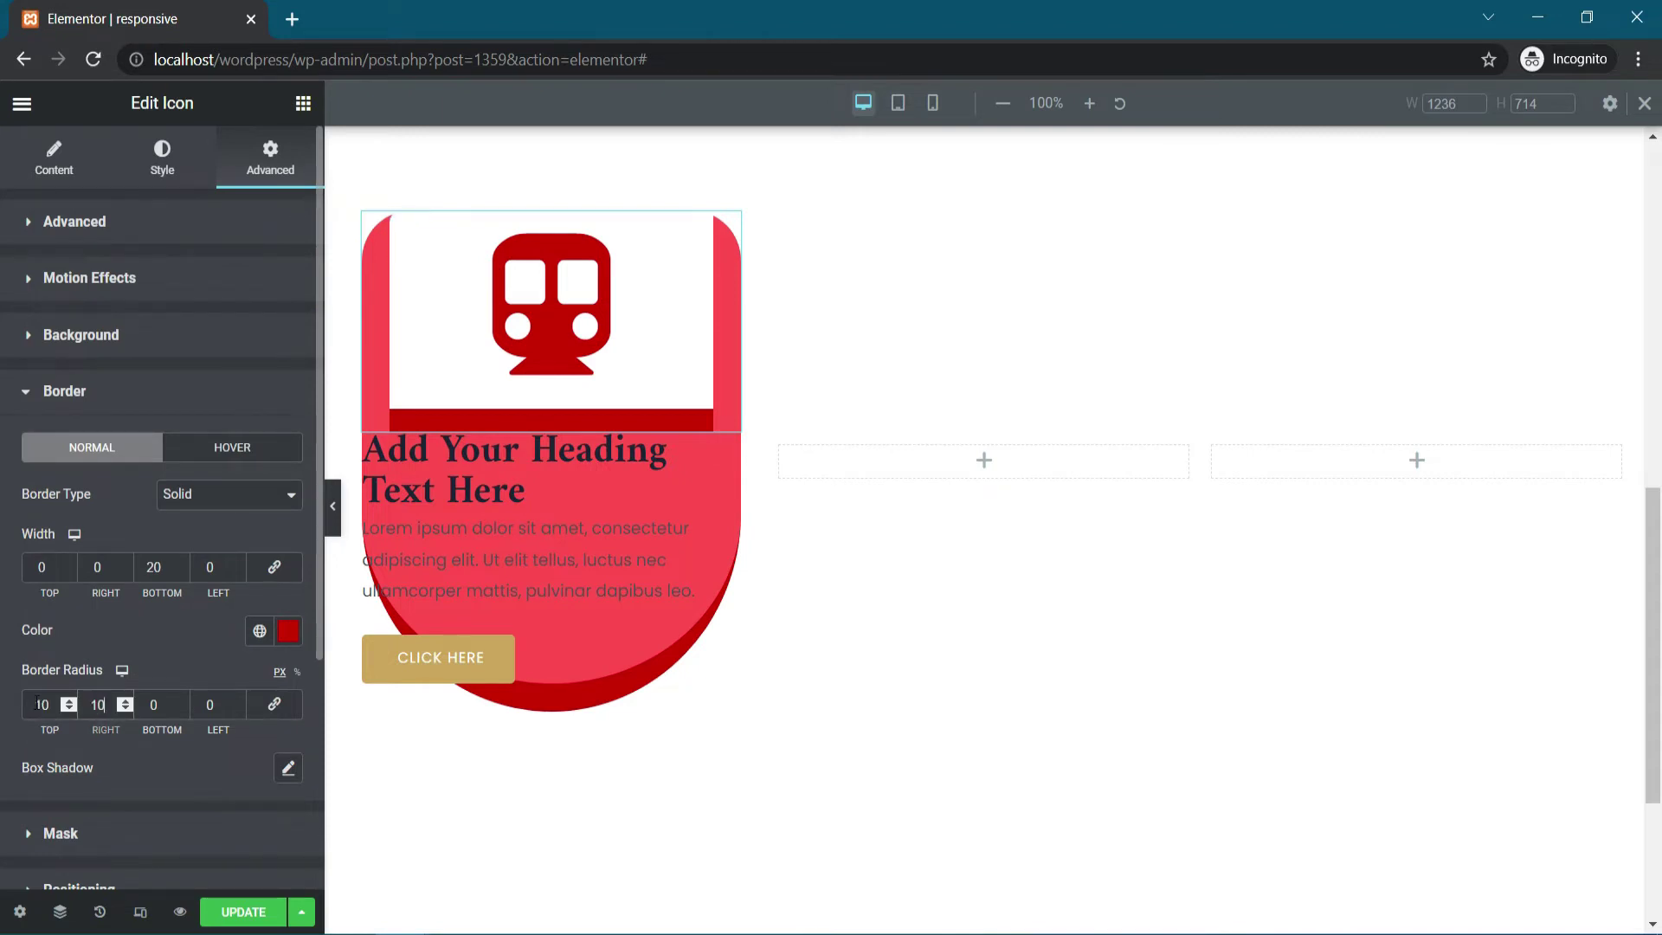
pyautogui.write('200')
pyautogui.press('Tab')
pyautogui.write('200')
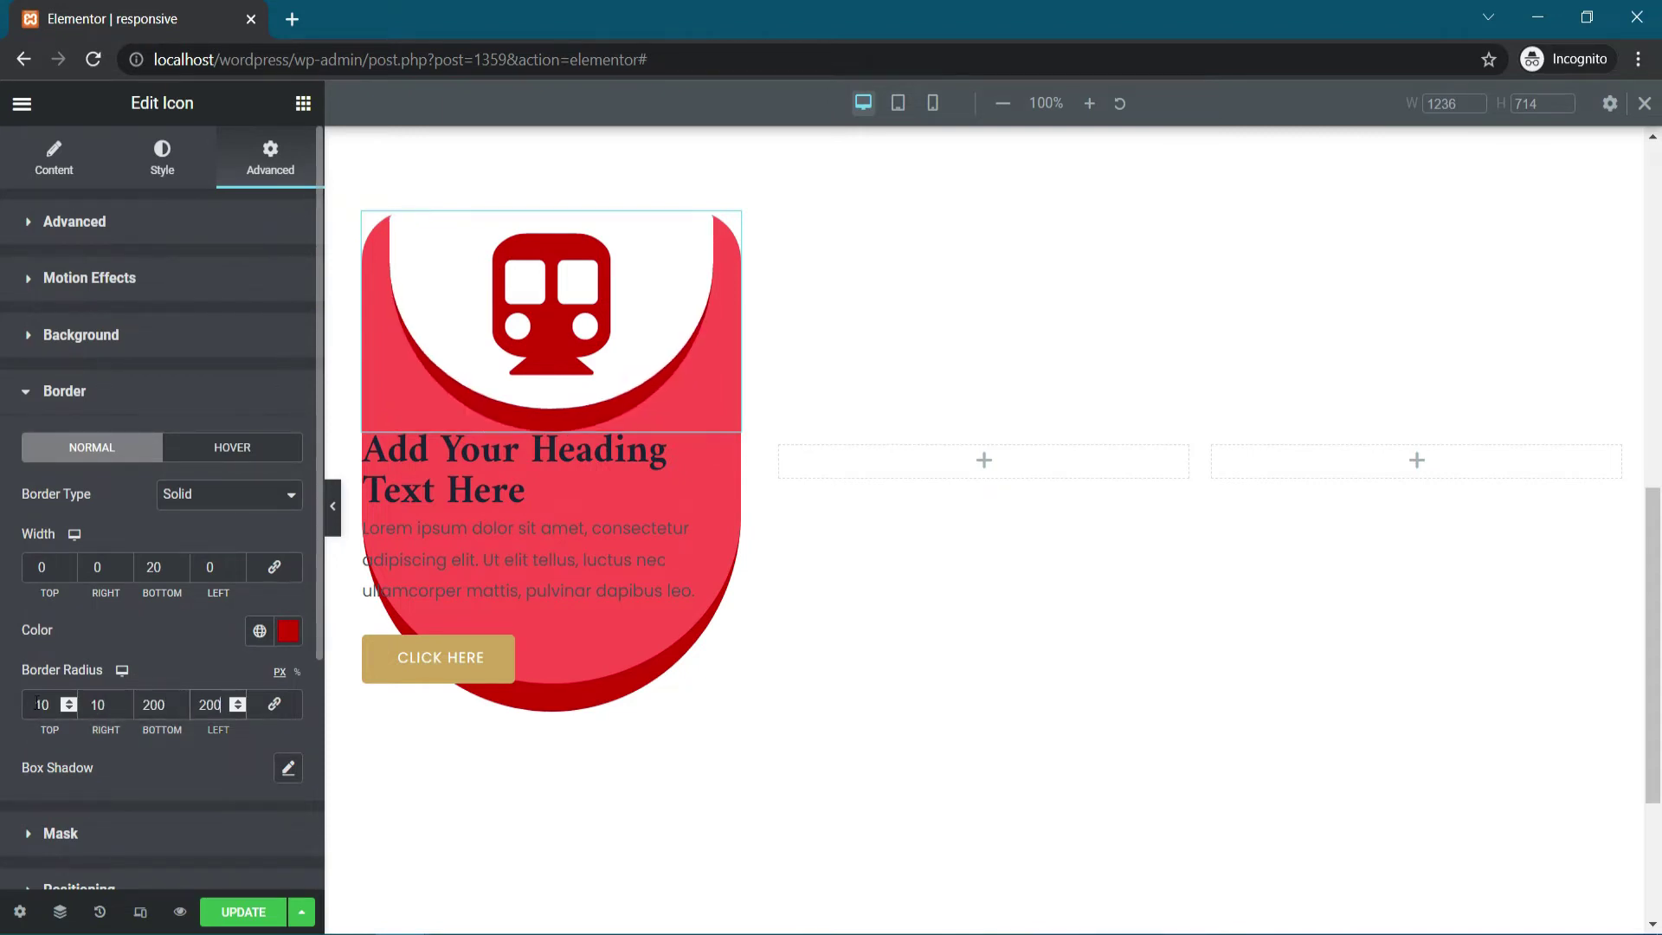
# Step: Change the heading's text colour to white
pyautogui.click(617, 465)
pyautogui.click(161, 156)
pyautogui.click(288, 277)
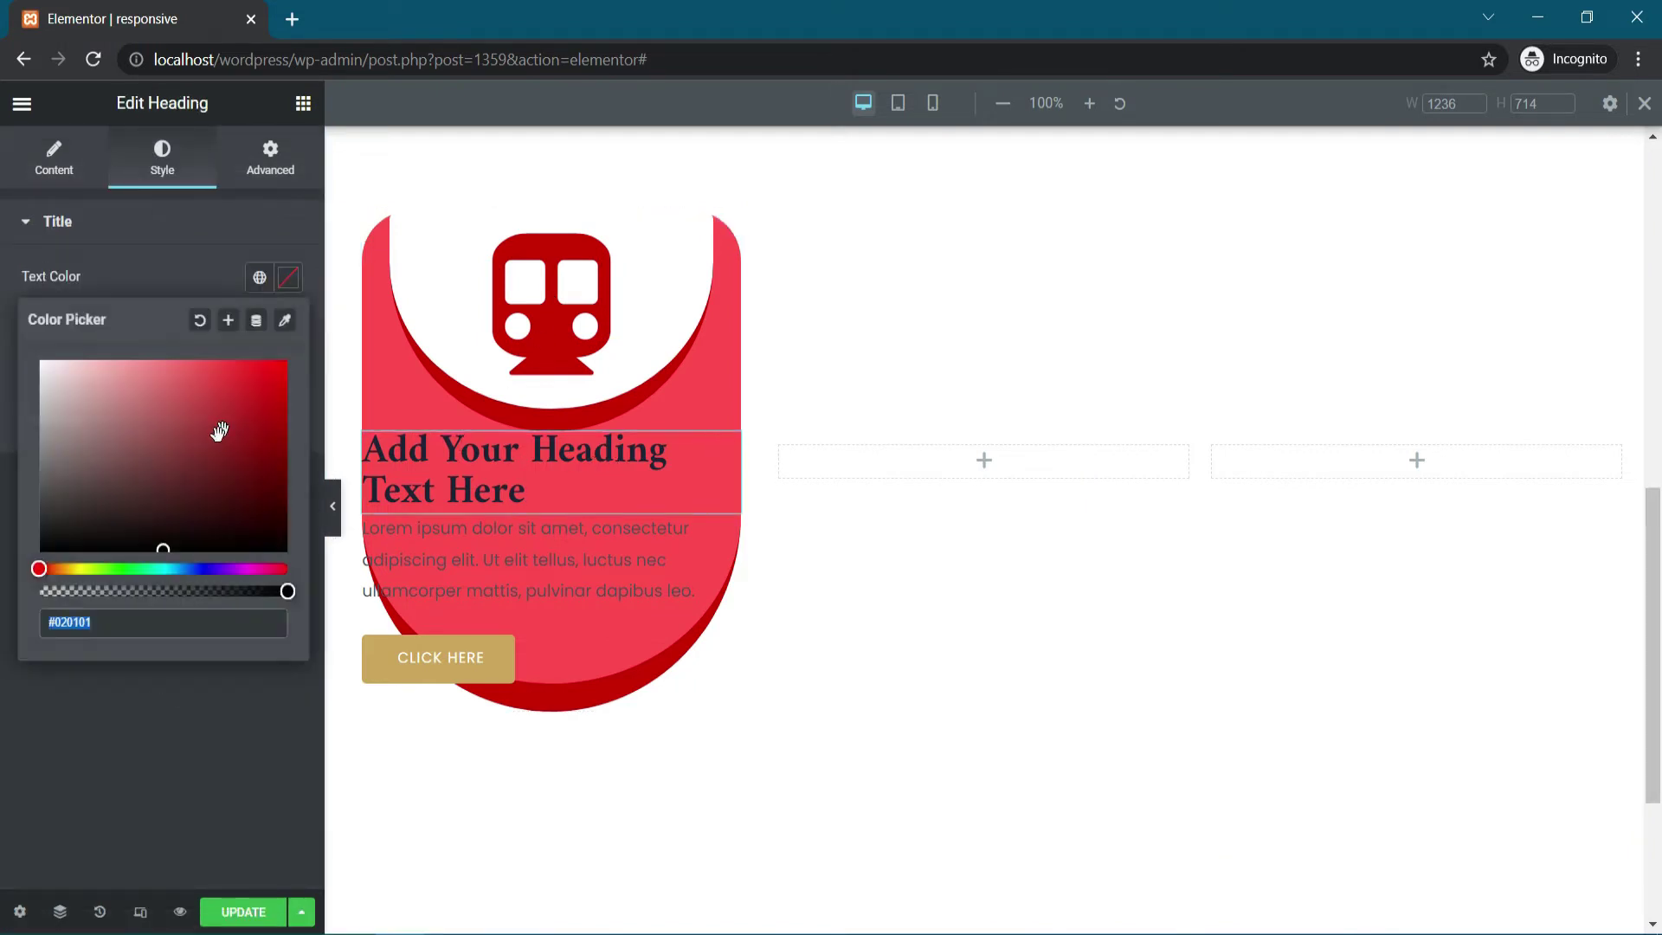
pyautogui.moveTo(219, 431); pyautogui.dragTo(40, 360)
# Step: Set the heading's padding to 20 px on all sides and its margins to 20 px, with 0 at the bottom
pyautogui.click(267, 170)
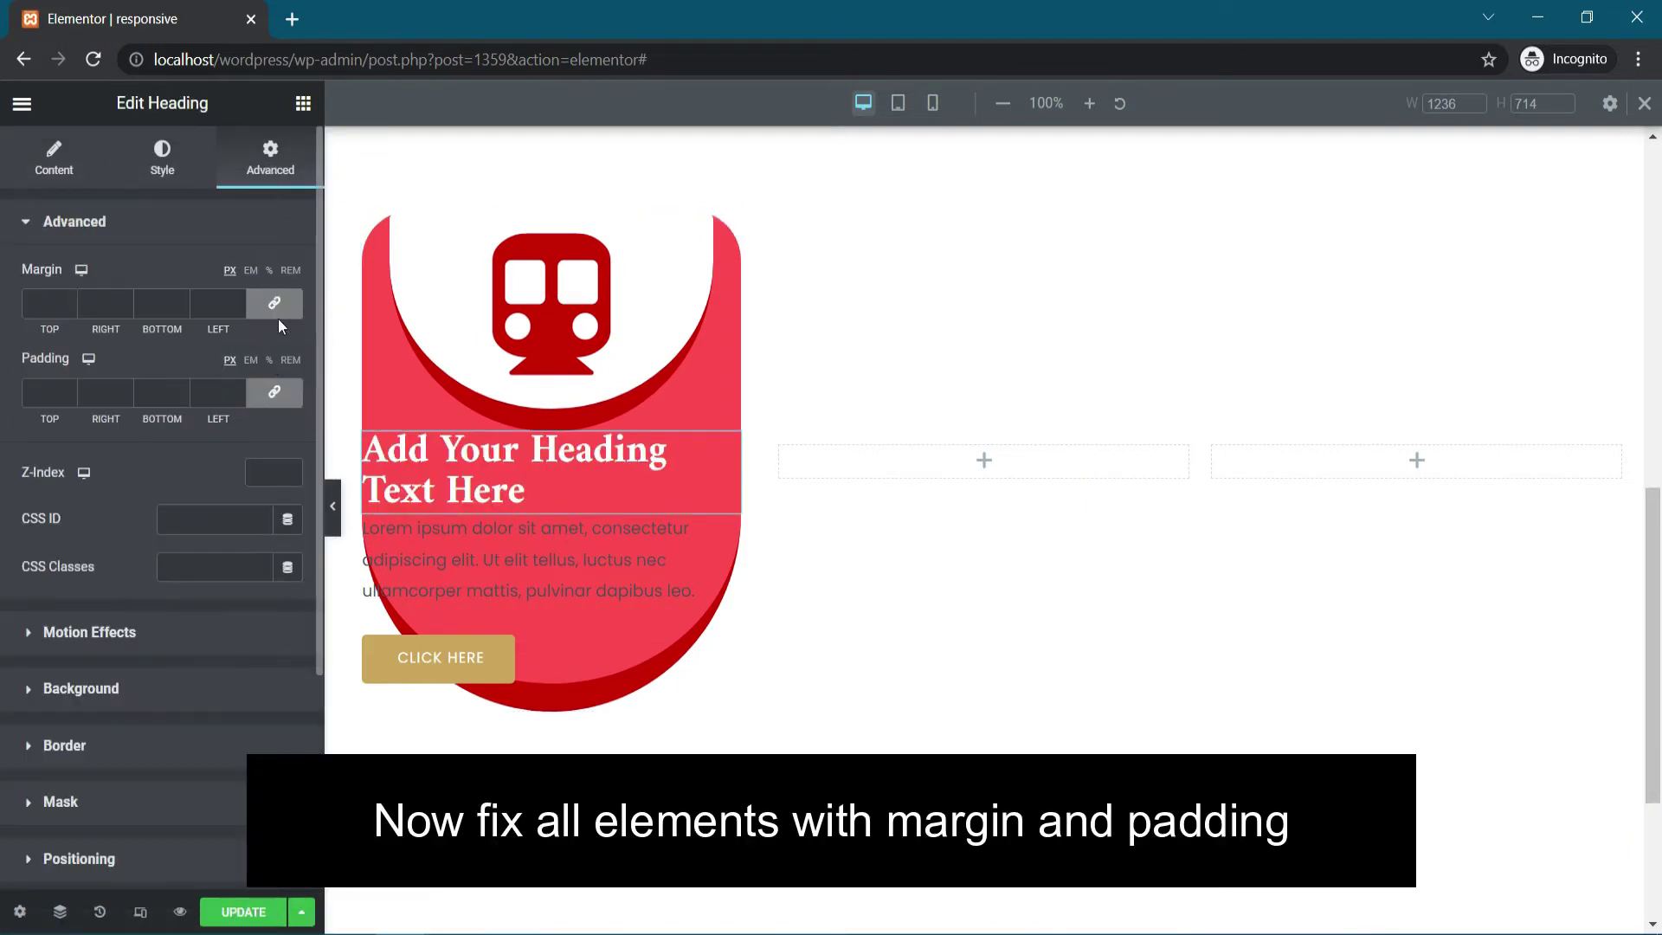
pyautogui.write('20')
pyautogui.click(97, 391)
pyautogui.write('20')
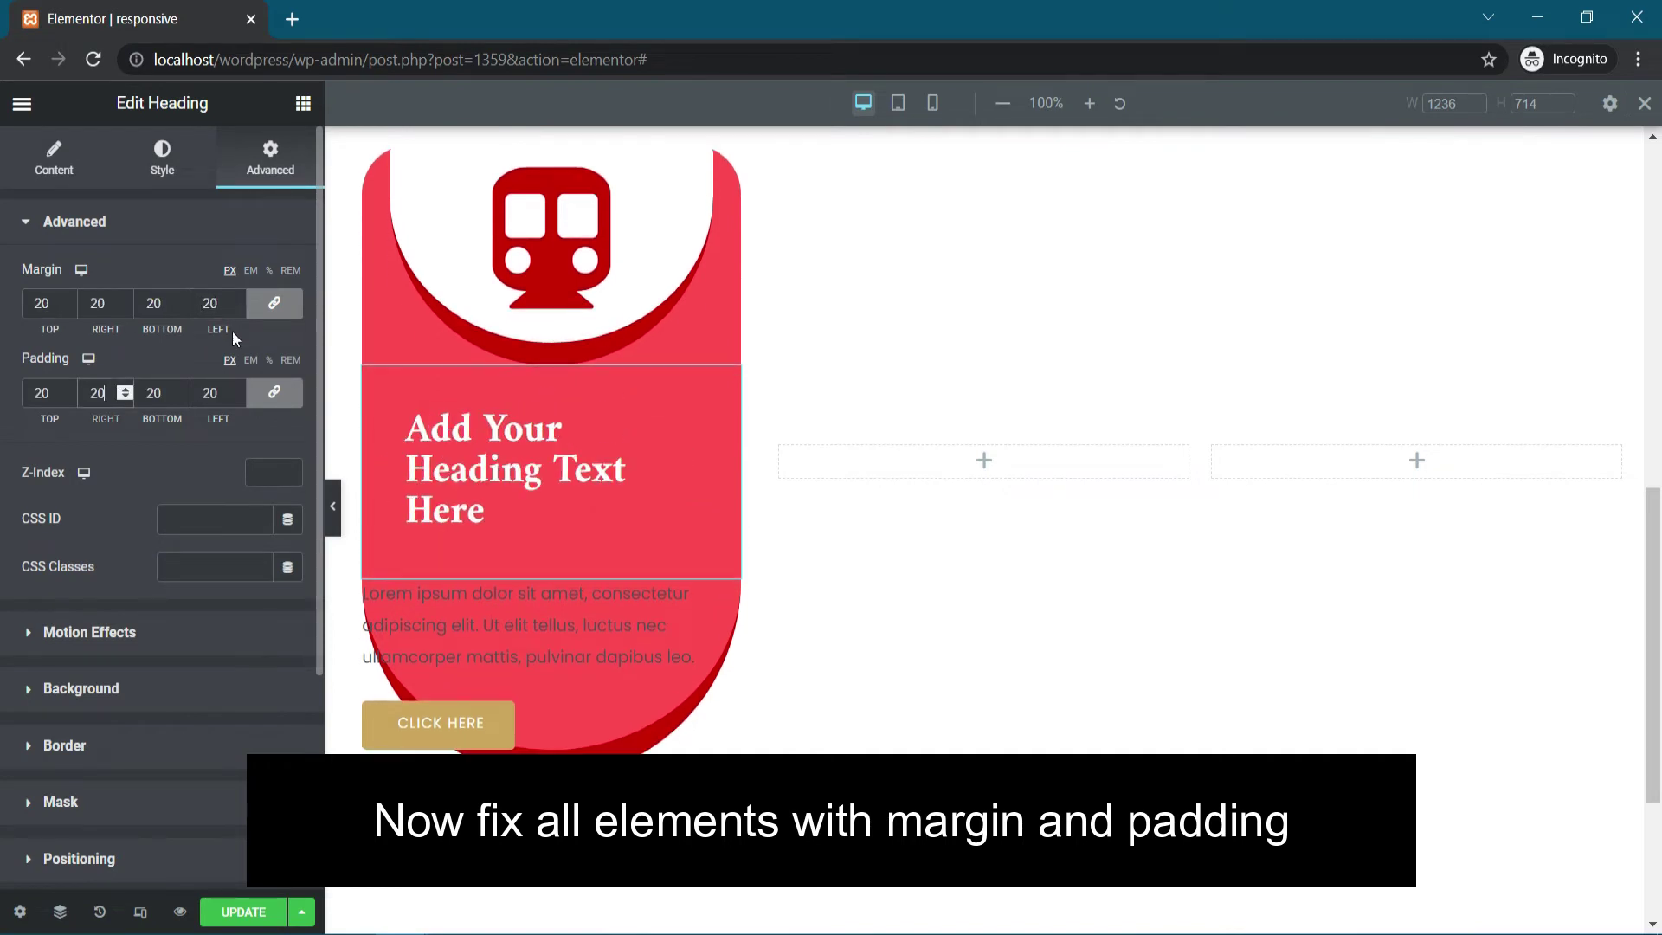
pyautogui.write('0')
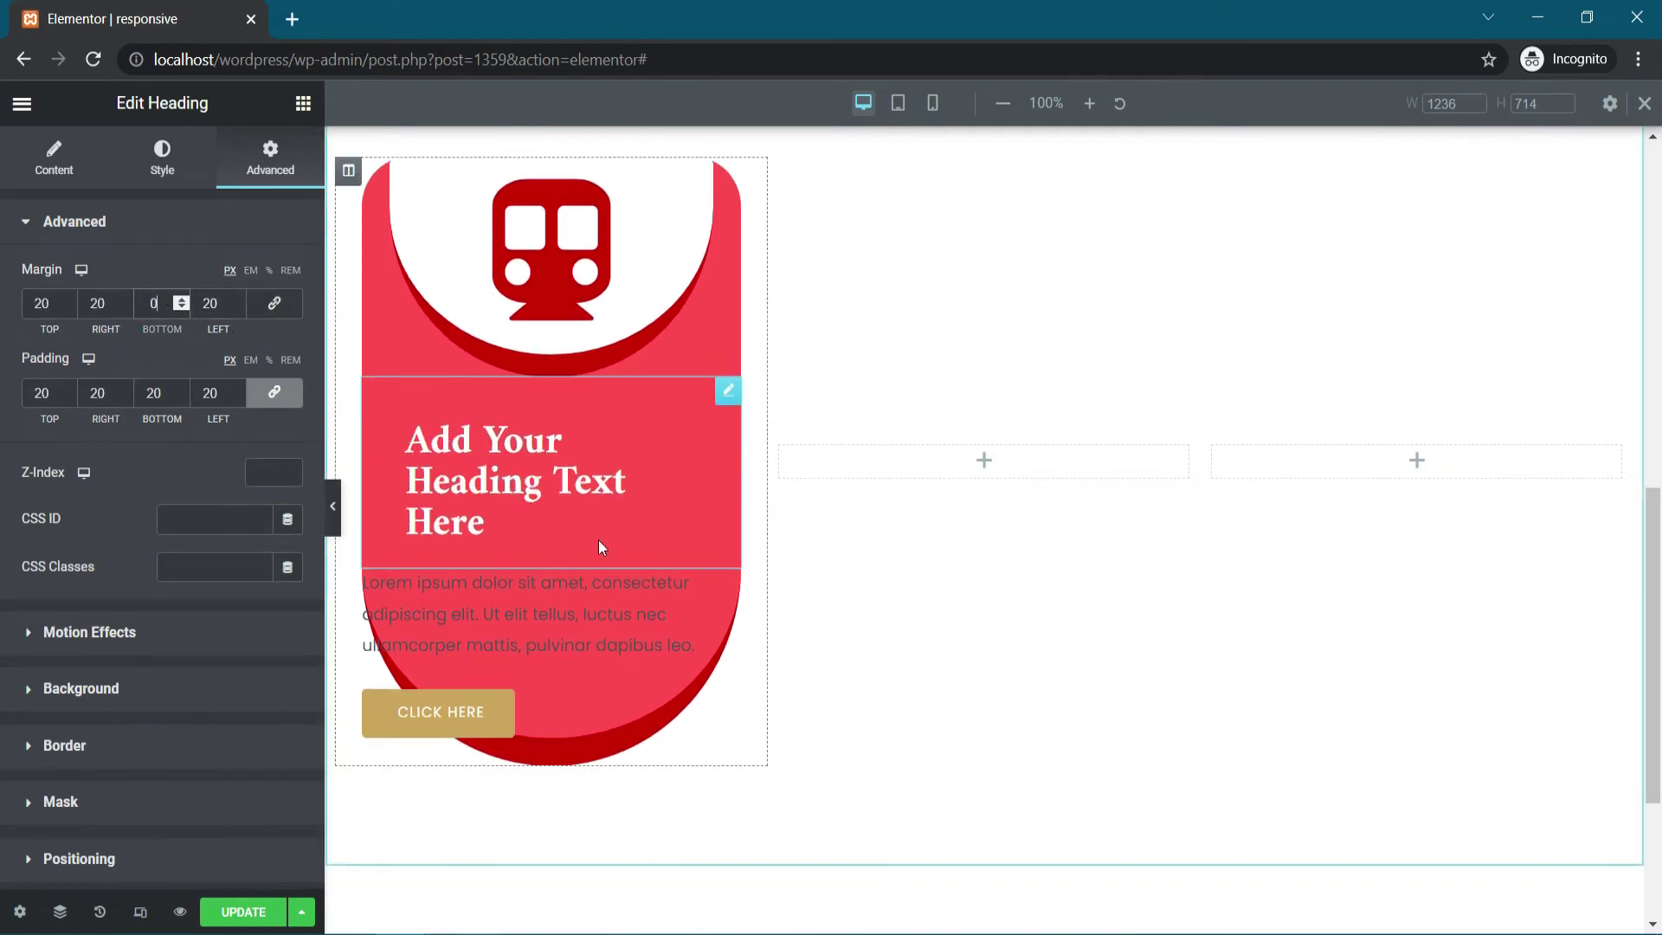
# Step: Change the lorem ipsum paragraph's text colour to white
pyautogui.click(626, 594)
pyautogui.click(162, 158)
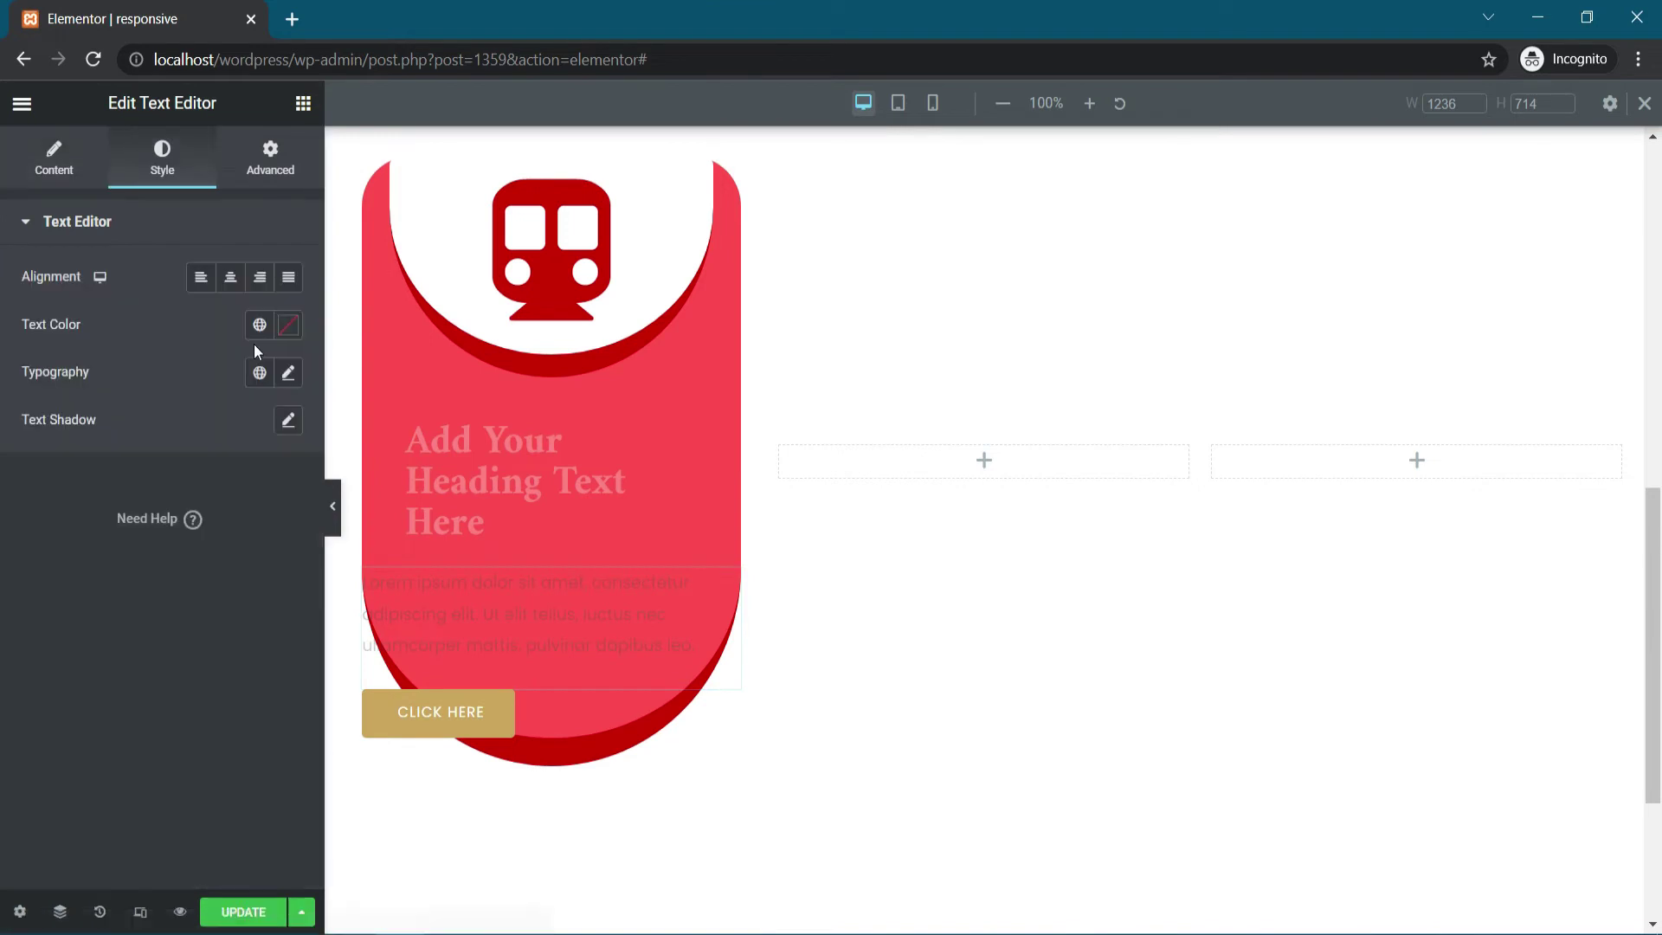
pyautogui.click(288, 326)
pyautogui.moveTo(115, 438); pyautogui.dragTo(1, 381)
# Step: Set the paragraph's padding to 20 px on all sides, with margins of 25 px right and left and 0 top and bottom
pyautogui.click(269, 158)
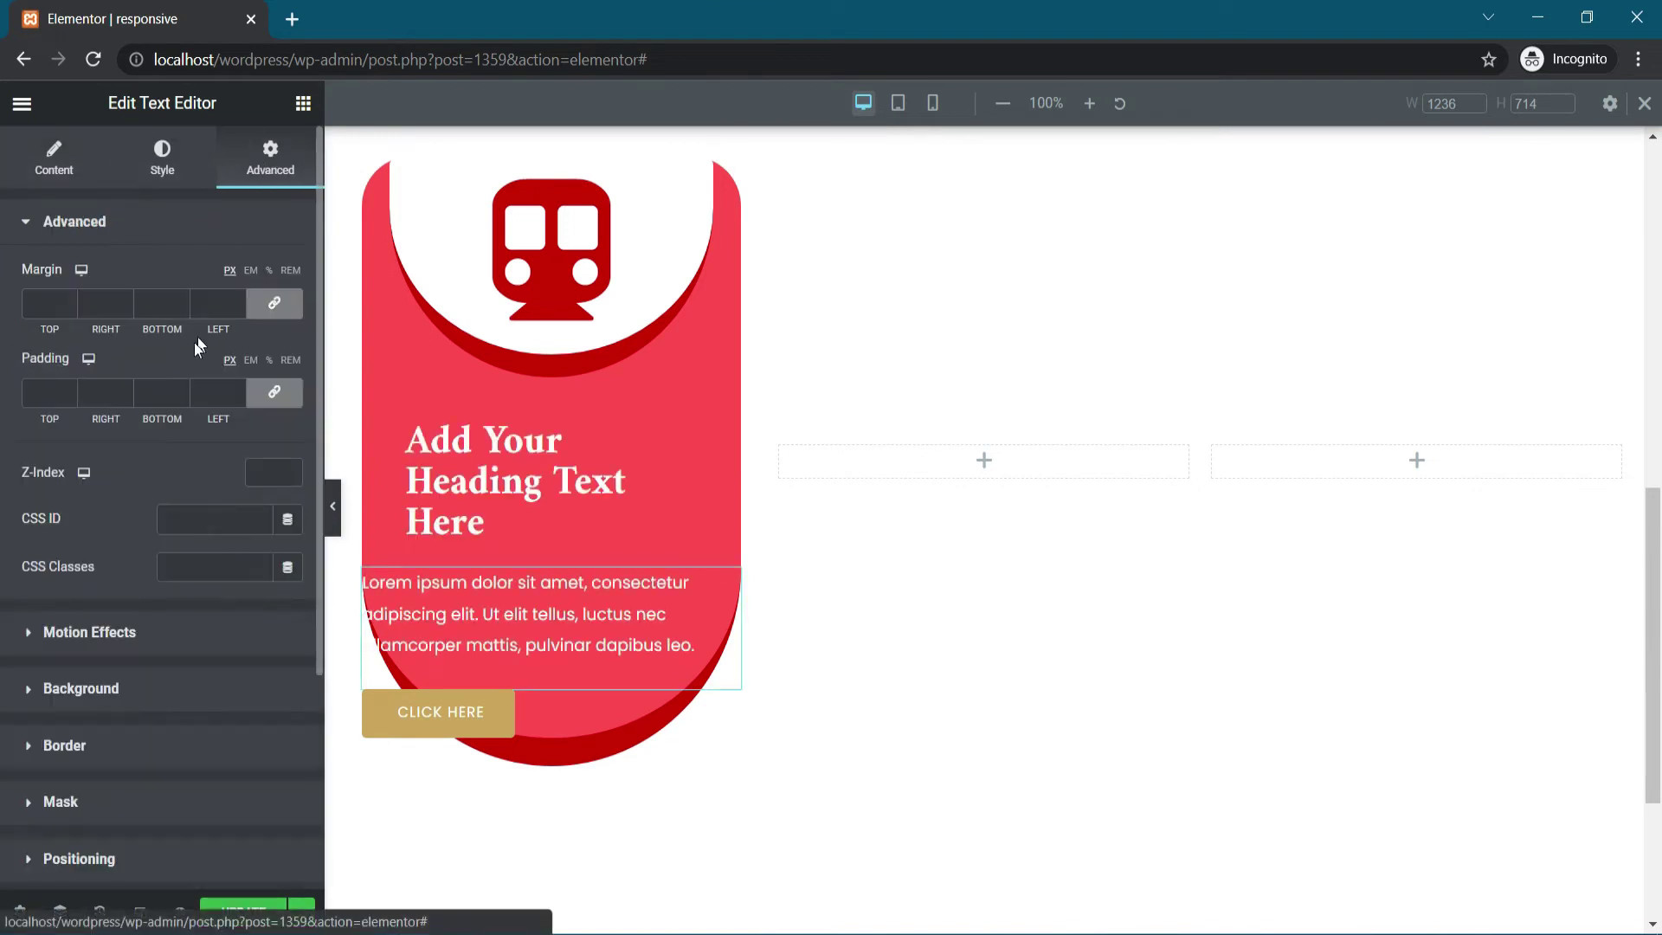
pyautogui.click(51, 306)
pyautogui.write('2020')
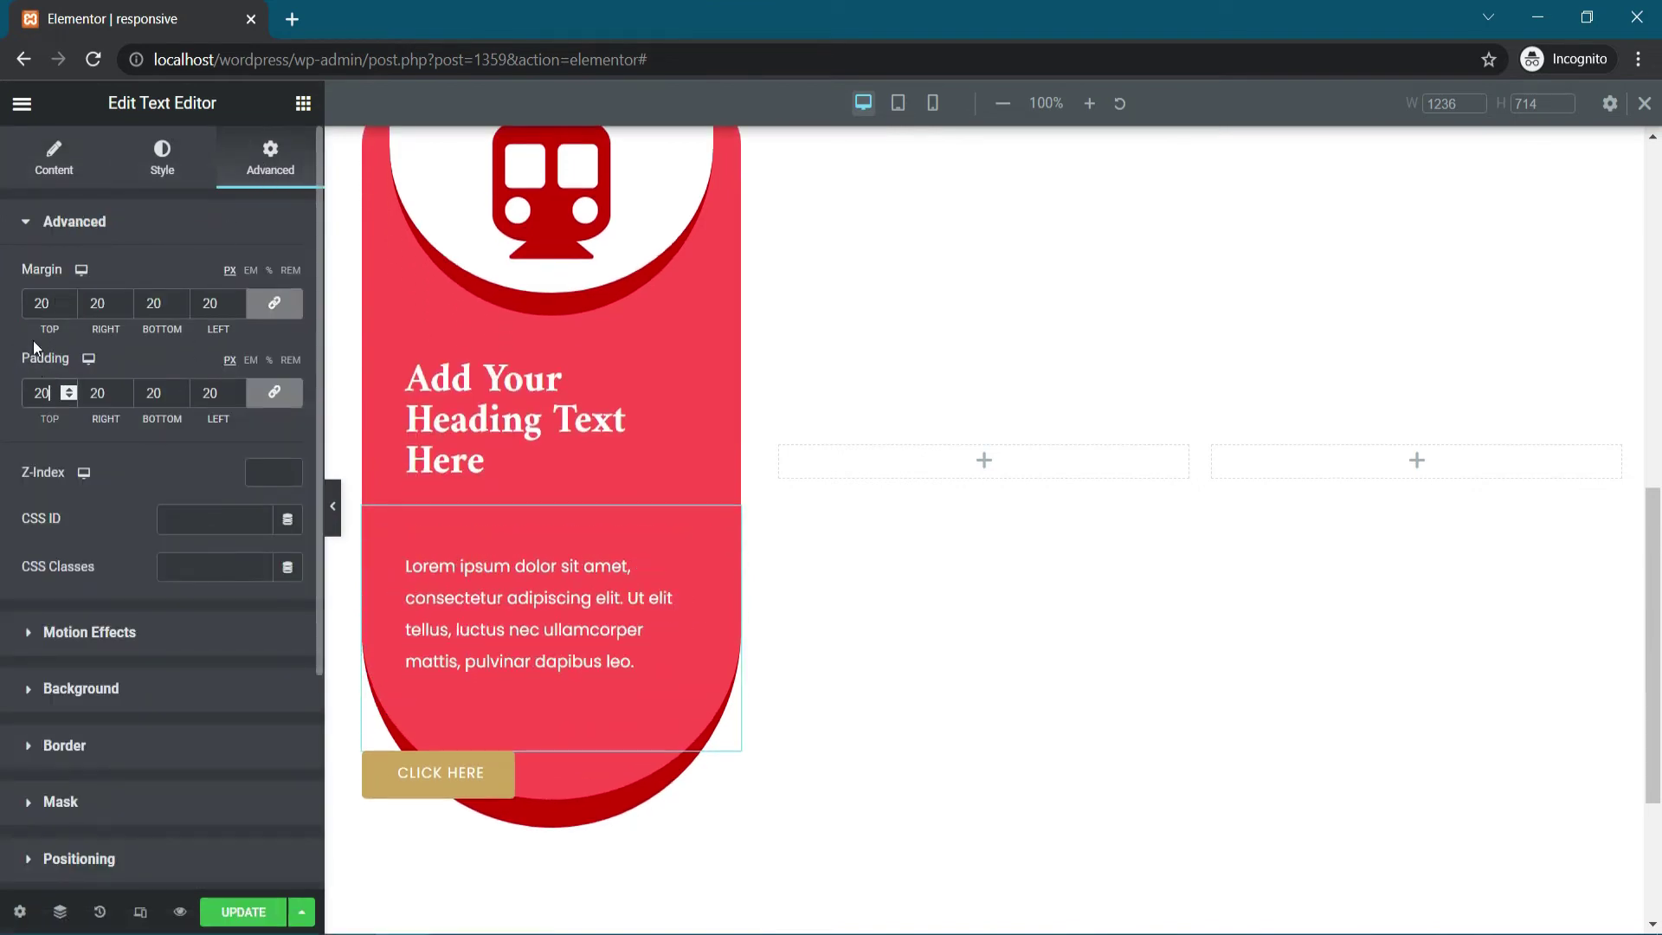
pyautogui.write('0')
pyautogui.click(267, 305)
pyautogui.moveTo(109, 303); pyautogui.dragTo(89, 302)
pyautogui.write('25')
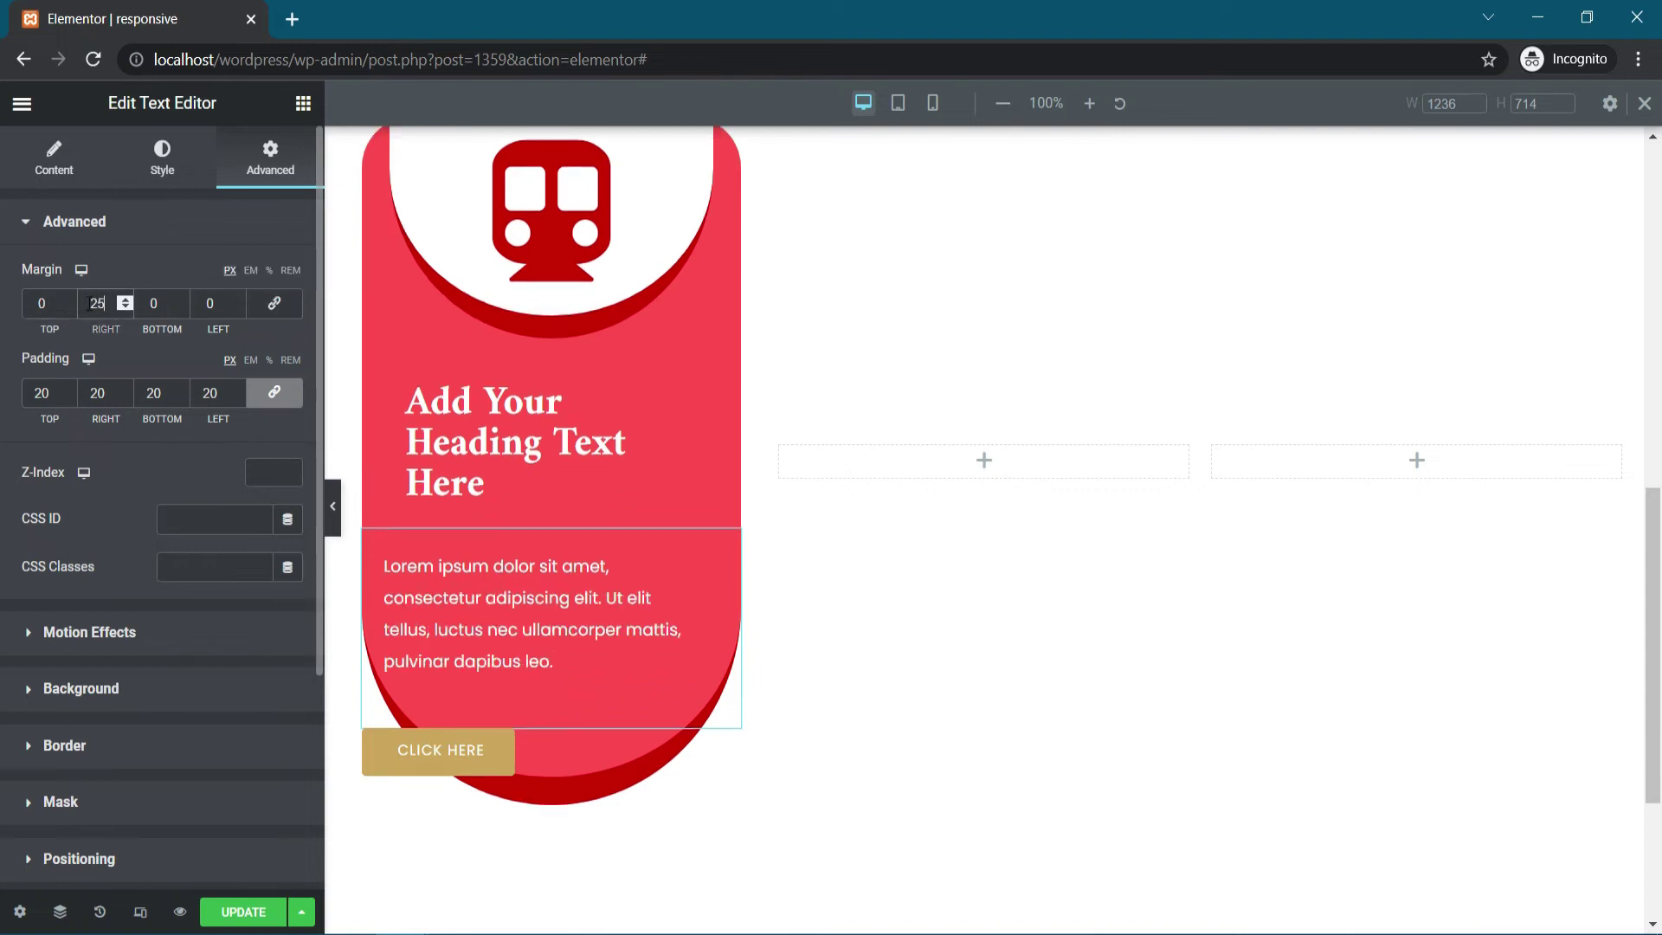
pyautogui.press('Tab')
pyautogui.press('Tab')
pyautogui.write('25')
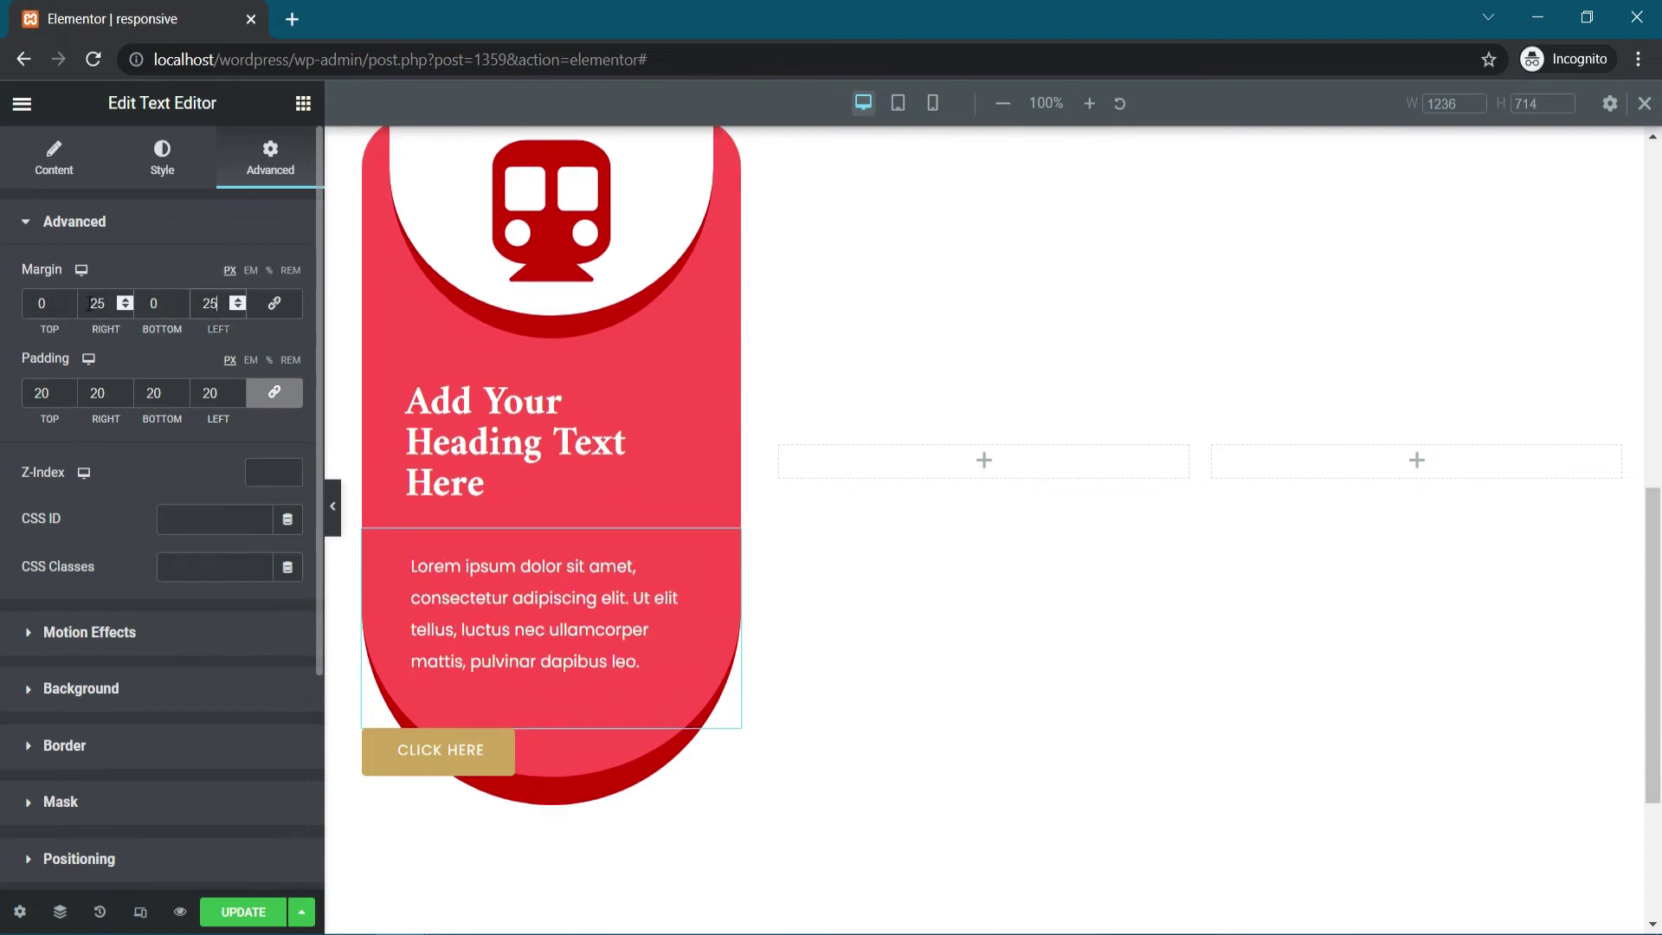
# Step: Centre the button in the card and give it a bottom margin of 20 px
pyautogui.click(594, 762)
pyautogui.click(235, 451)
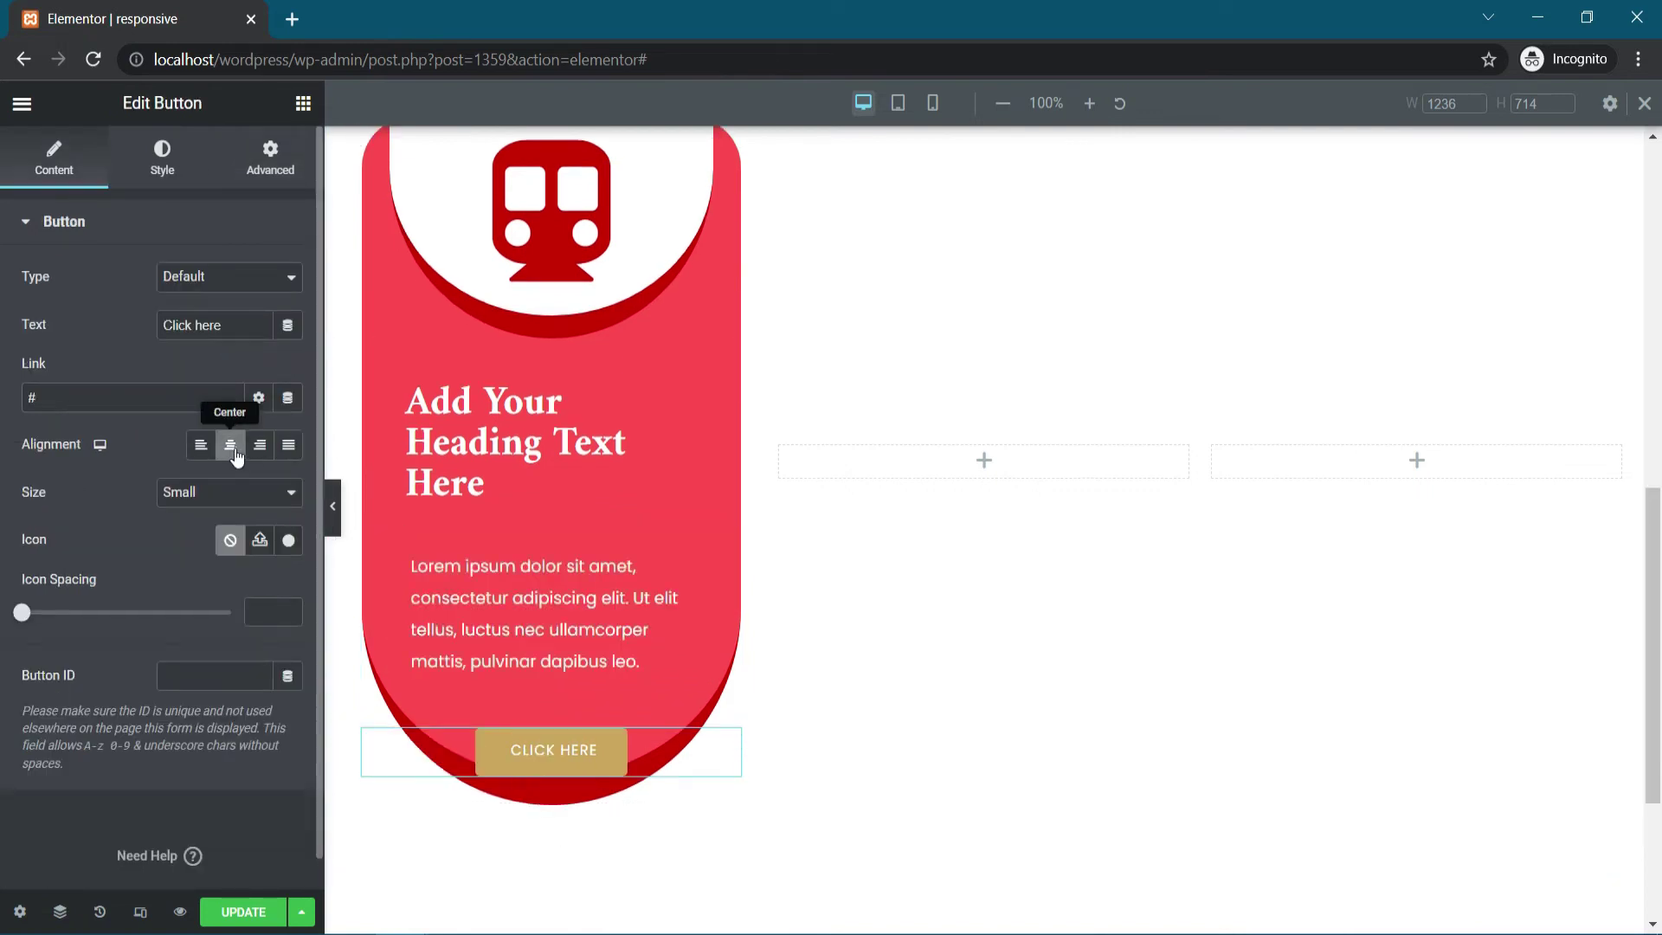
pyautogui.click(261, 182)
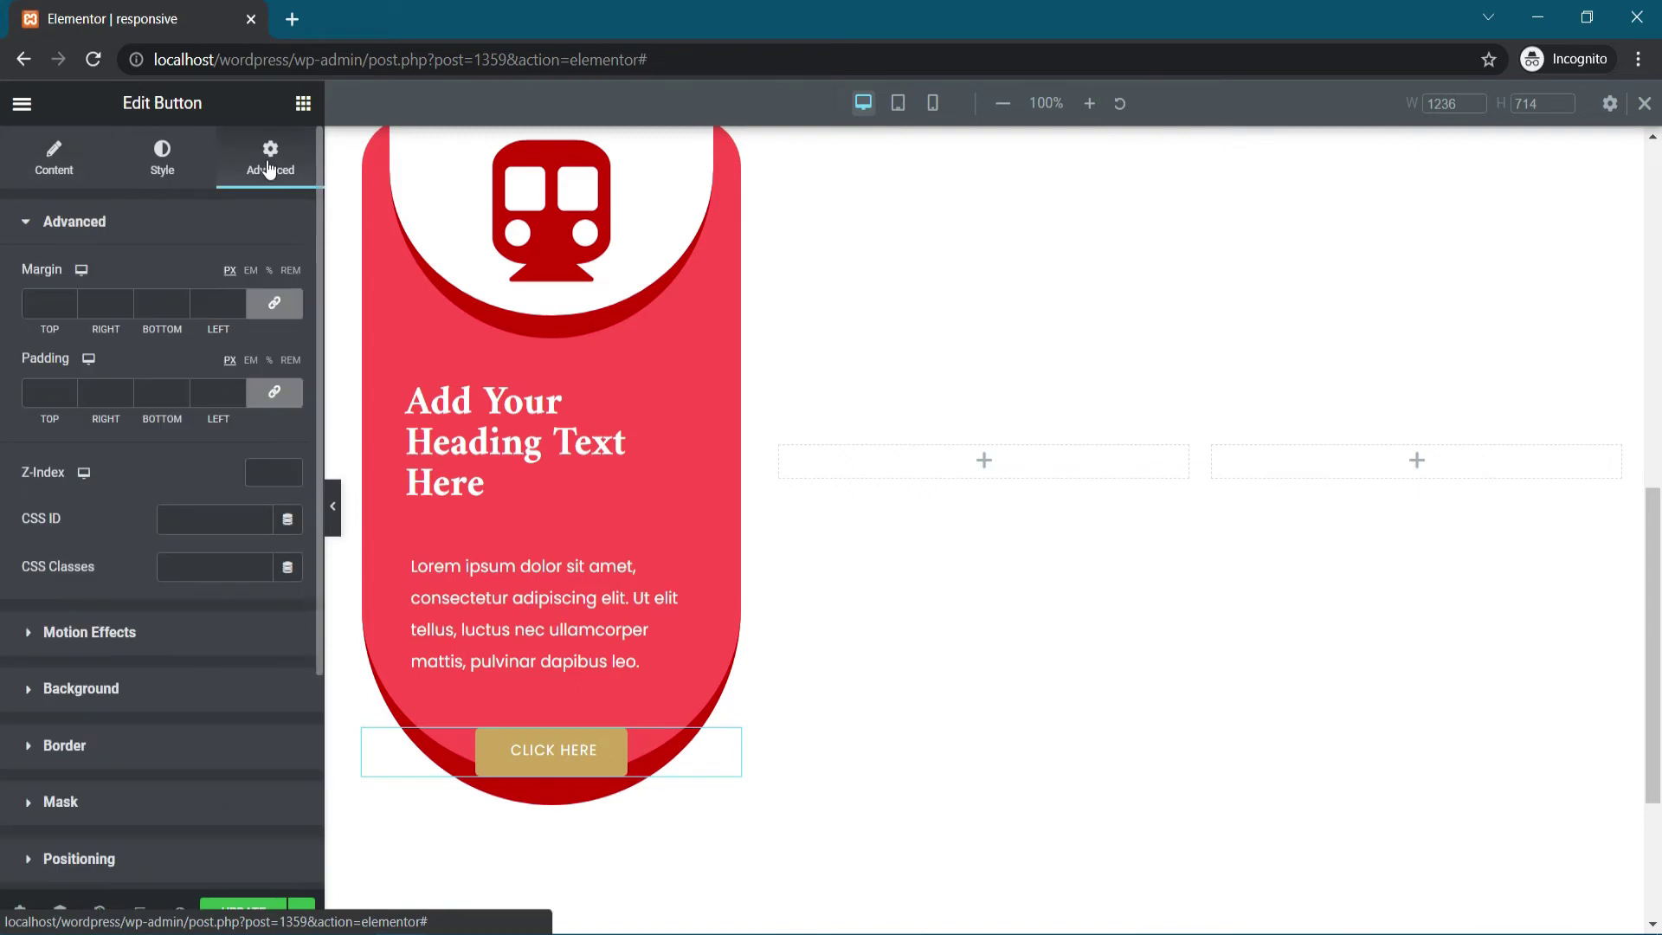
pyautogui.click(178, 302)
pyautogui.write('20')
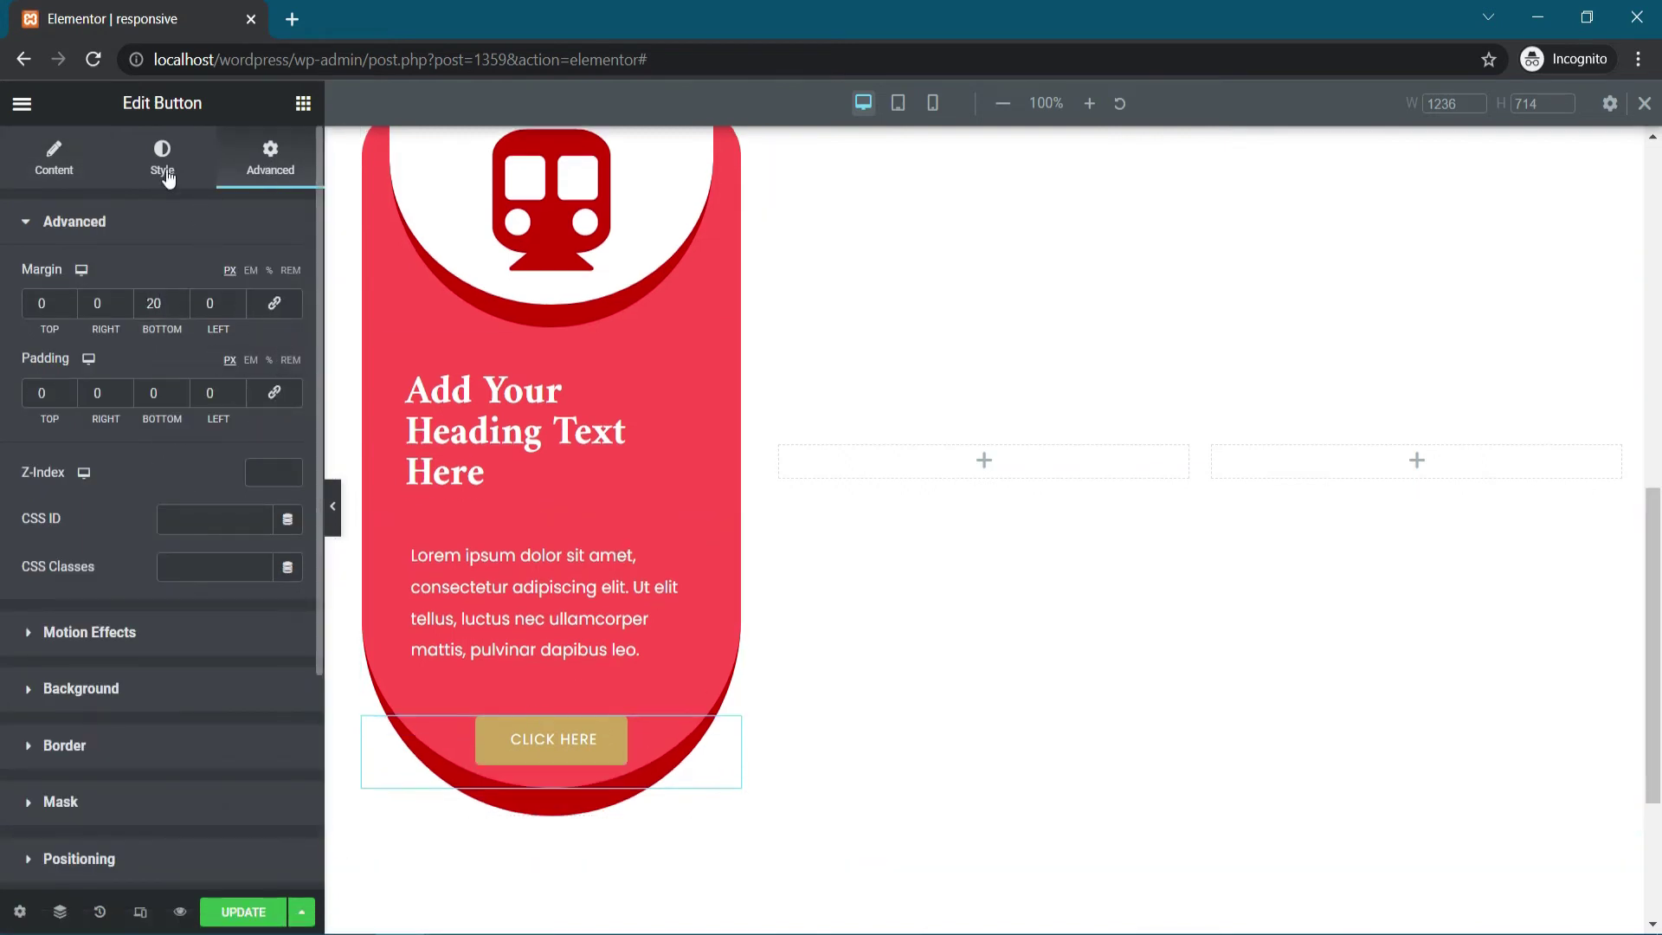
# Step: Set the button's text colour to #CC0000 and its background colour to #FFFFFF
pyautogui.click(169, 177)
pyautogui.click(288, 420)
pyautogui.click(189, 599)
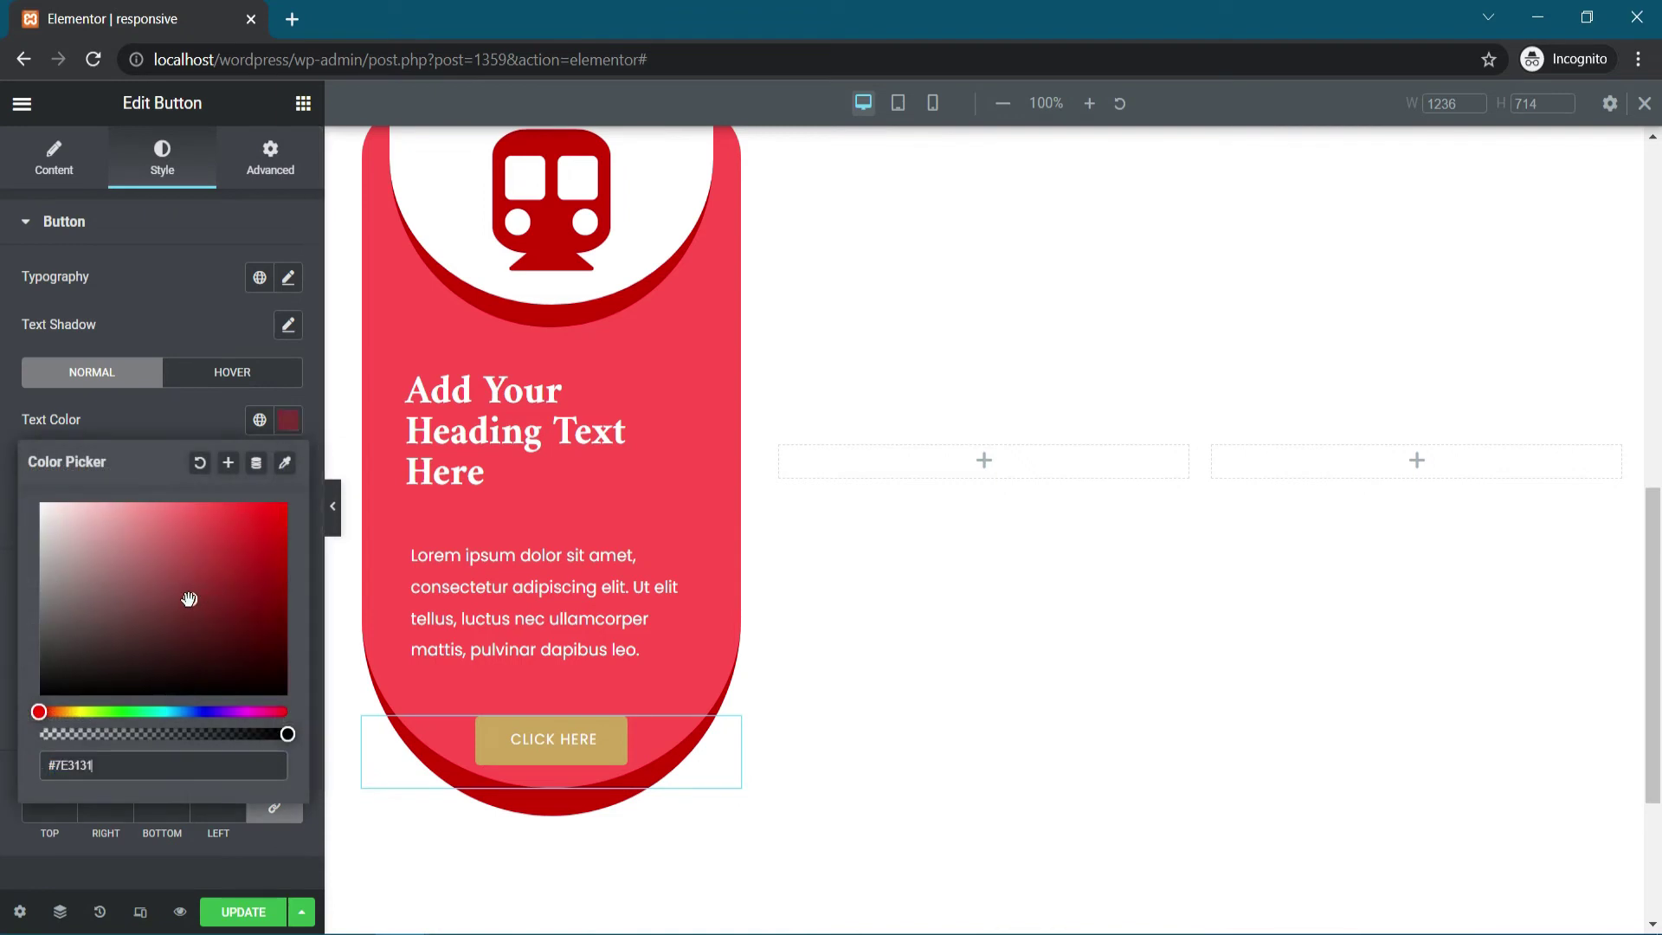
pyautogui.write('#B80000')
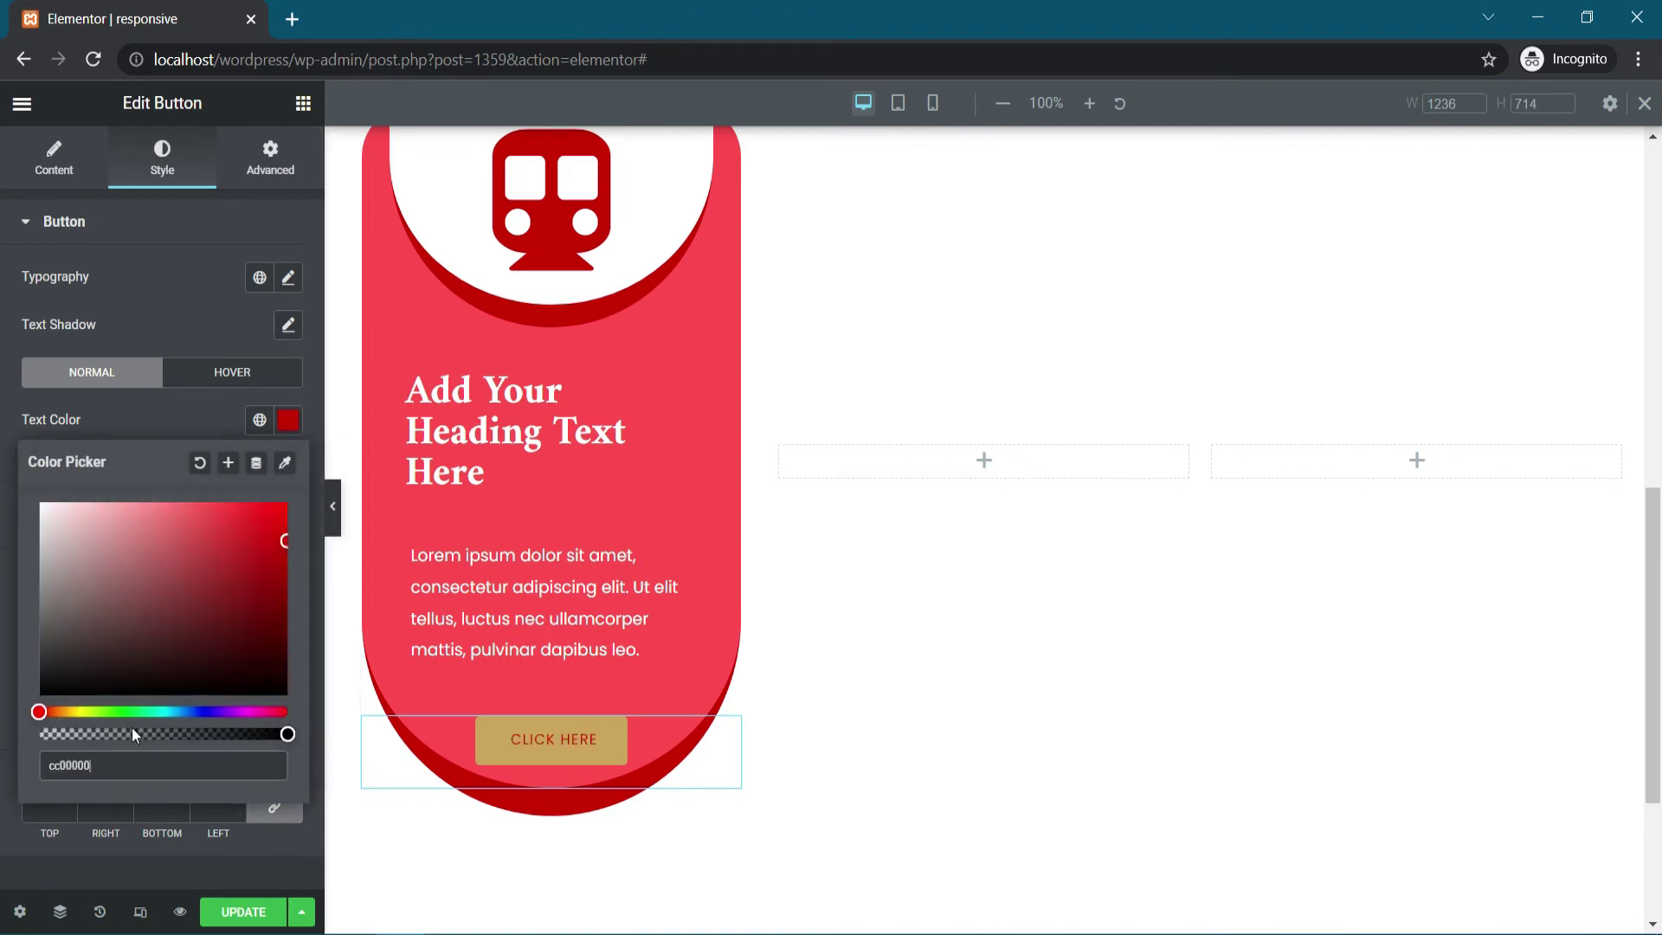
pyautogui.click(190, 421)
pyautogui.click(292, 521)
pyautogui.moveTo(182, 675); pyautogui.dragTo(71, 516)
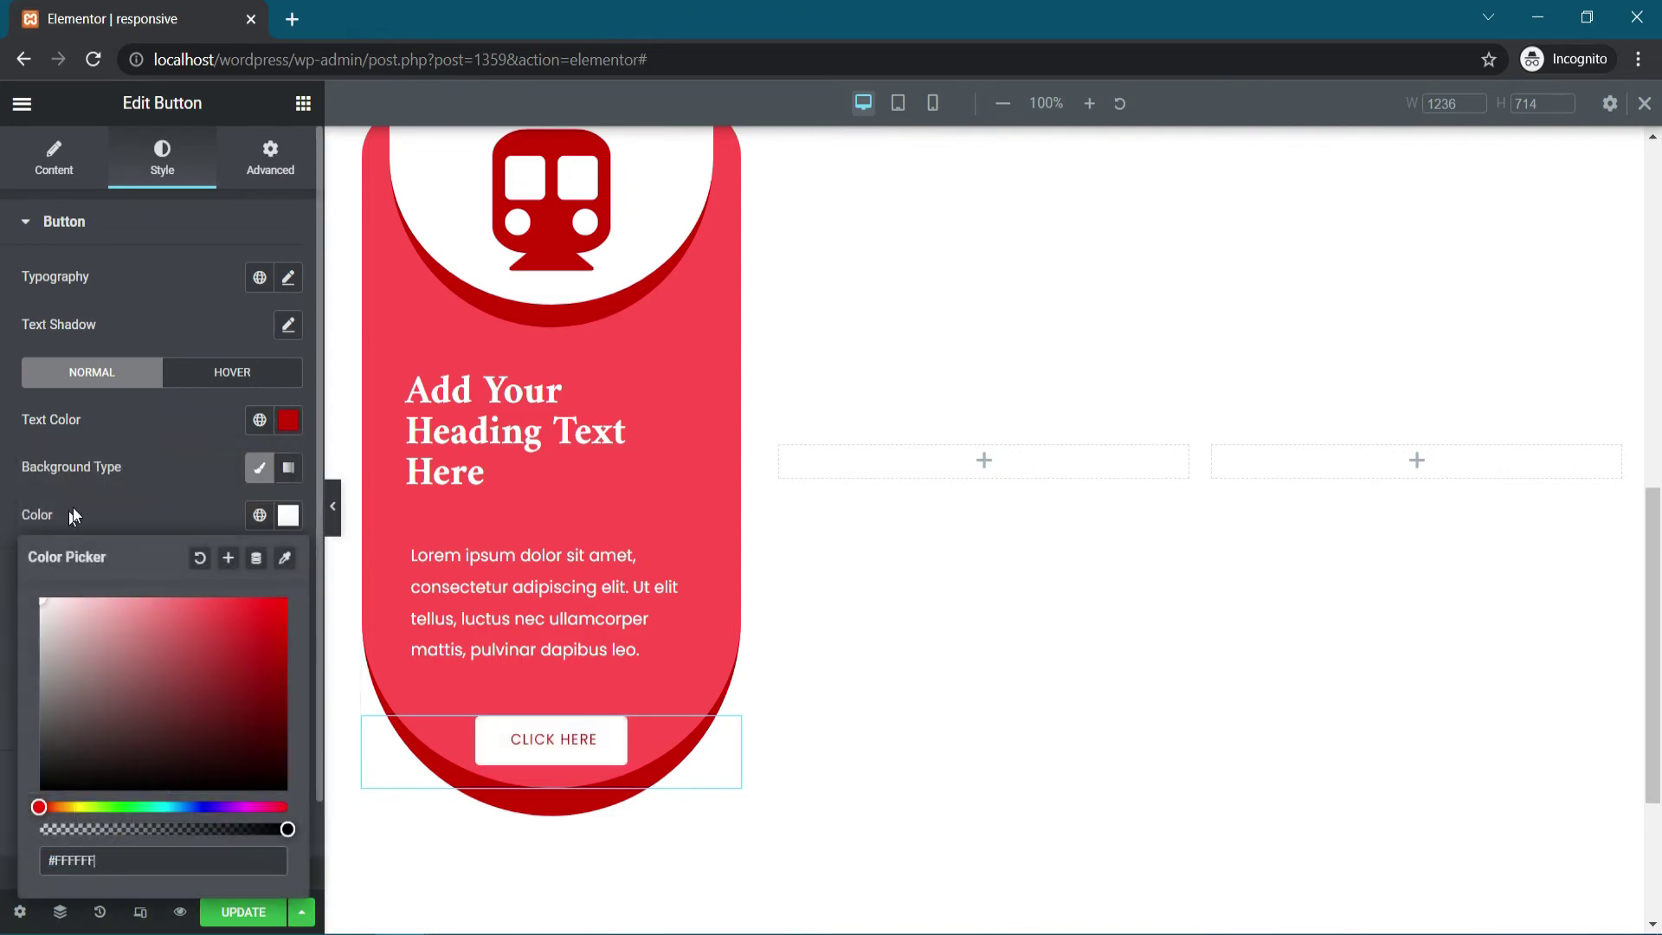
pyautogui.click(107, 493)
# Step: Add a solid border to the button with a bottom width of 5, in the same red as its text
pyautogui.scroll(-1, 156, 511)
pyautogui.click(206, 529)
pyautogui.click(217, 576)
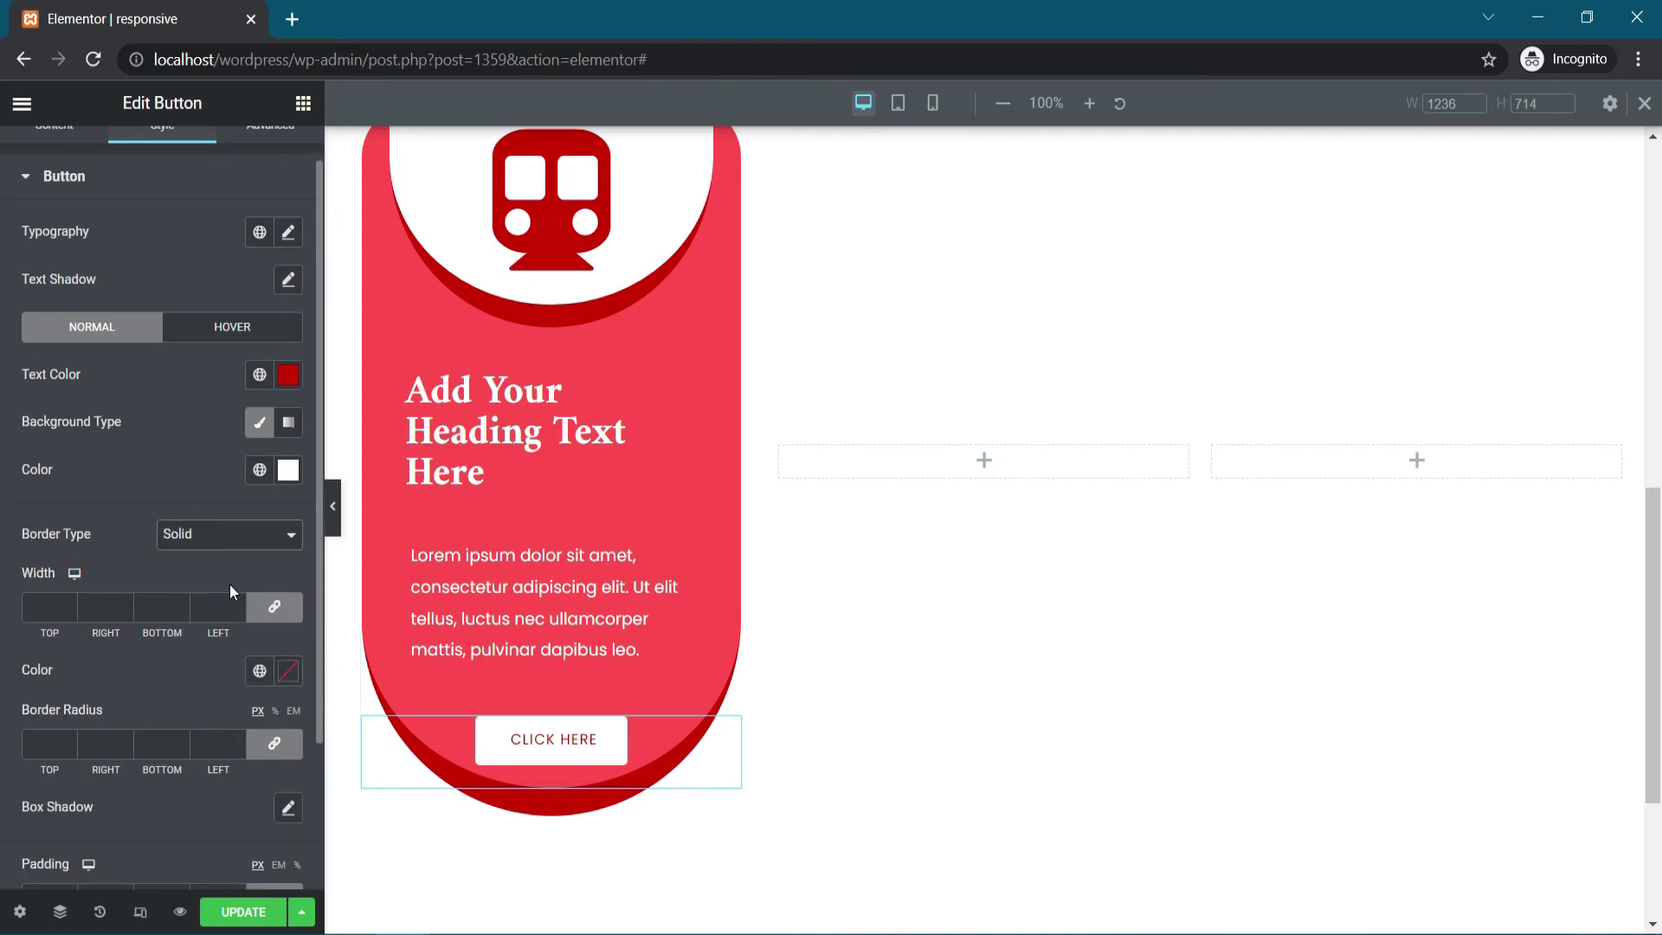
pyautogui.click(275, 608)
pyautogui.write('5')
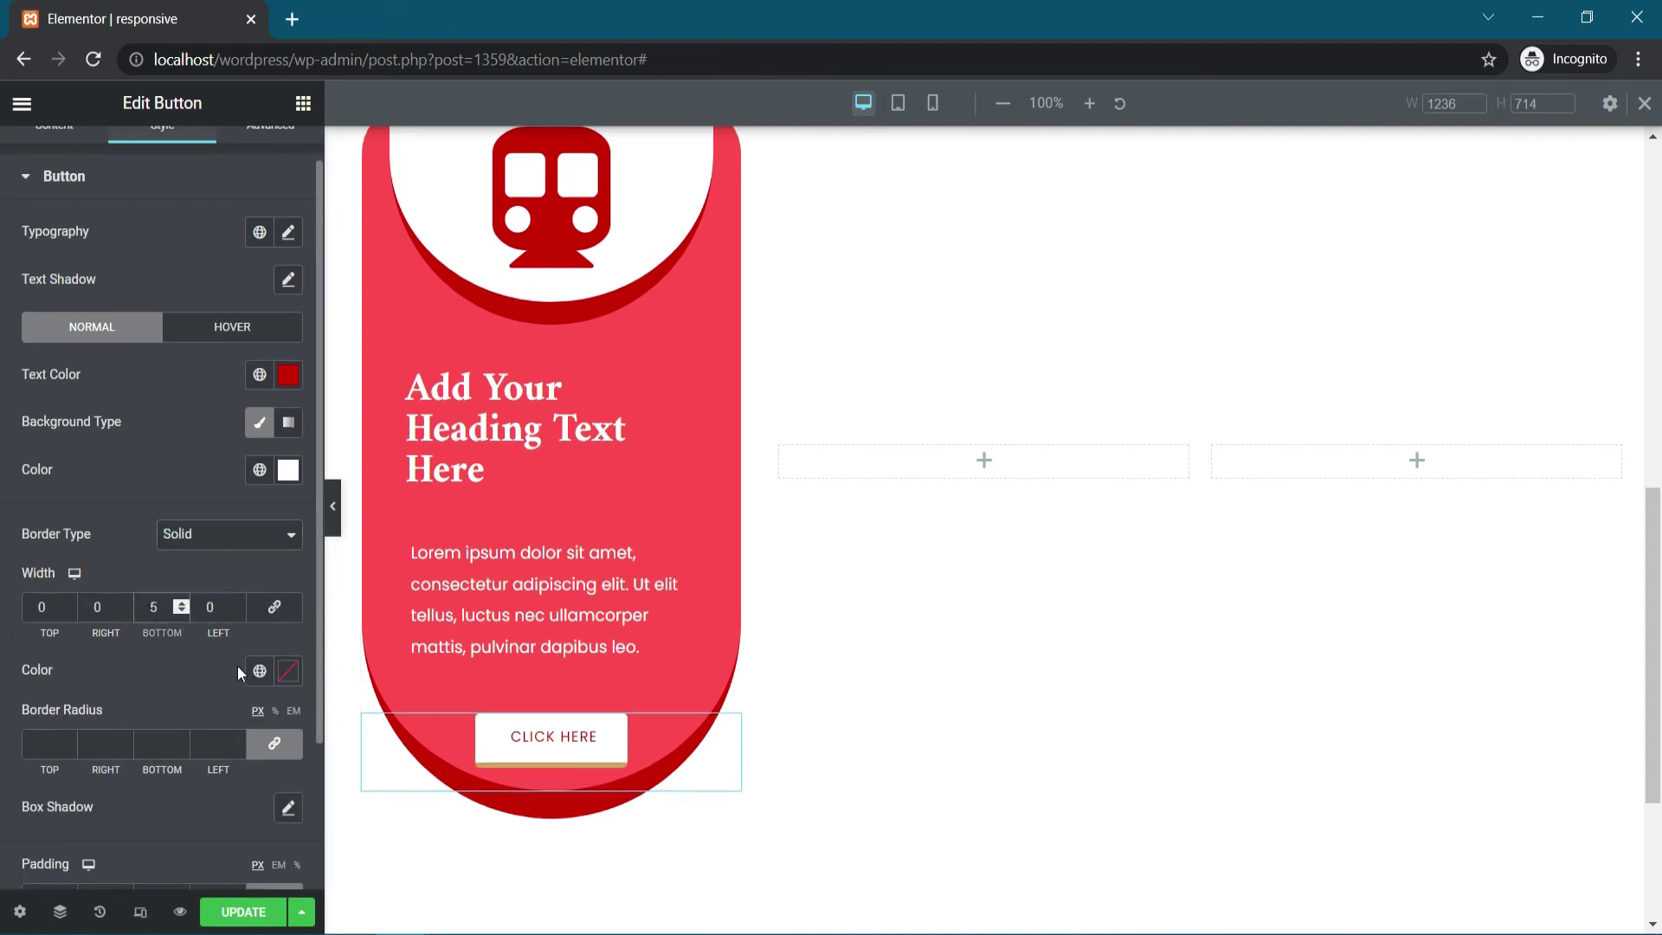
pyautogui.click(290, 674)
pyautogui.write('#C00000')
pyautogui.click(290, 673)
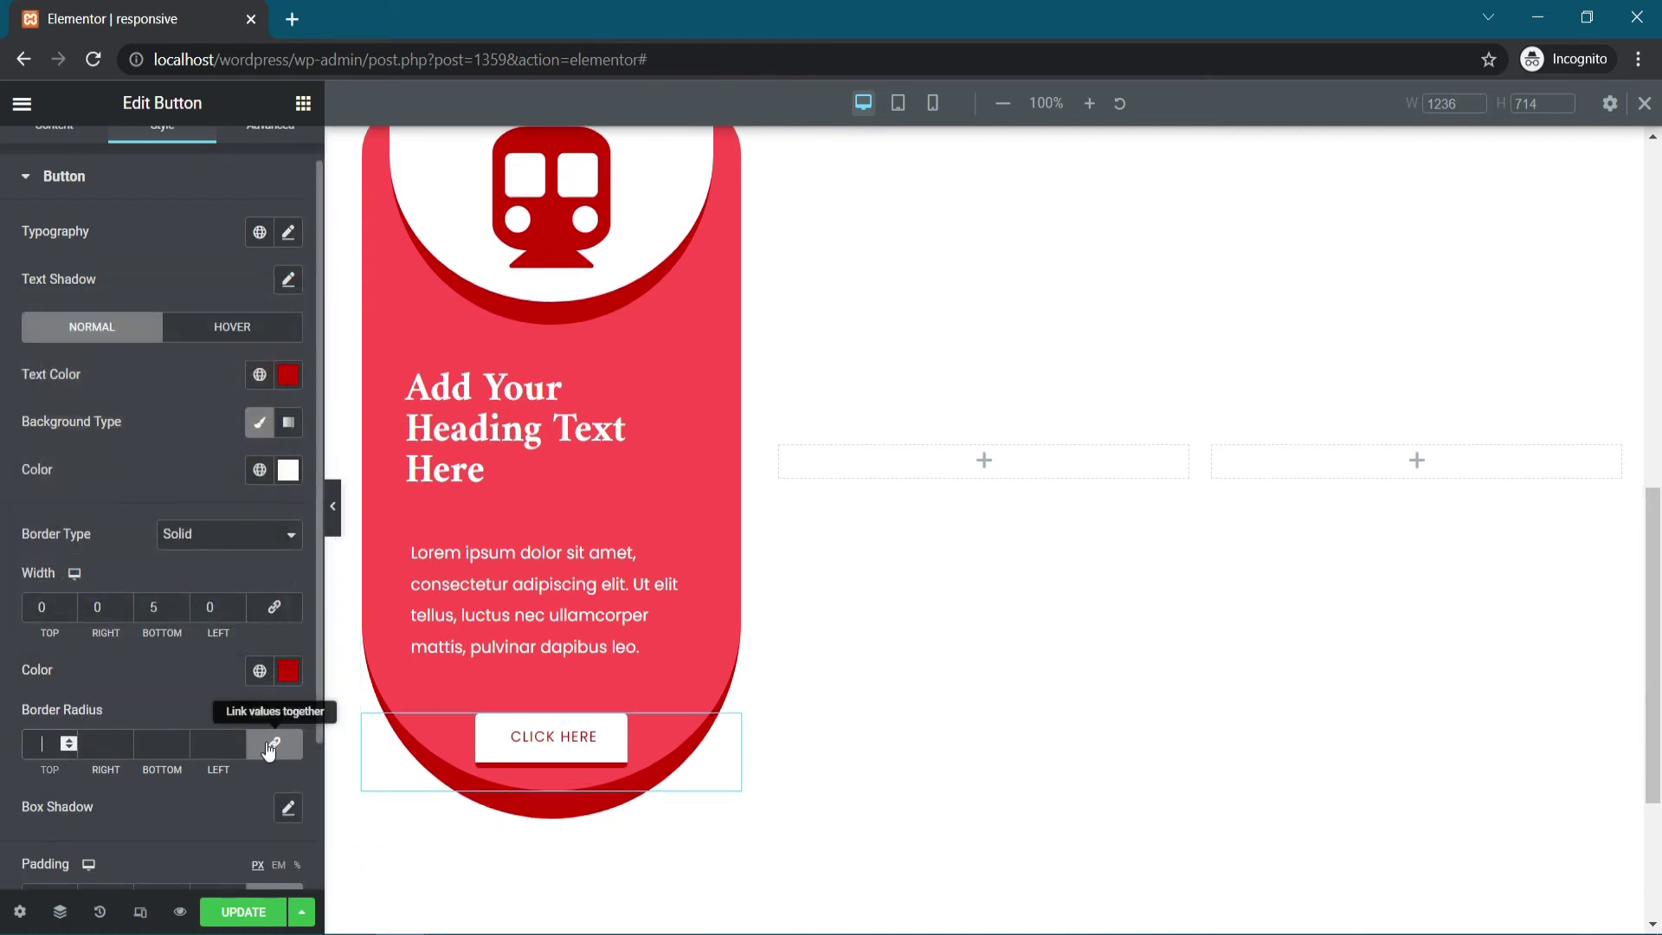
# Step: Set the button's border radius to 10 px top and right and 200 px bottom and left, with white hover text
pyautogui.click(270, 746)
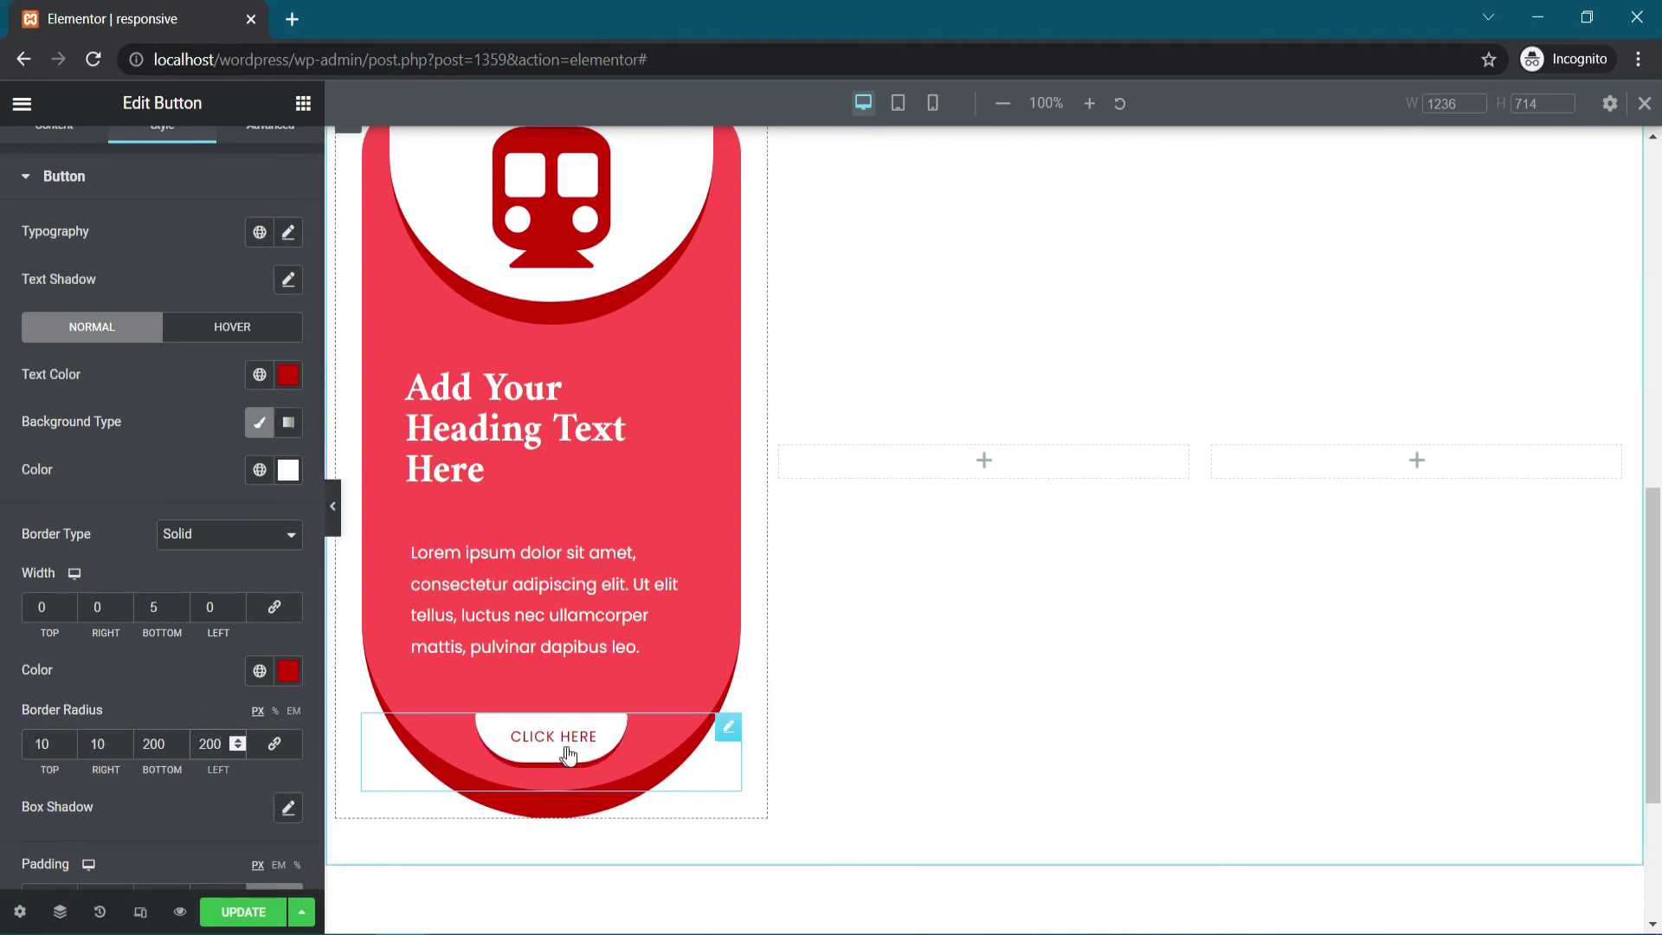
pyautogui.click(247, 329)
pyautogui.click(288, 376)
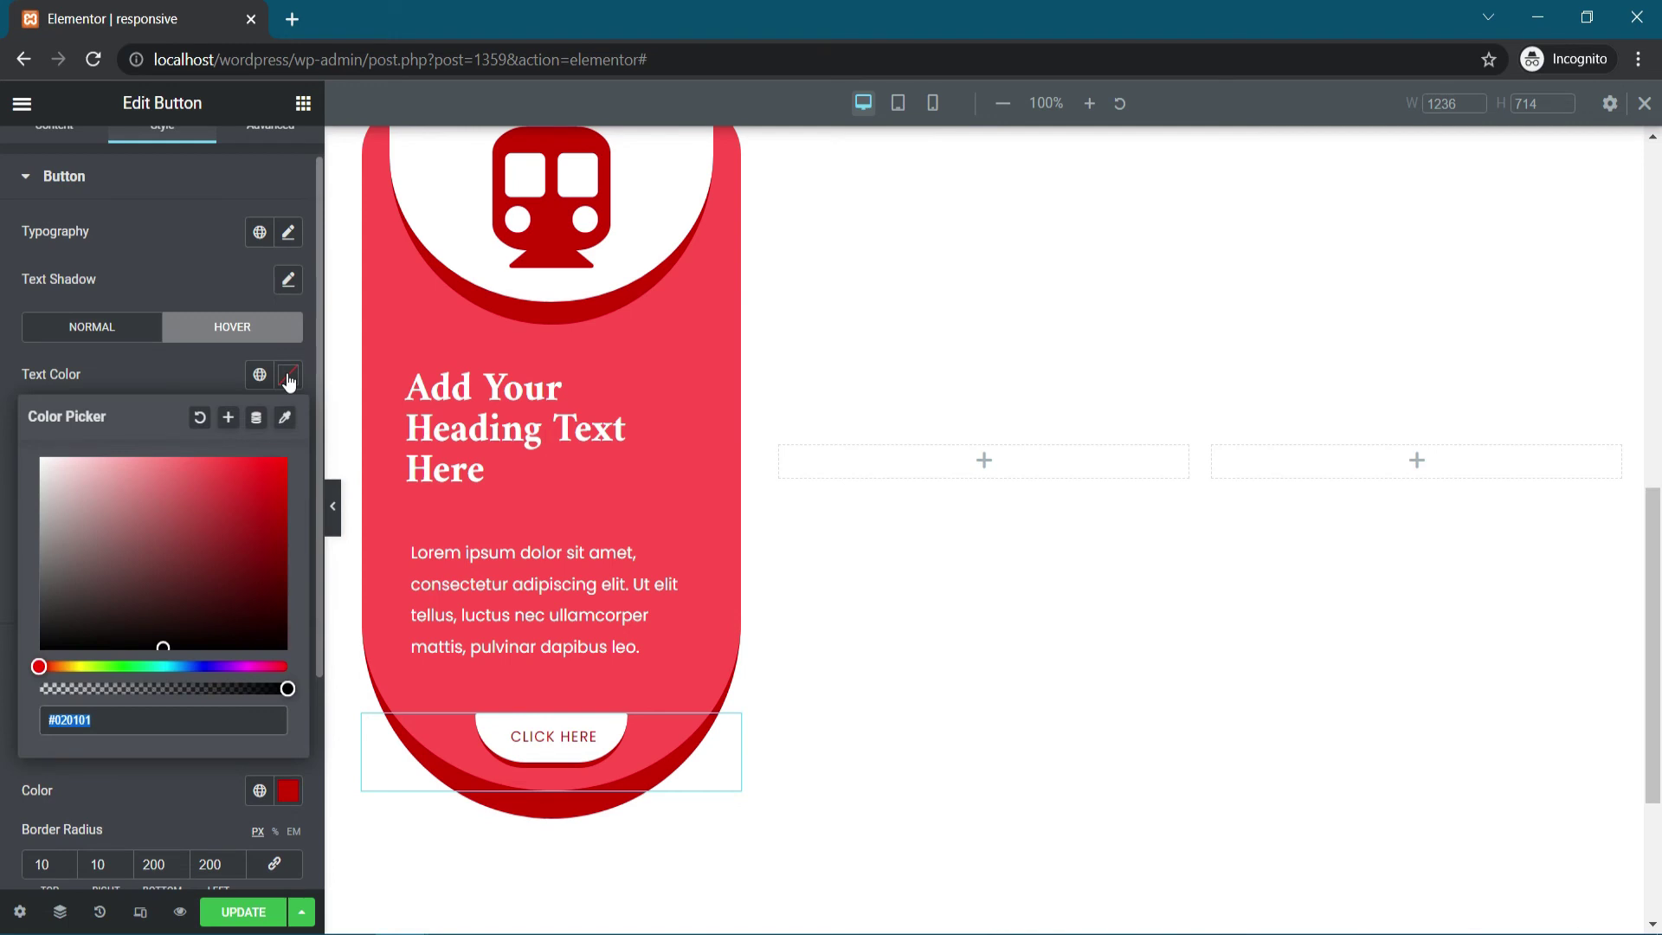
pyautogui.moveTo(94, 501); pyautogui.dragTo(38, 449)
pyautogui.click(167, 360)
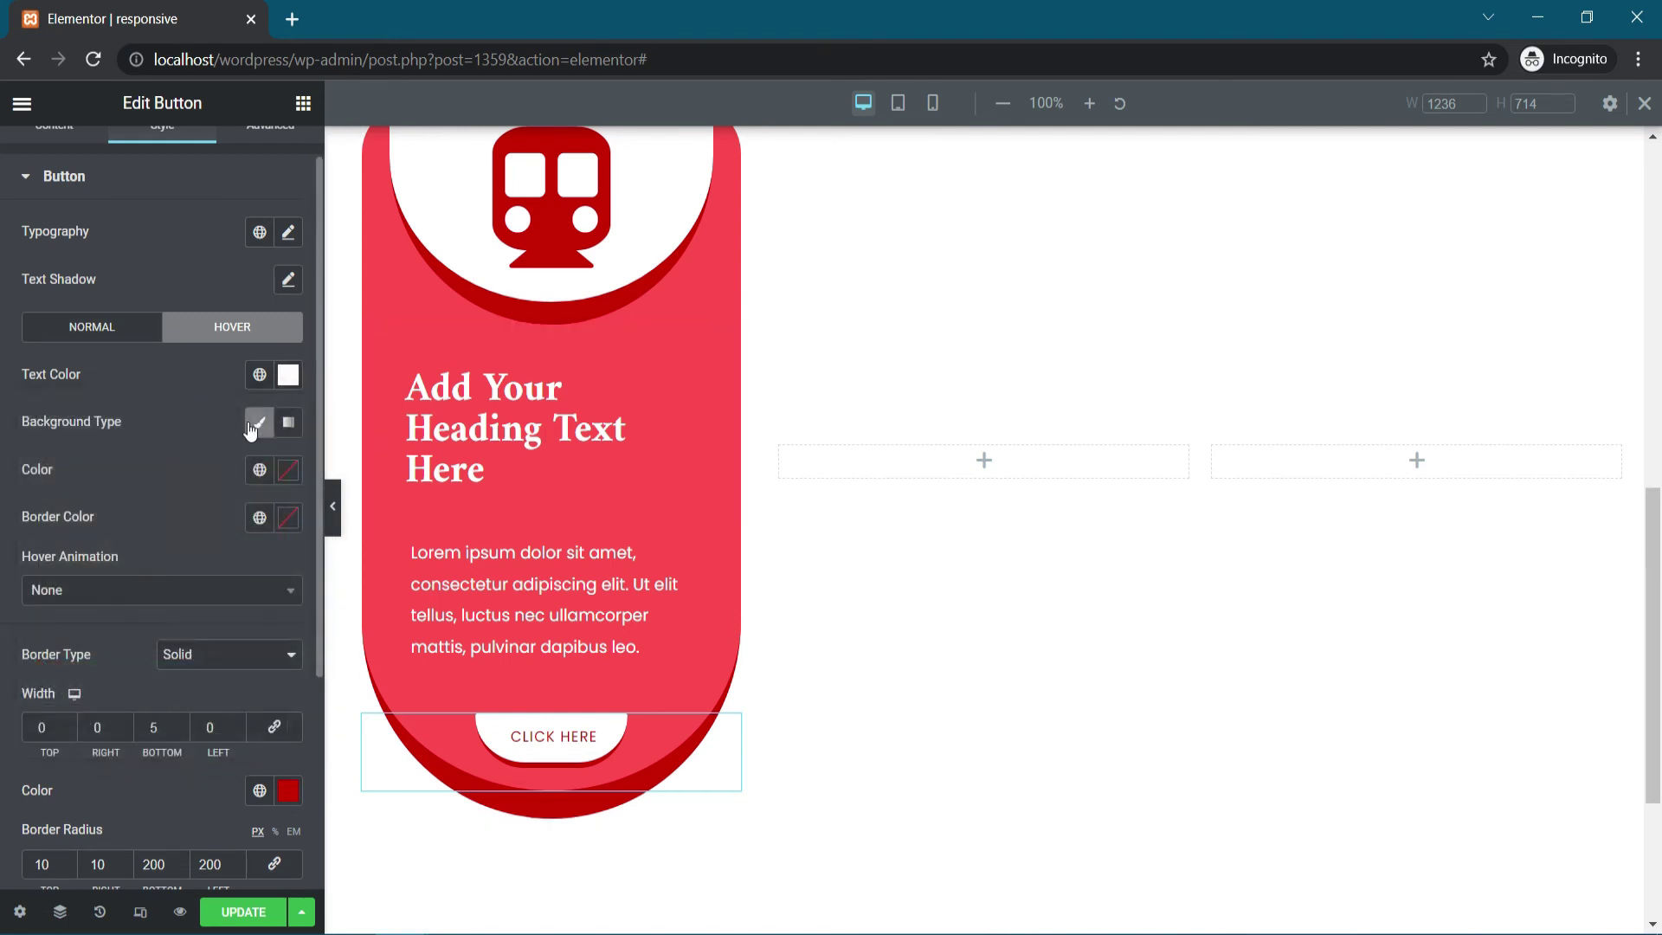
# Step: Set the button's hover background colour to #CC0000 and its hover border colour to #FFFFFF
pyautogui.click(288, 472)
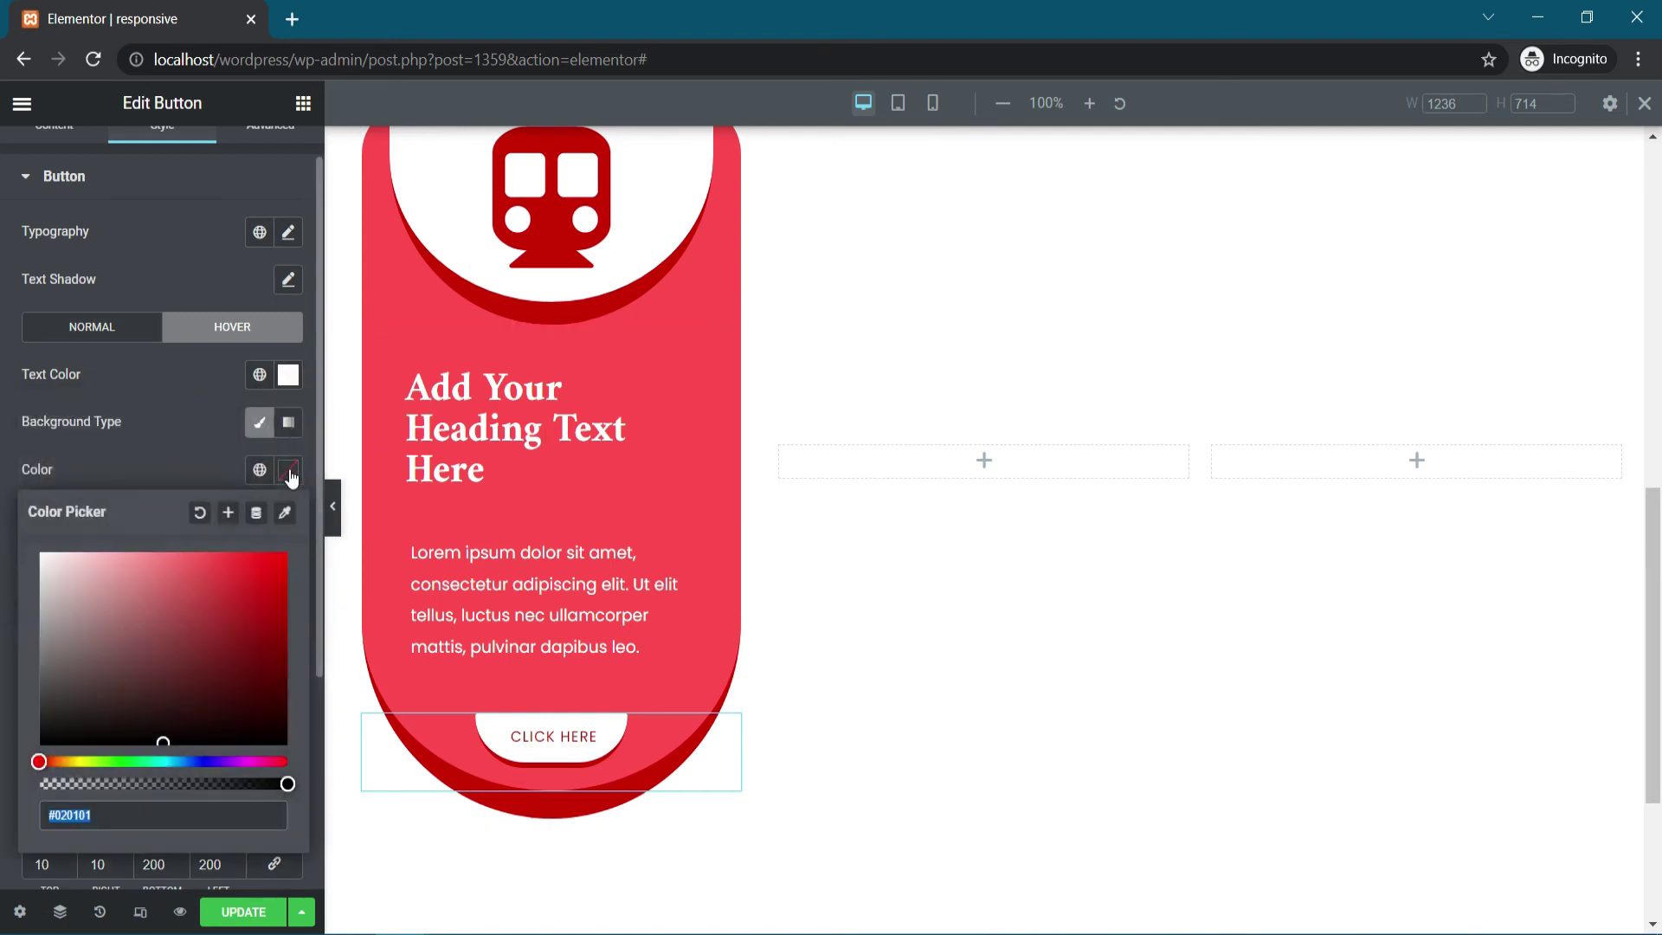
pyautogui.write('cc0000')
pyautogui.click(180, 467)
pyautogui.click(287, 523)
pyautogui.moveTo(87, 631); pyautogui.dragTo(2, 560)
pyautogui.click(180, 490)
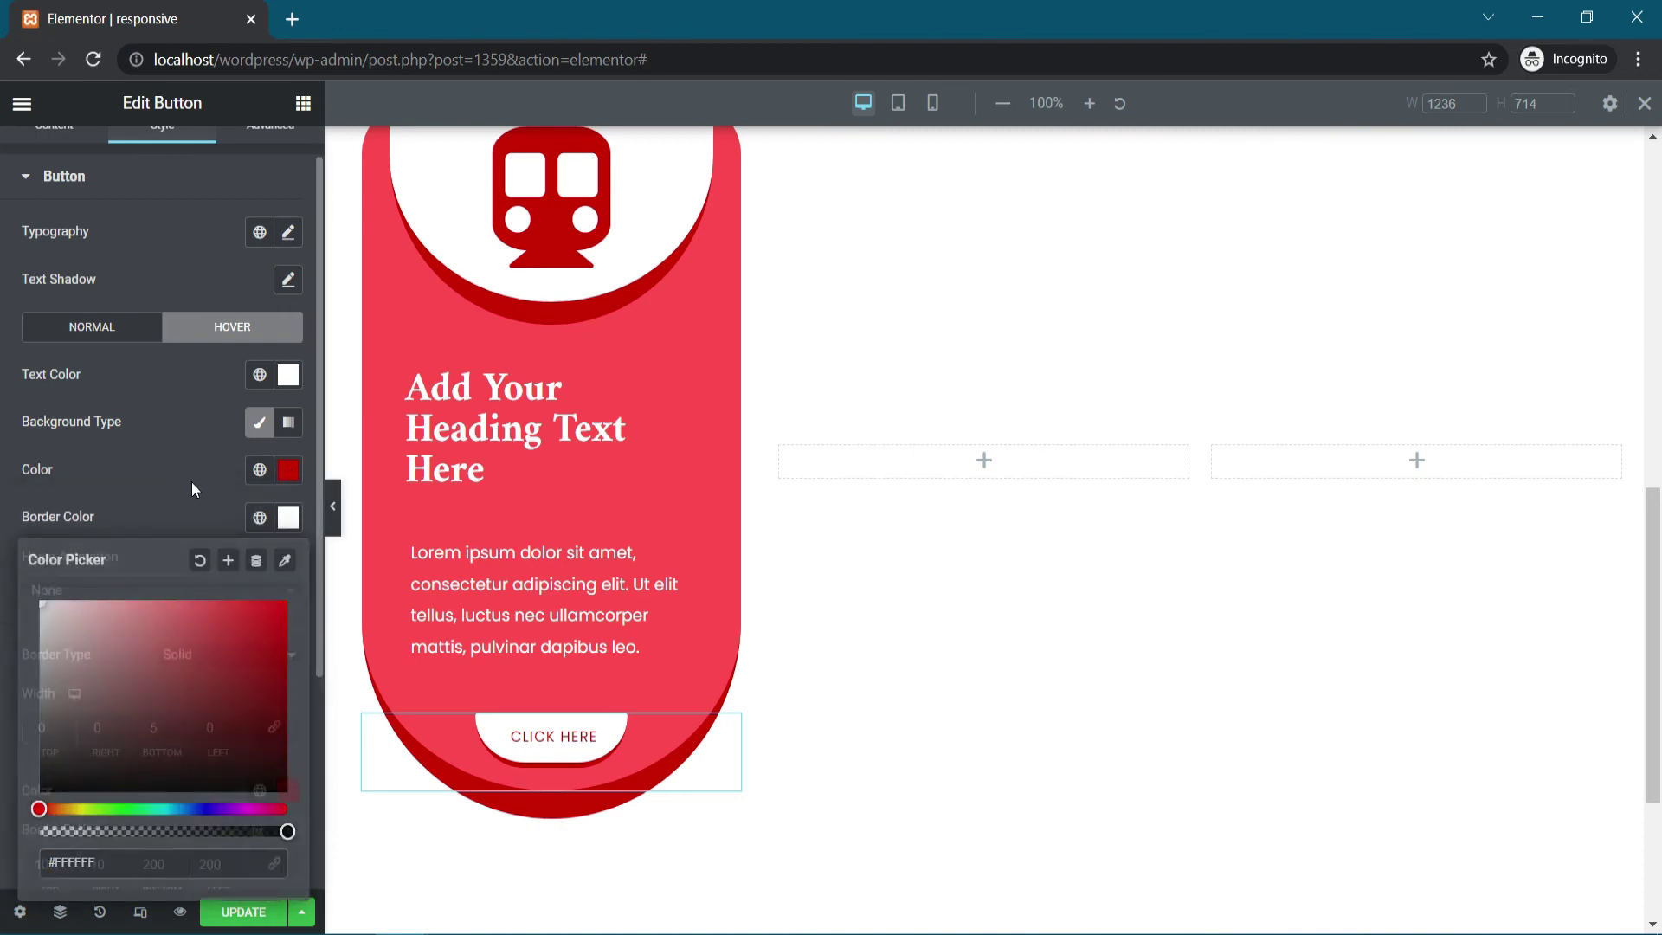
pyautogui.click(193, 489)
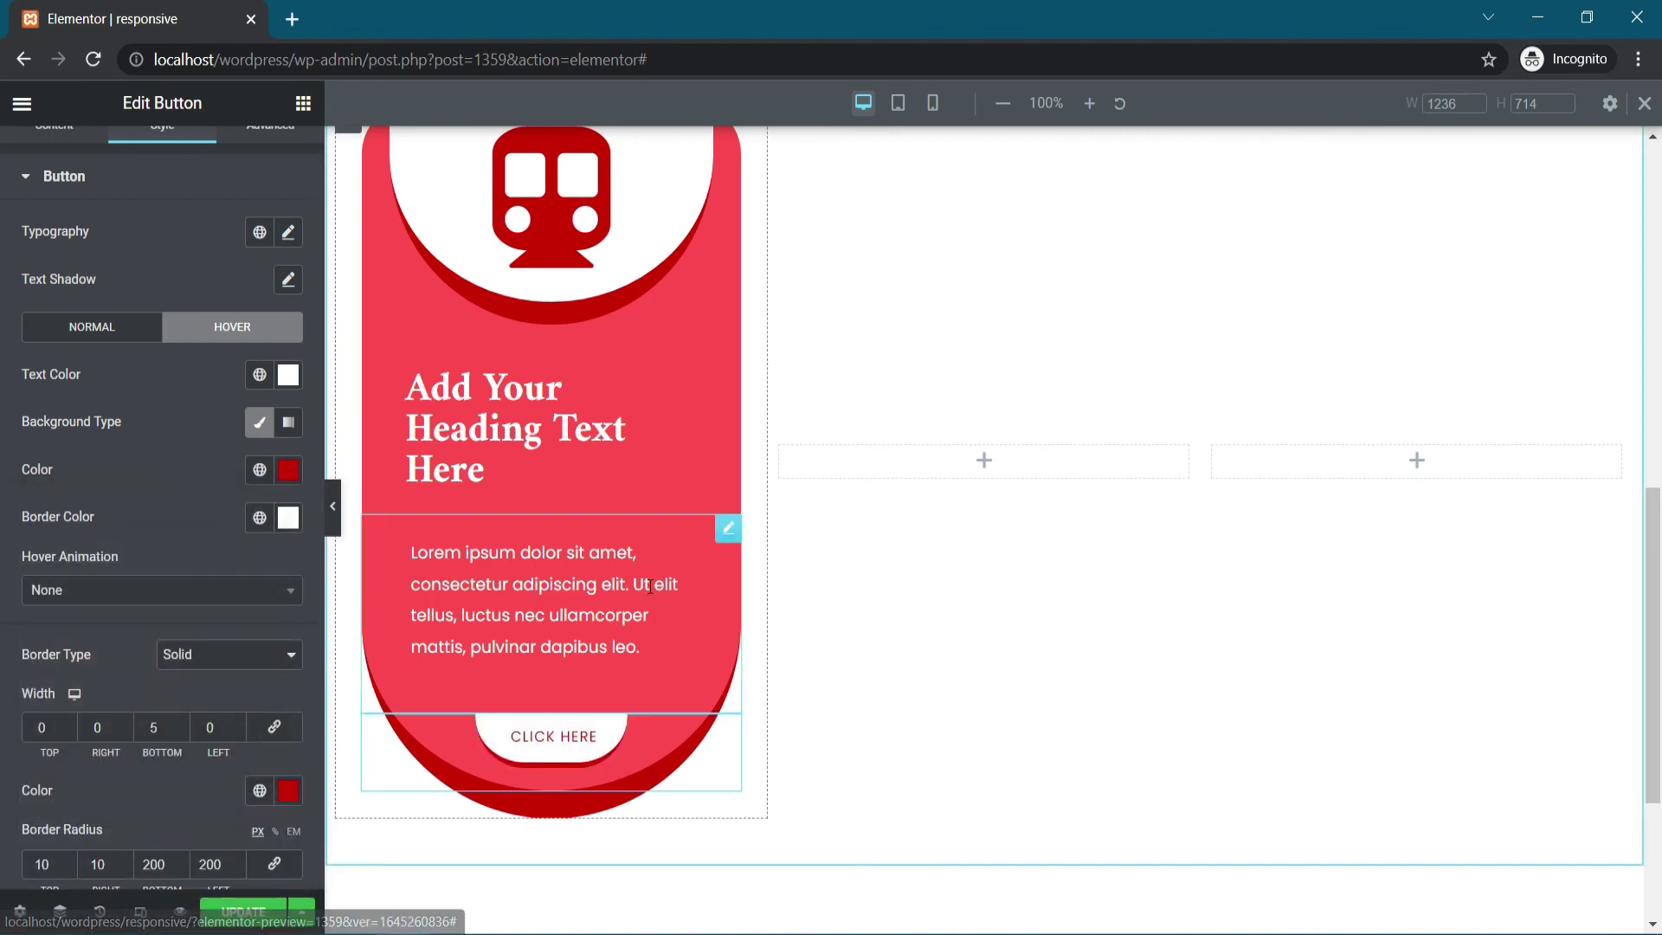
# Step: Check the finished red card's icon margins, and set the new card's icon margins to 100 px right and left
pyautogui.scroll(10, 650, 586)
pyautogui.scroll(-8, 592, 325)
pyautogui.click(592, 326)
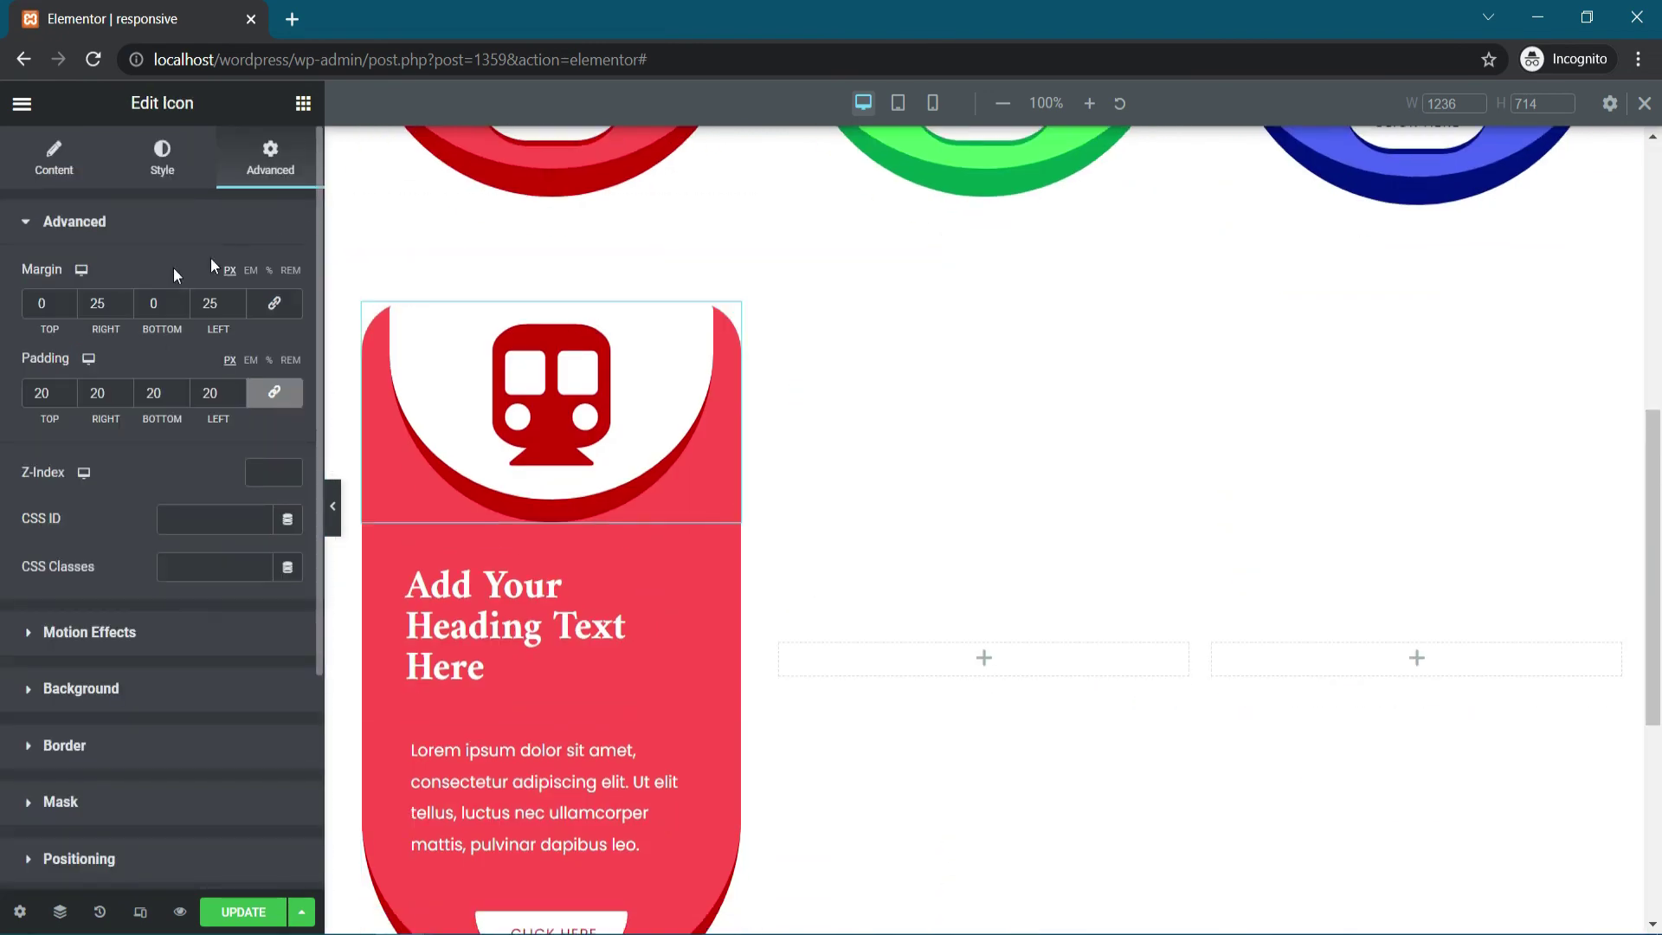
pyautogui.scroll(8, 579, 336)
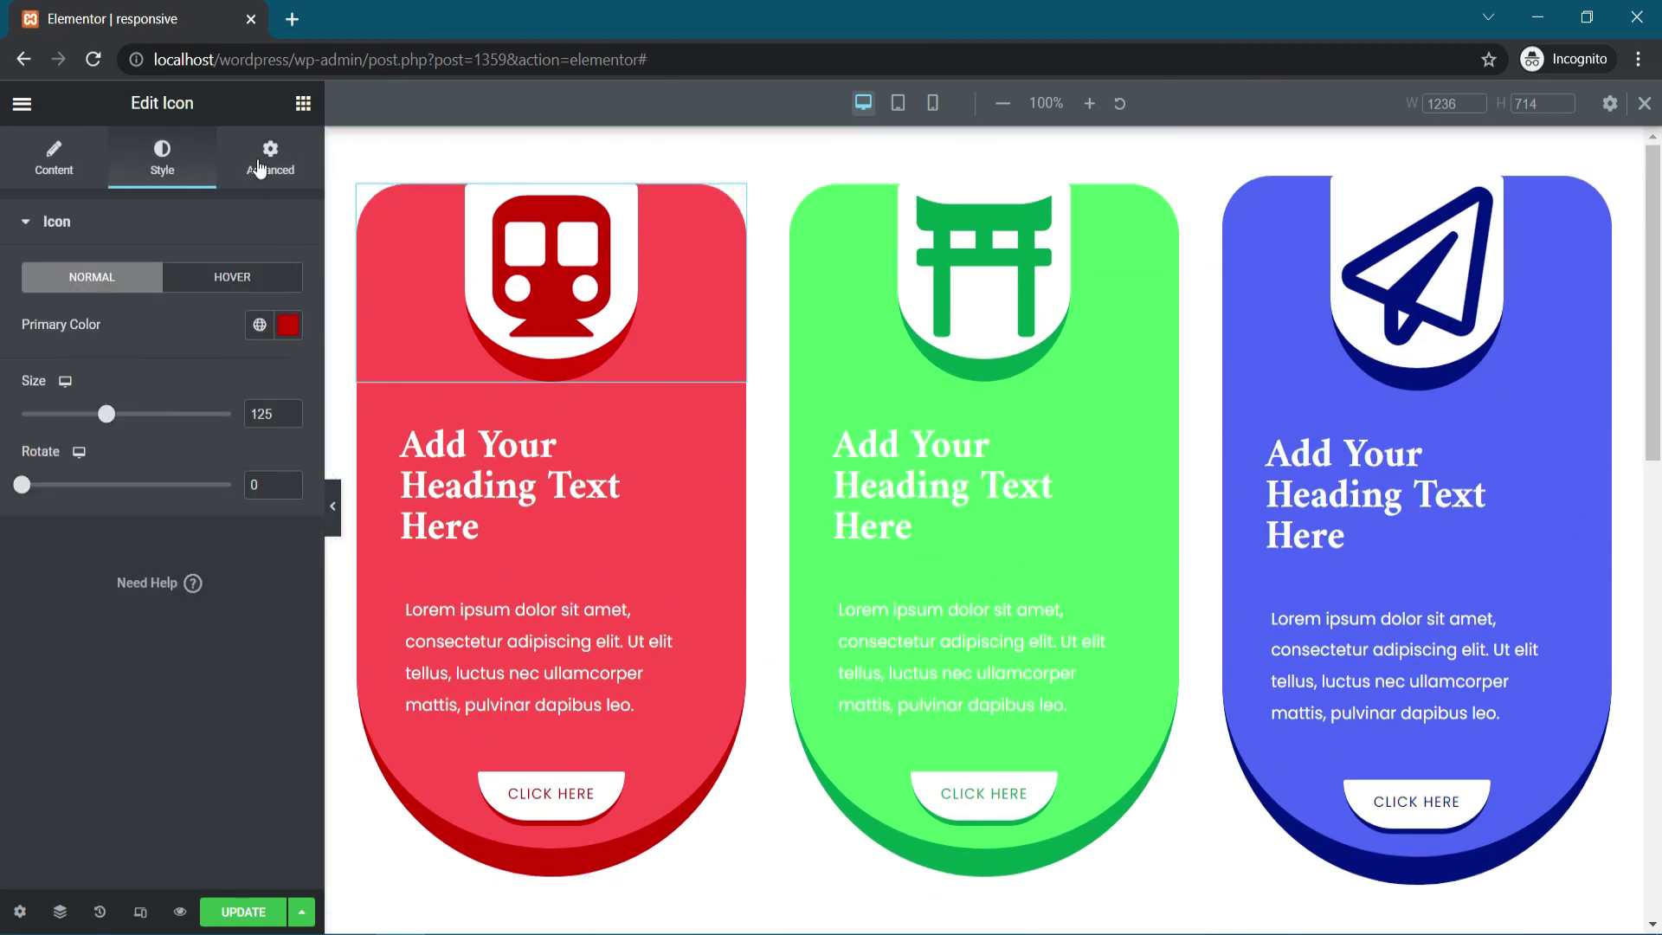
pyautogui.click(258, 166)
pyautogui.scroll(-7, 569, 346)
pyautogui.click(556, 478)
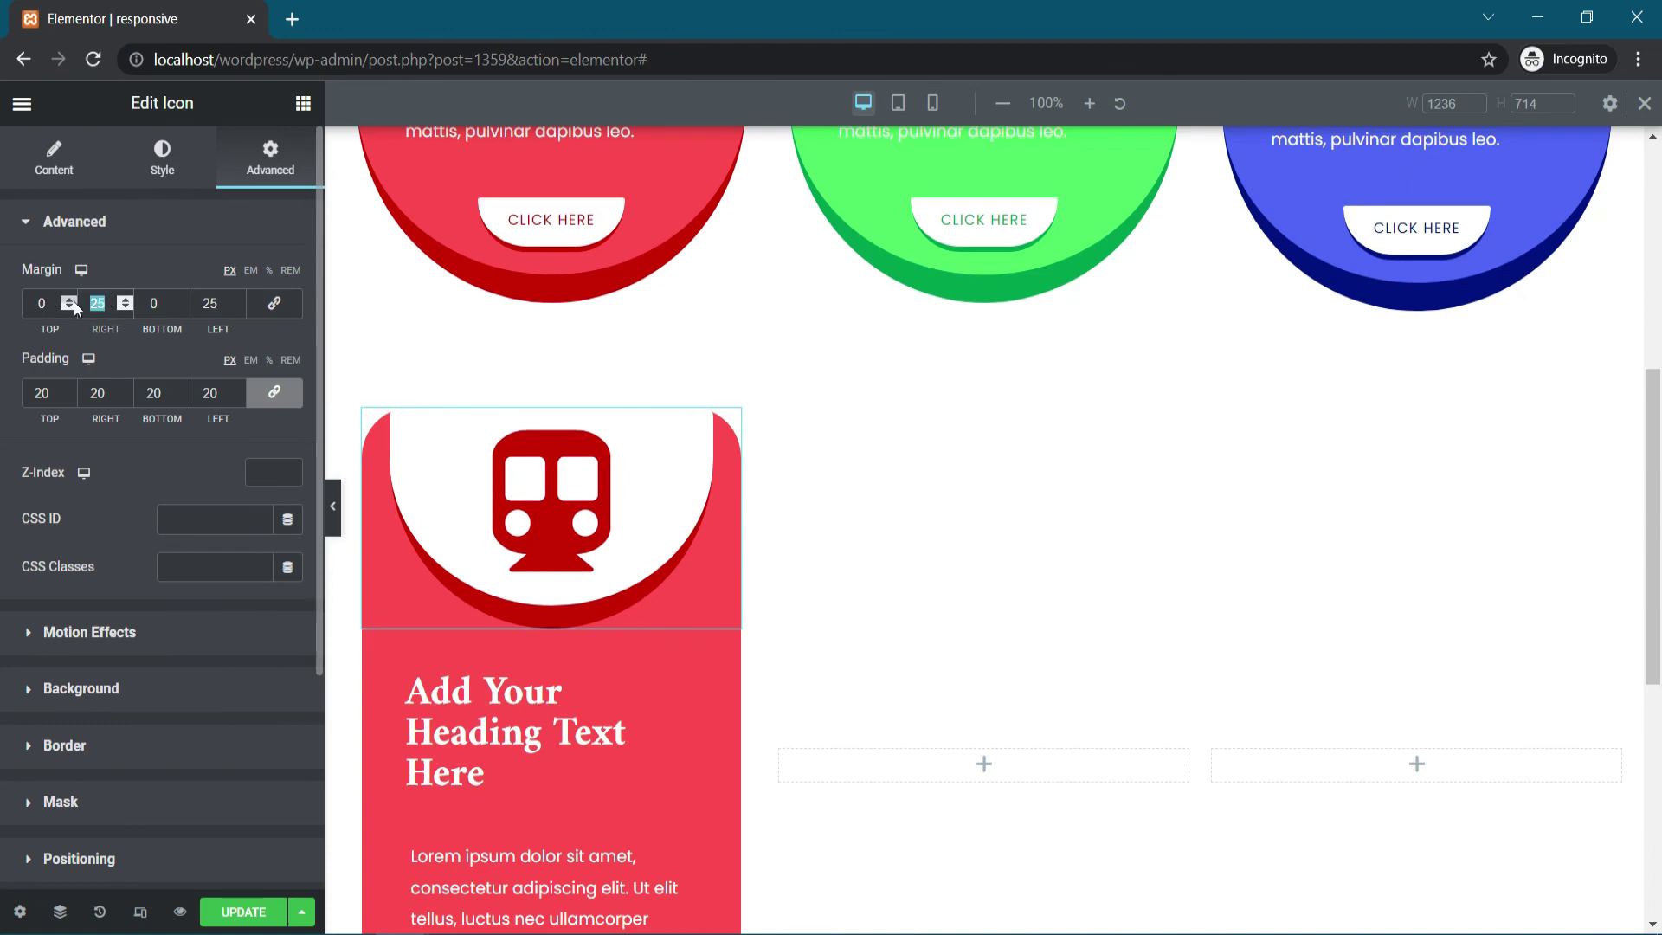
pyautogui.write('100')
pyautogui.press('Tab')
pyautogui.press('Tab')
pyautogui.write('100')
# Step: Hide the editing panel and preview the new red card at full width
pyautogui.scroll(-4, 631, 661)
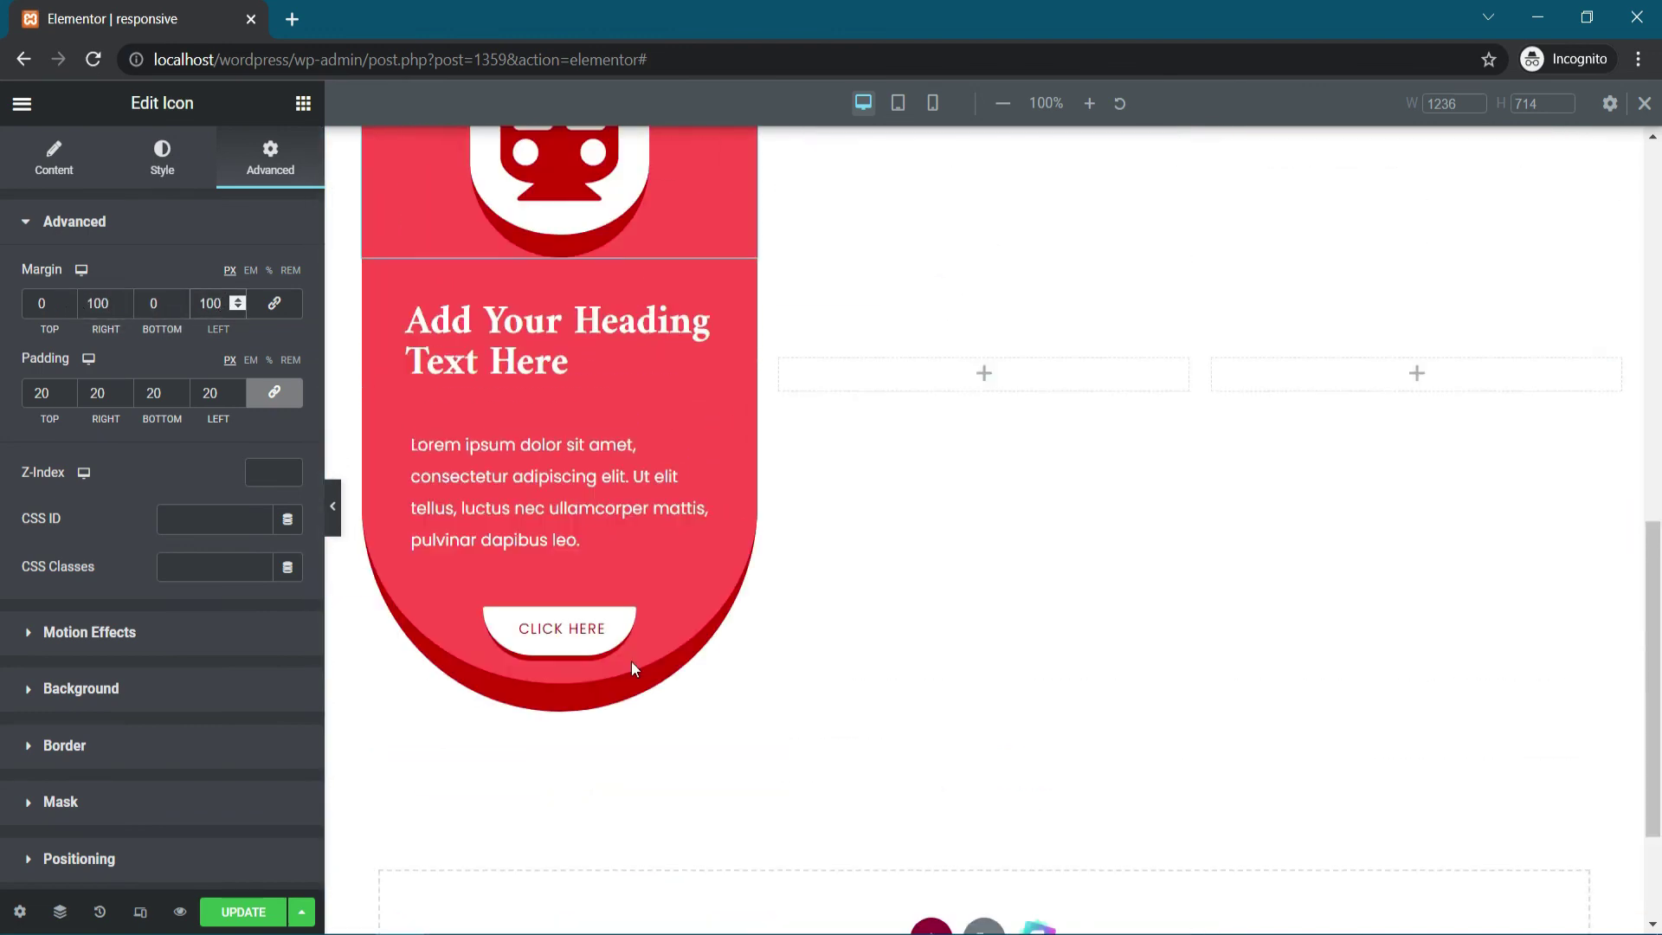
pyautogui.scroll(1, 631, 661)
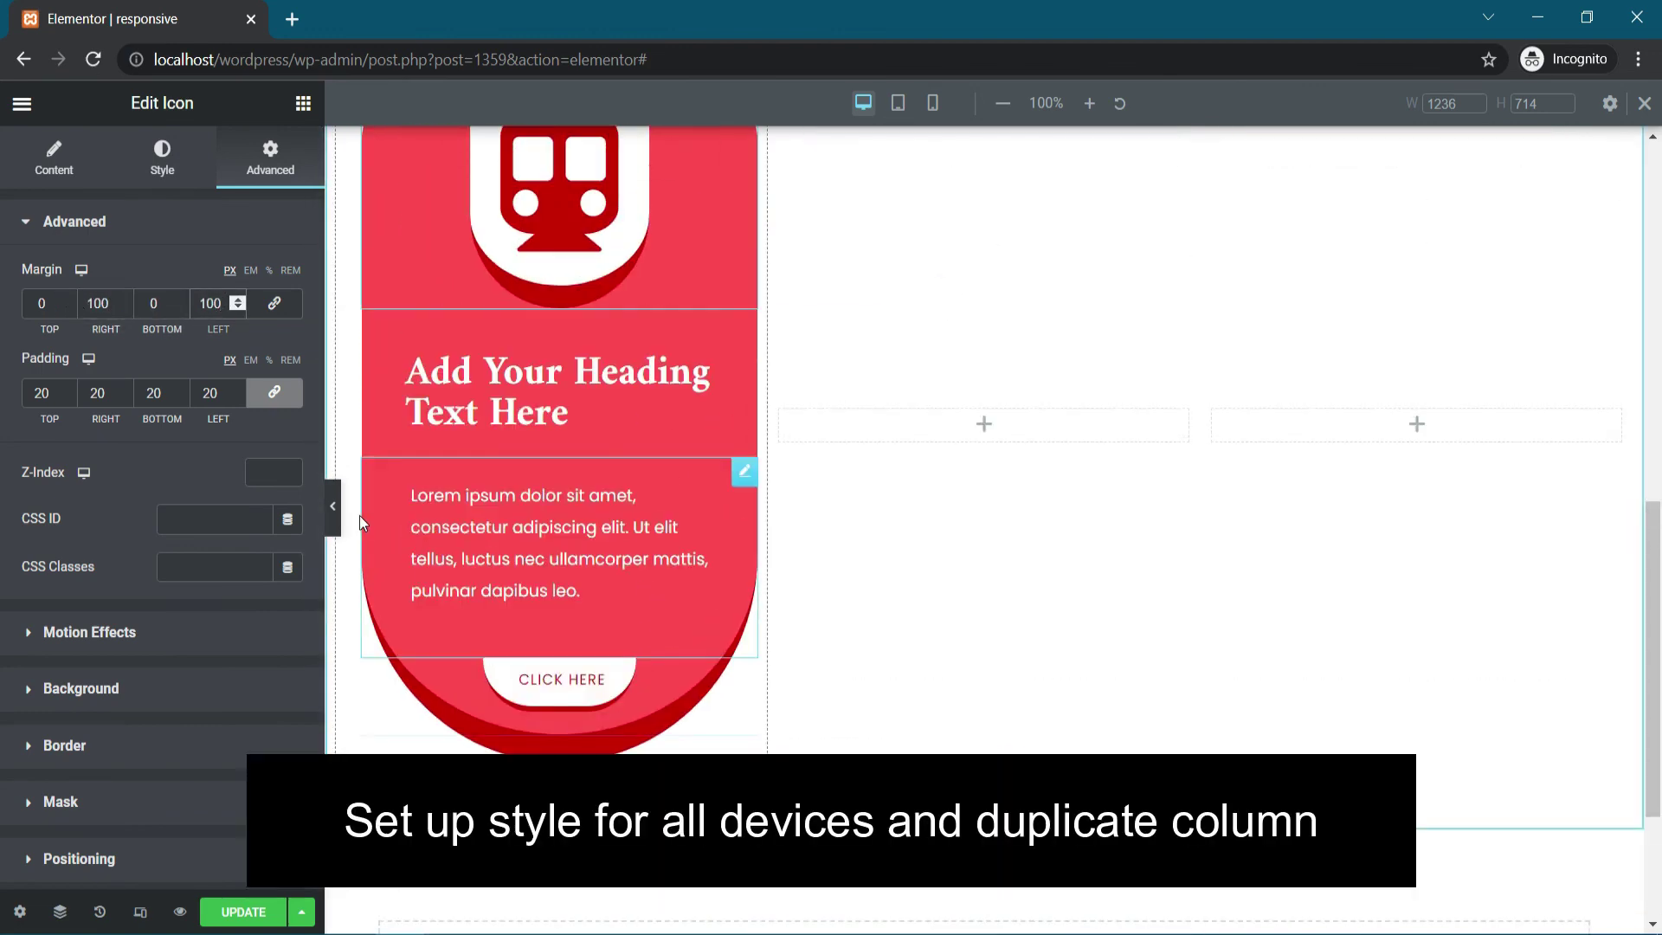
pyautogui.click(332, 506)
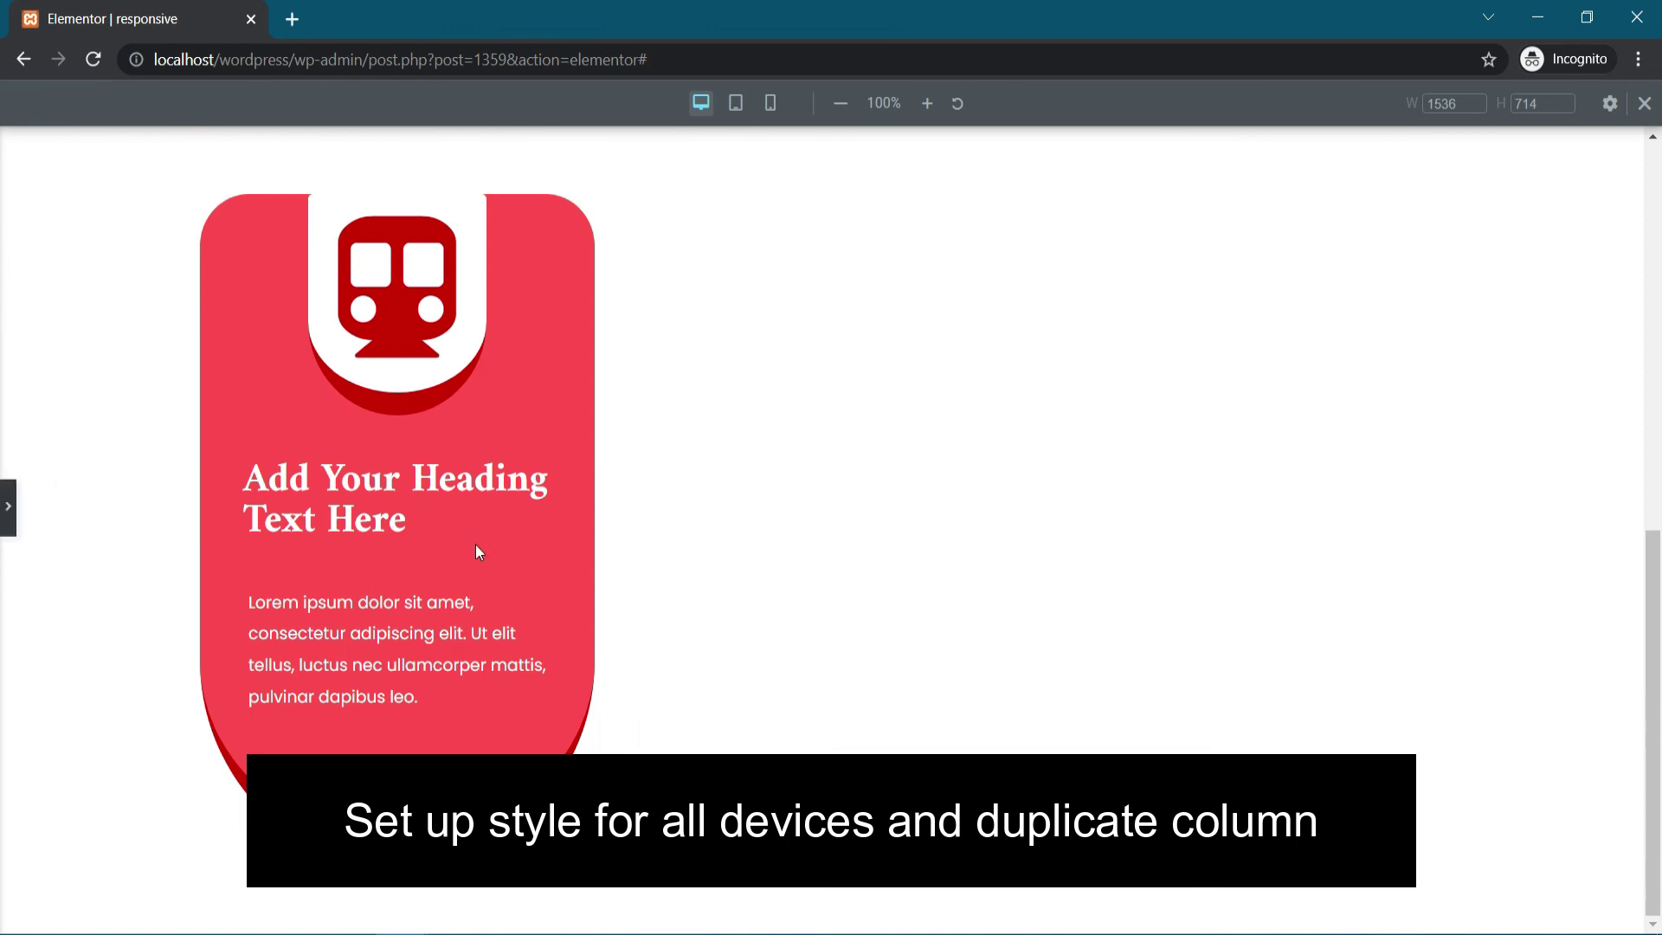